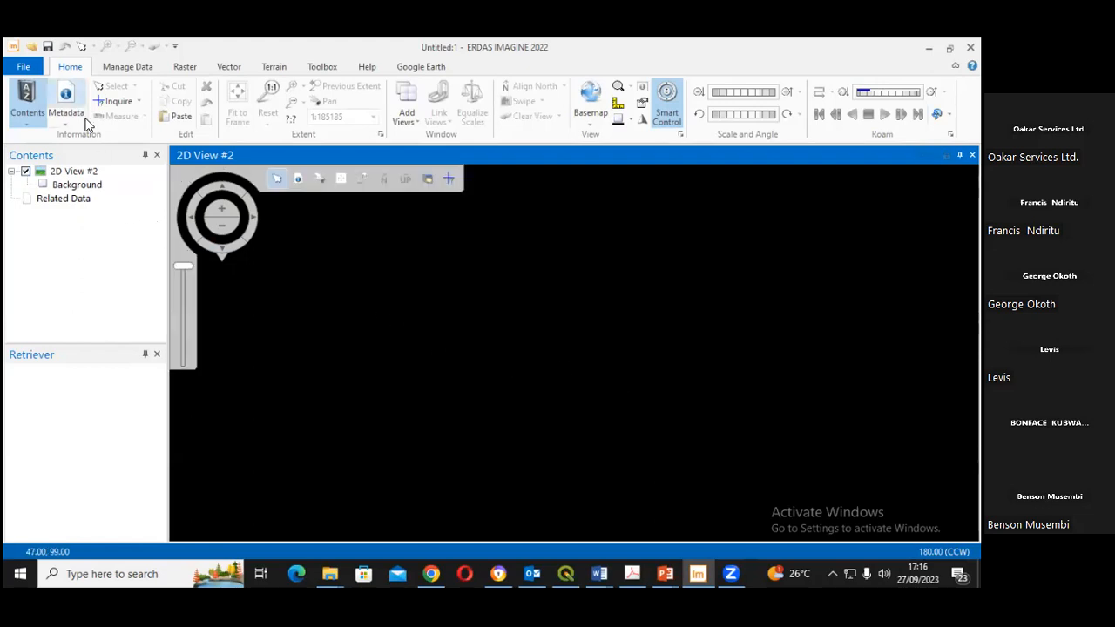
- In the User Interface & Session preferences, set the default data directory to the Image Rectification folder on drive D
{"action": "left_click", "coordinate": [25, 70]}
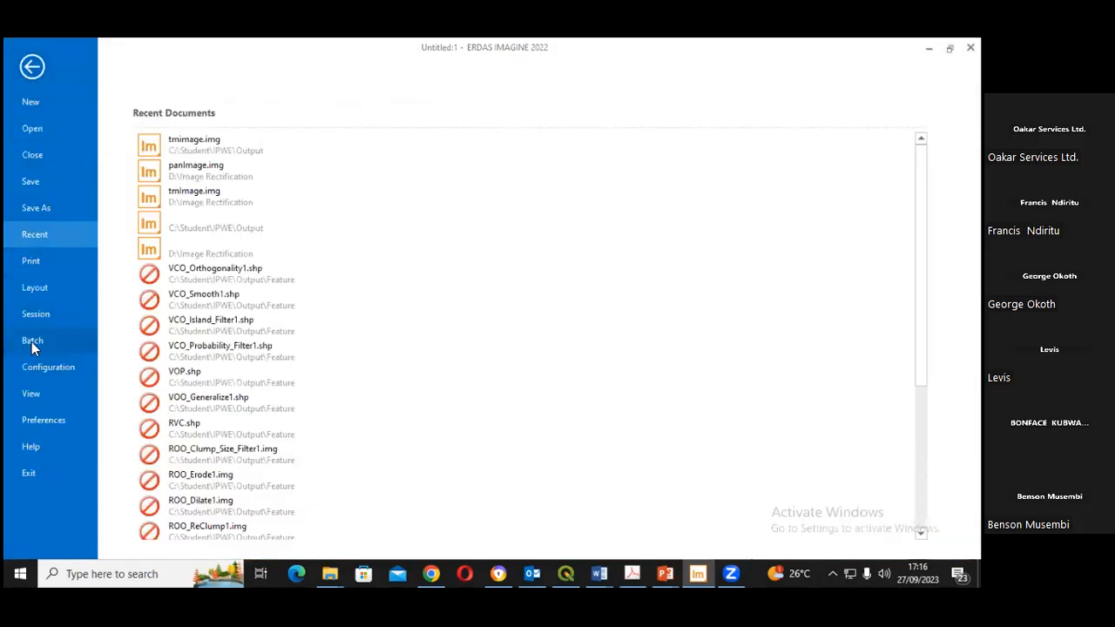
{"action": "left_click", "coordinate": [39, 421]}
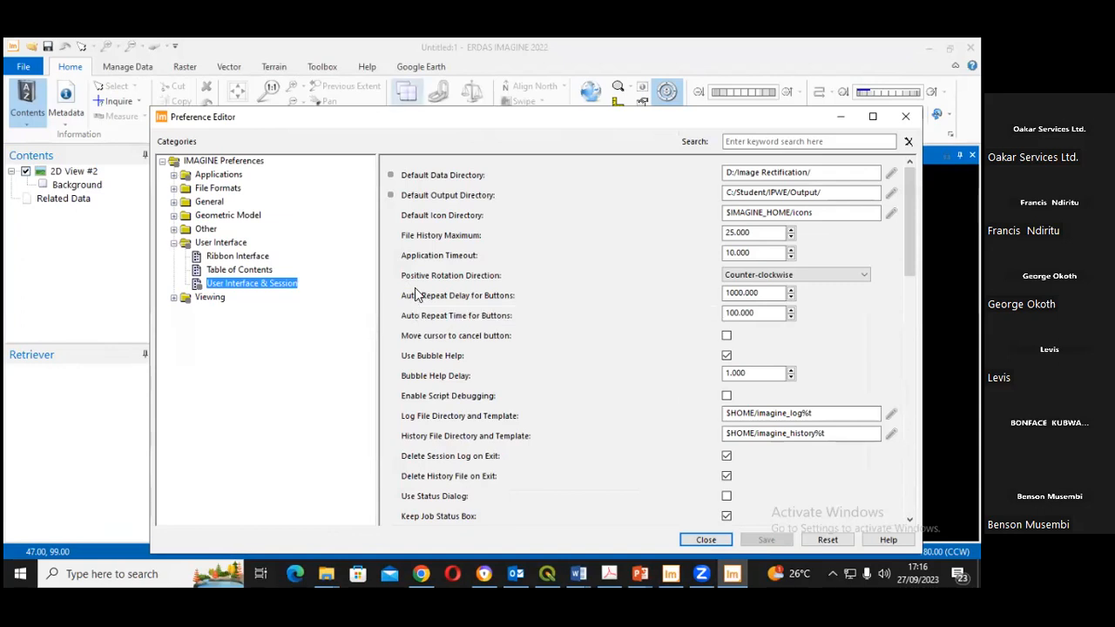
{"action": "left_click_drag", "start_coordinate": [269, 117], "coordinate": [271, 108]}
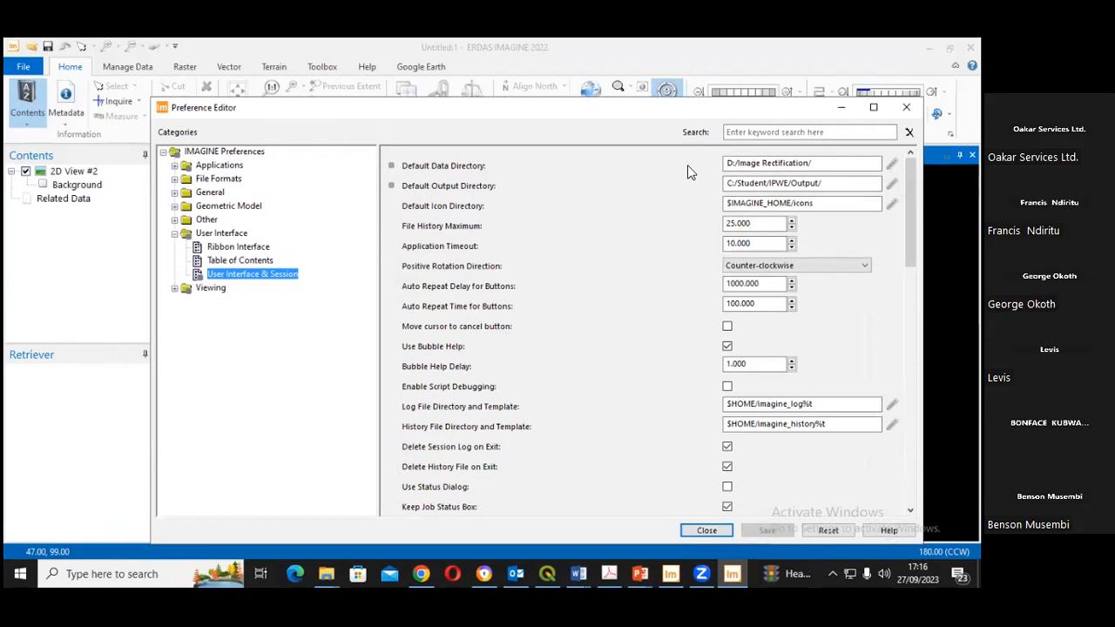
{"action": "left_click", "coordinate": [892, 164]}
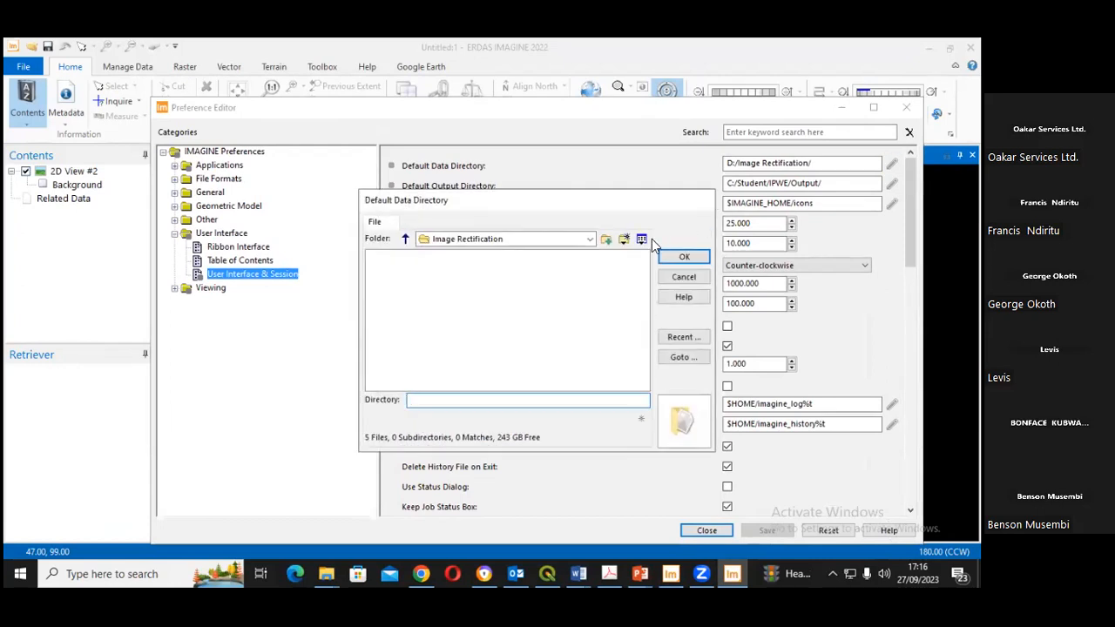
{"action": "left_click", "coordinate": [407, 239]}
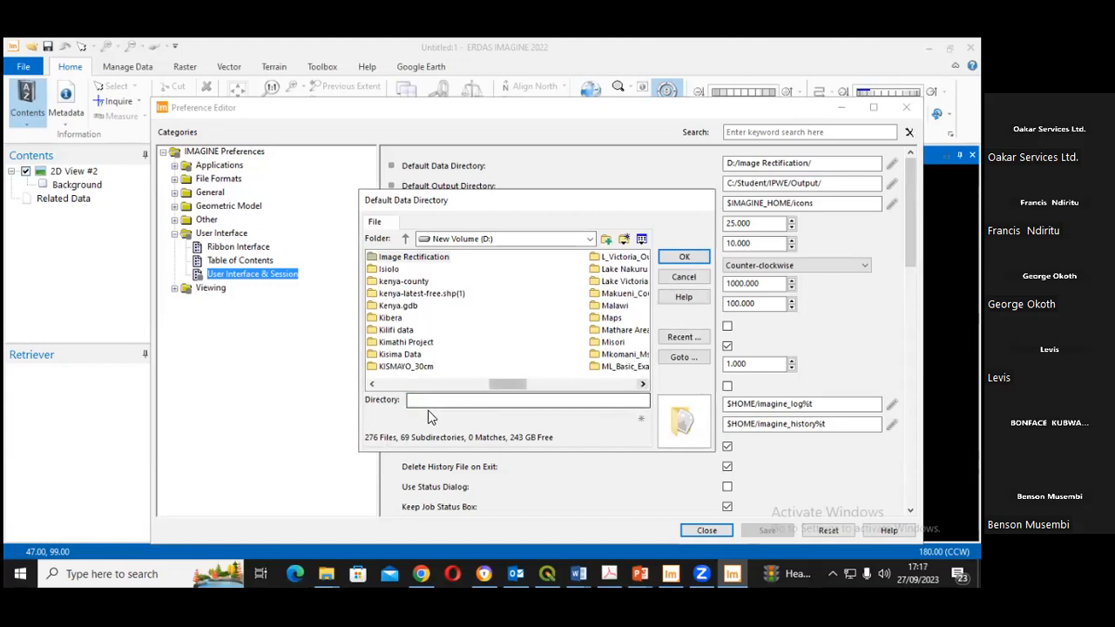
{"action": "left_click", "coordinate": [374, 385]}
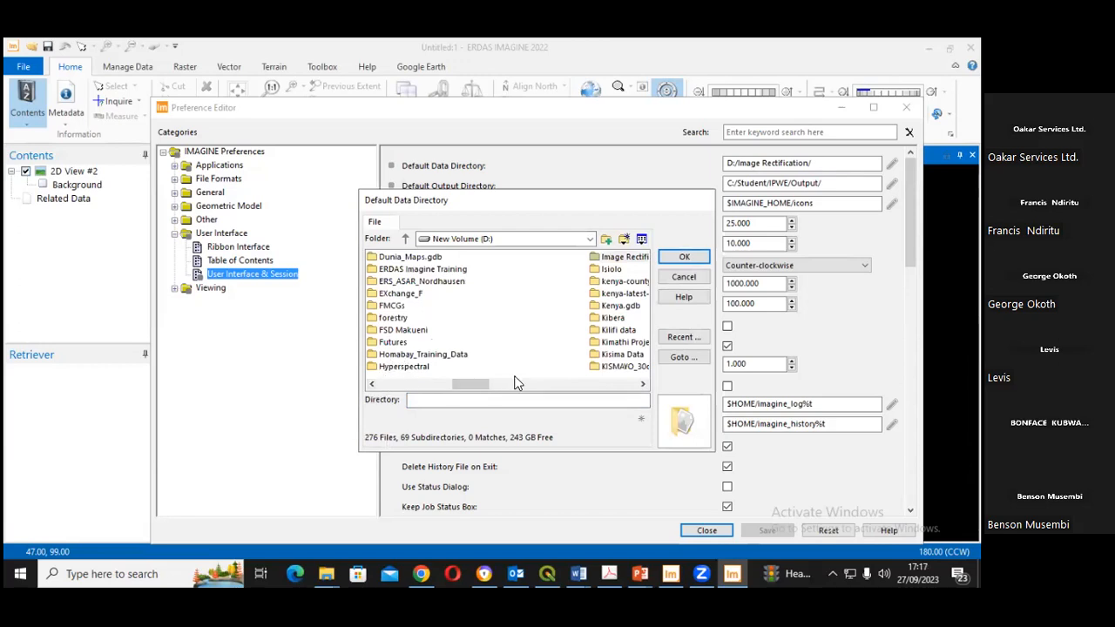
{"action": "double_click", "coordinate": [620, 257]}
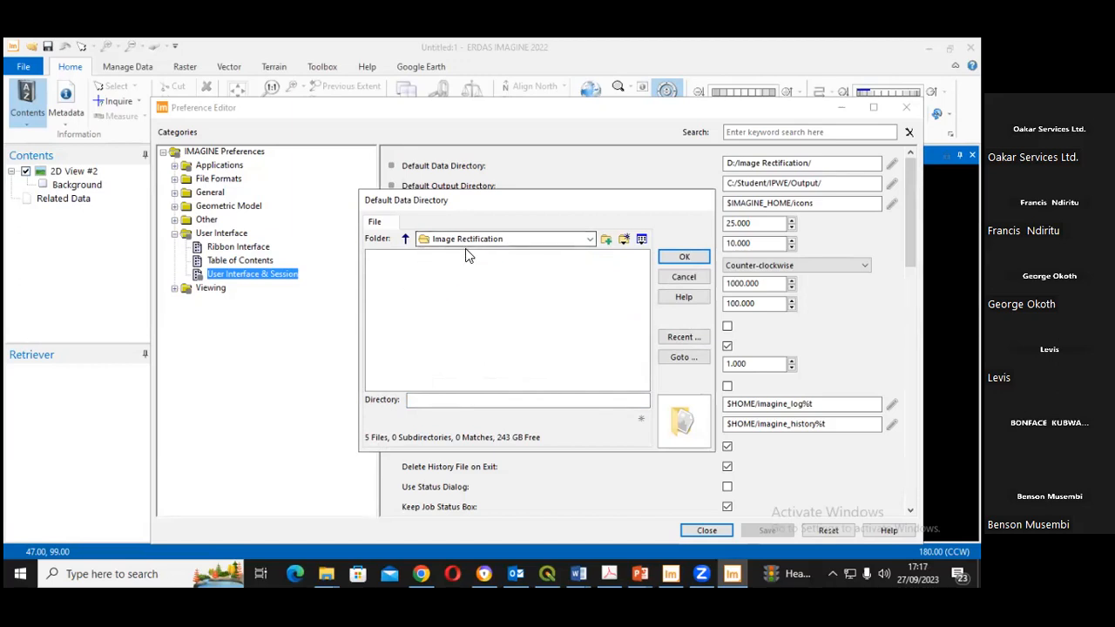
{"action": "left_click", "coordinate": [677, 257]}
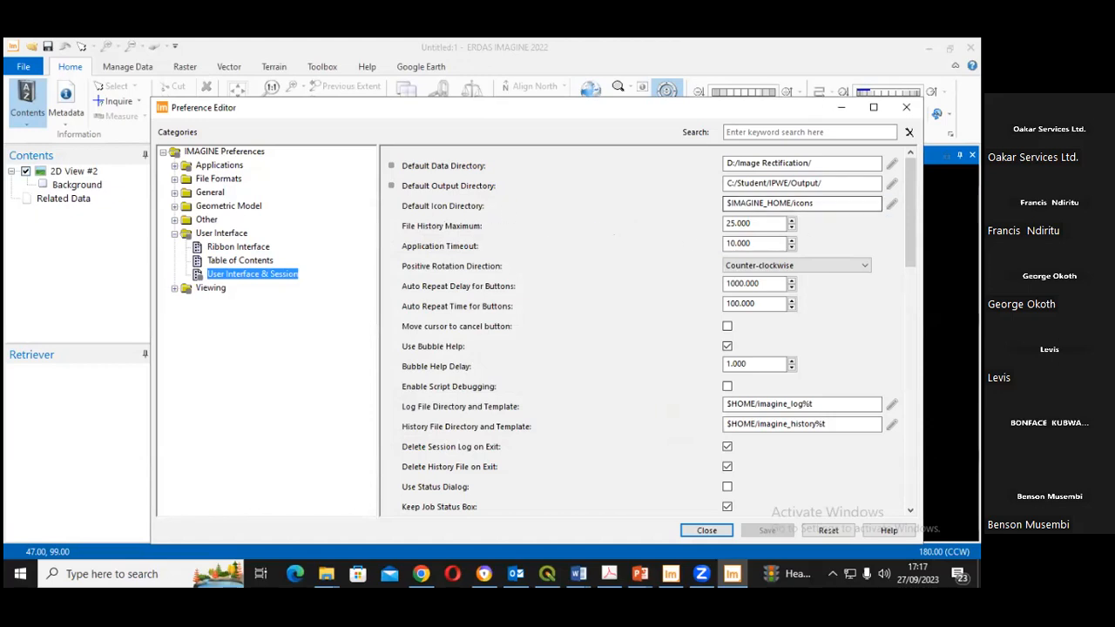
- Create a folder named Output inside D:\Image Rectification and set it as the default output directory
{"action": "left_click", "coordinate": [892, 183]}
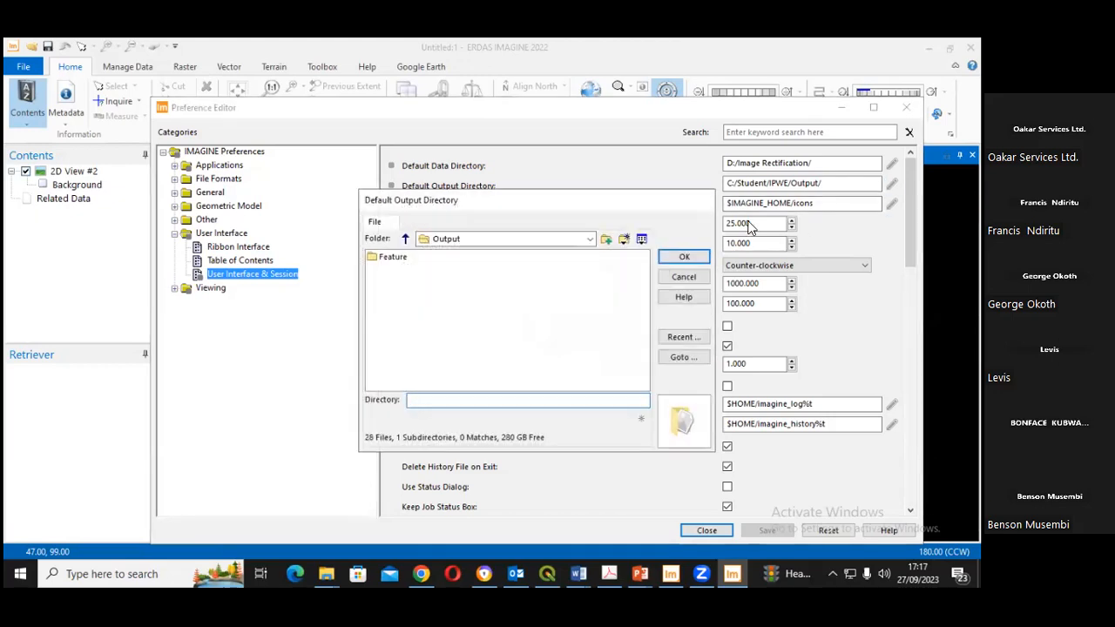
{"action": "left_click", "coordinate": [591, 239]}
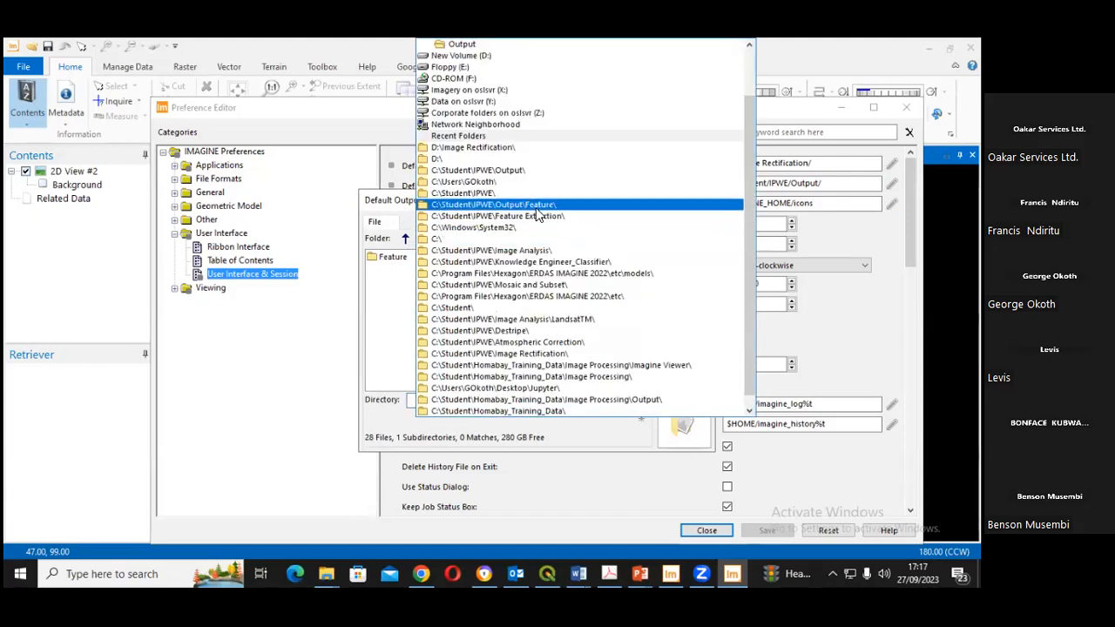
{"action": "left_click", "coordinate": [514, 147]}
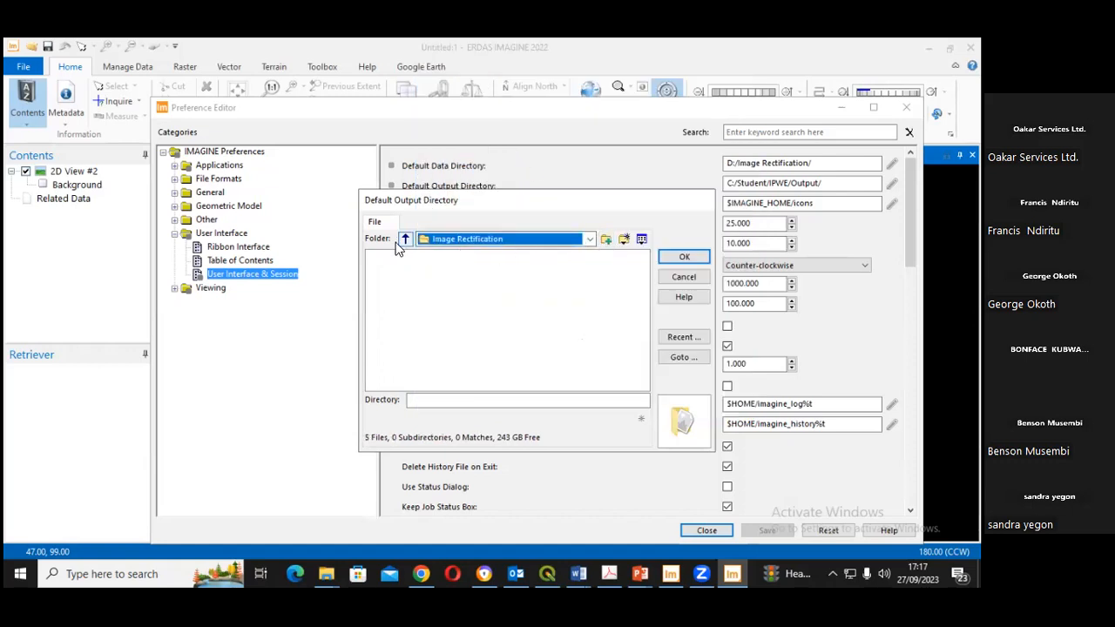
{"action": "left_click", "coordinate": [606, 242]}
{"action": "type", "text": "Output"}
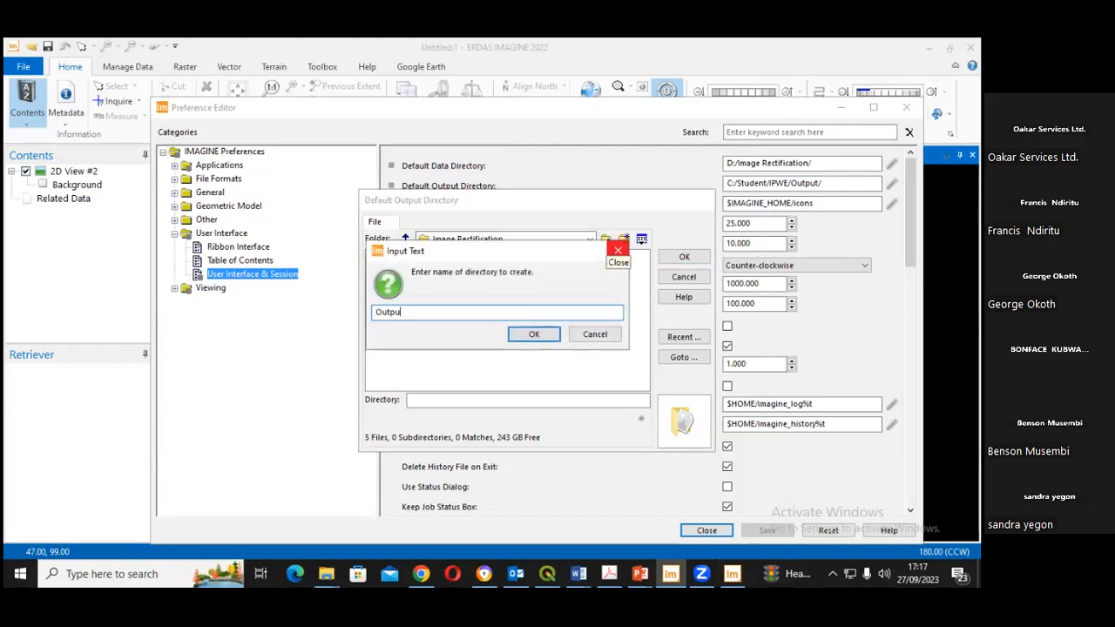
{"action": "left_click", "coordinate": [534, 335]}
{"action": "left_click", "coordinate": [684, 257]}
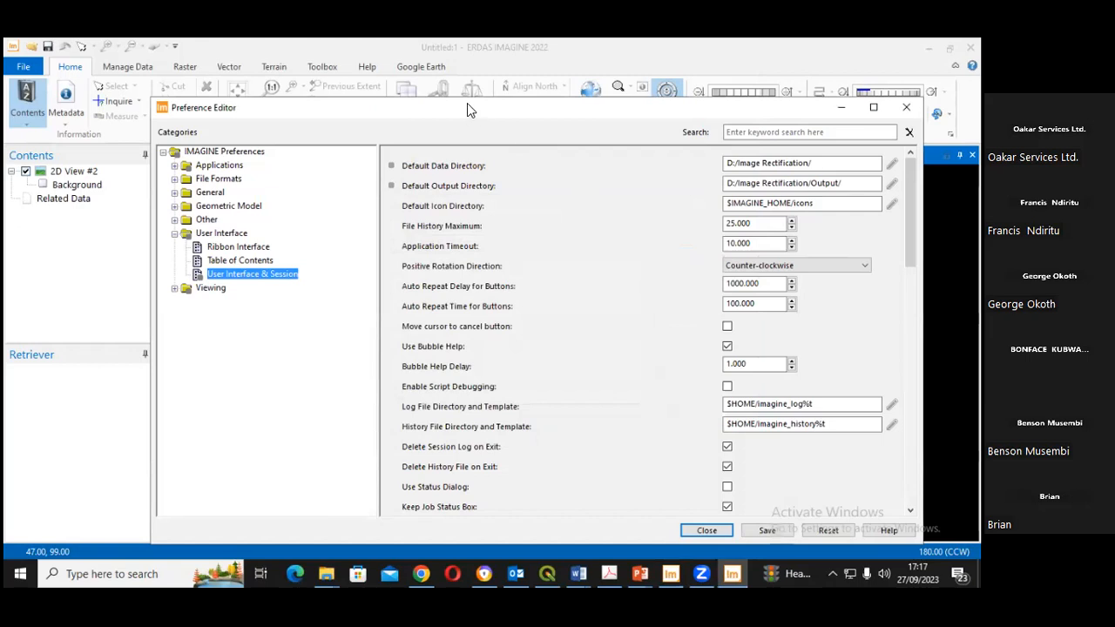
- Save the changed preferences and close the Preference Editor
{"action": "left_click_drag", "start_coordinate": [467, 103], "coordinate": [424, 93]}
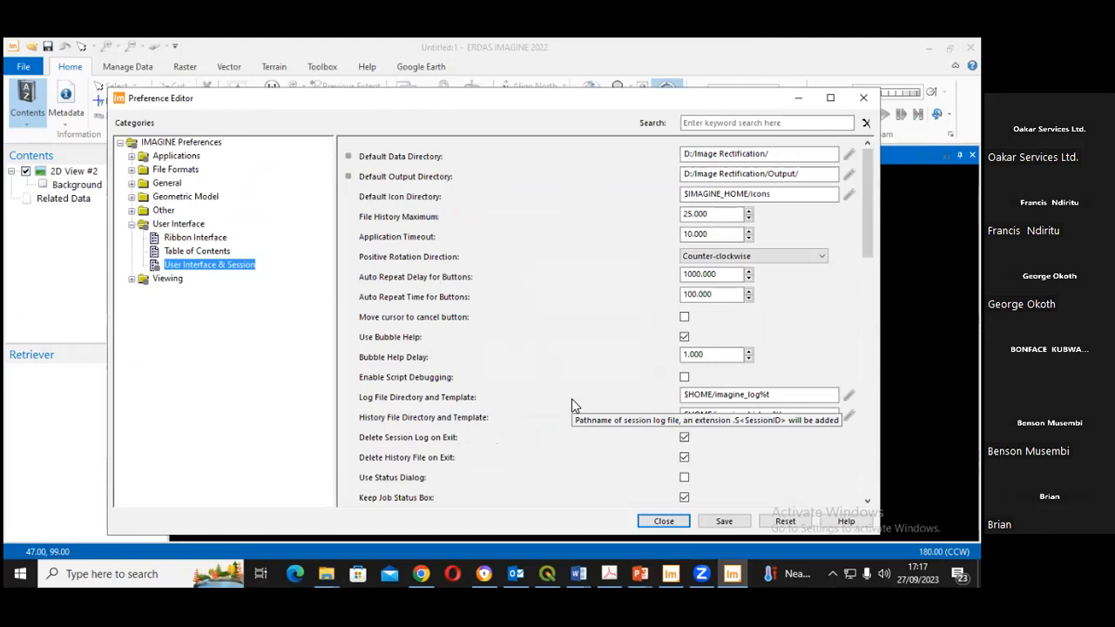
{"action": "left_click", "coordinate": [722, 523]}
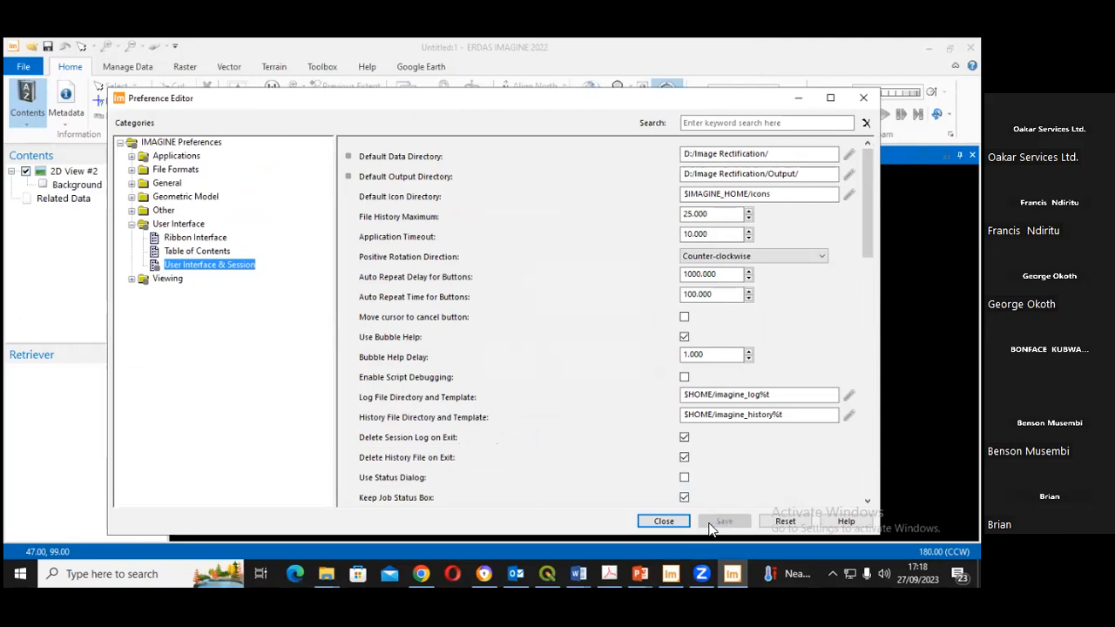
{"action": "left_click", "coordinate": [661, 523]}
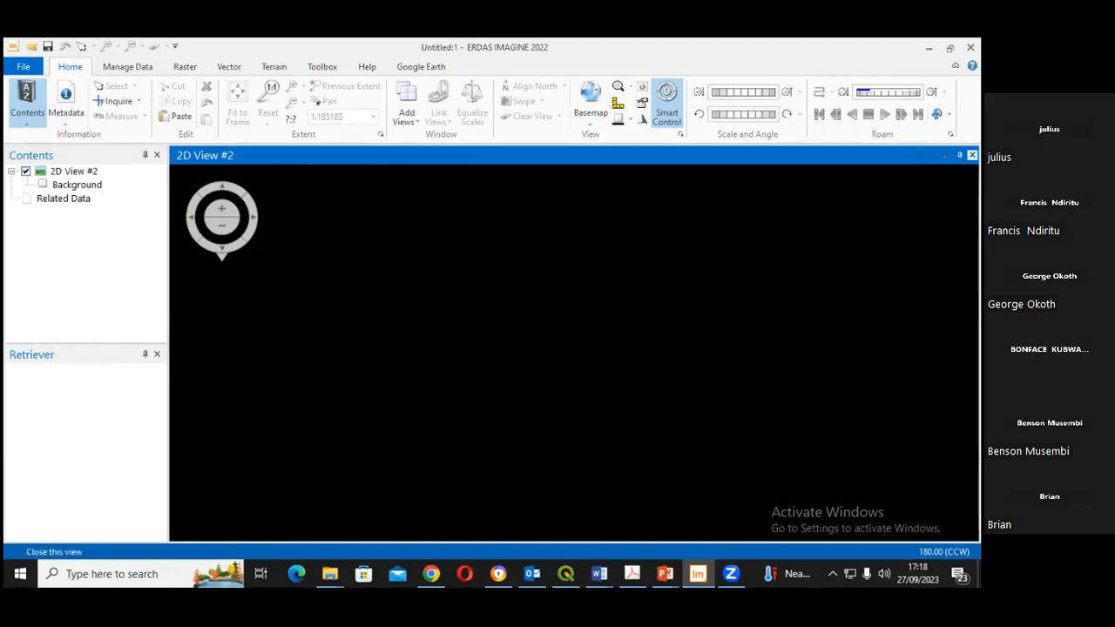
- Close the existing empty 2D view and create a new 2D view
{"action": "left_click", "coordinate": [972, 155]}
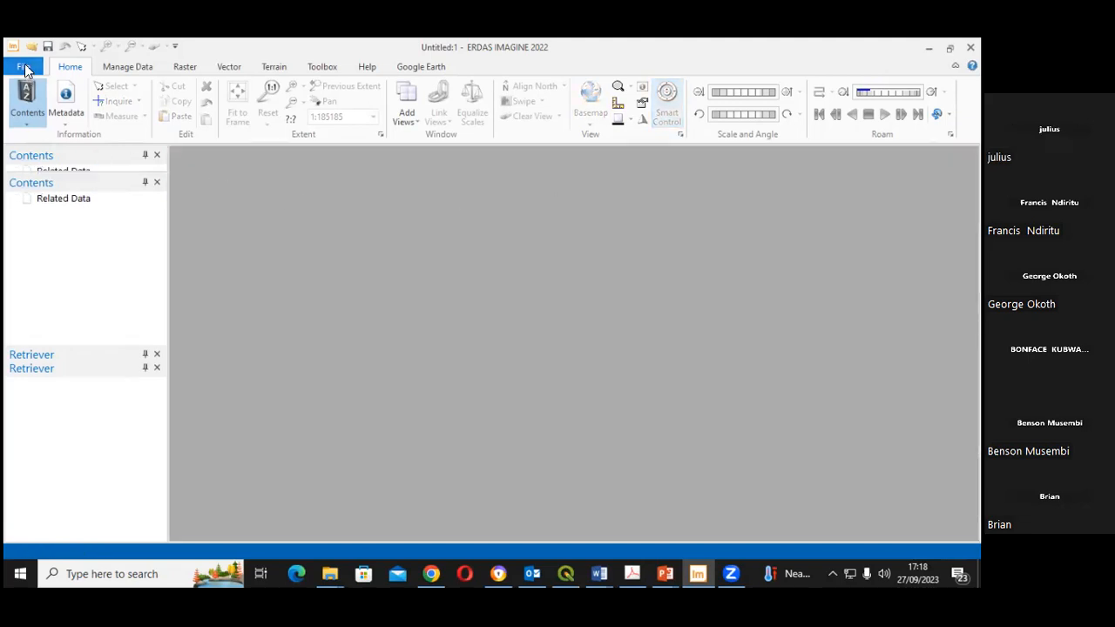
{"action": "left_click", "coordinate": [25, 68]}
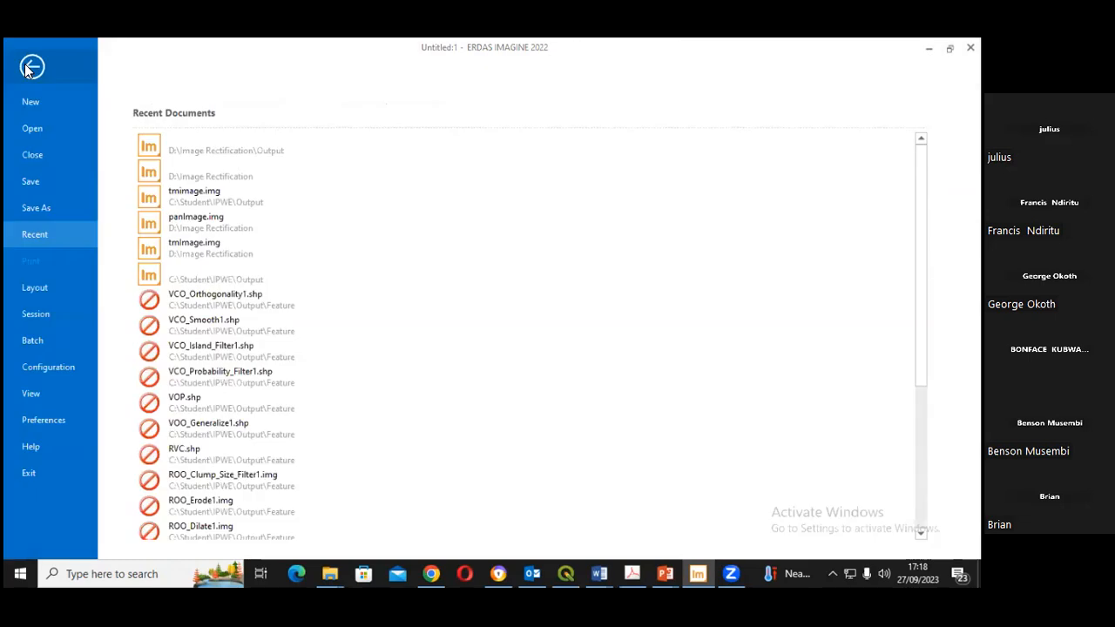
{"action": "left_click", "coordinate": [37, 129]}
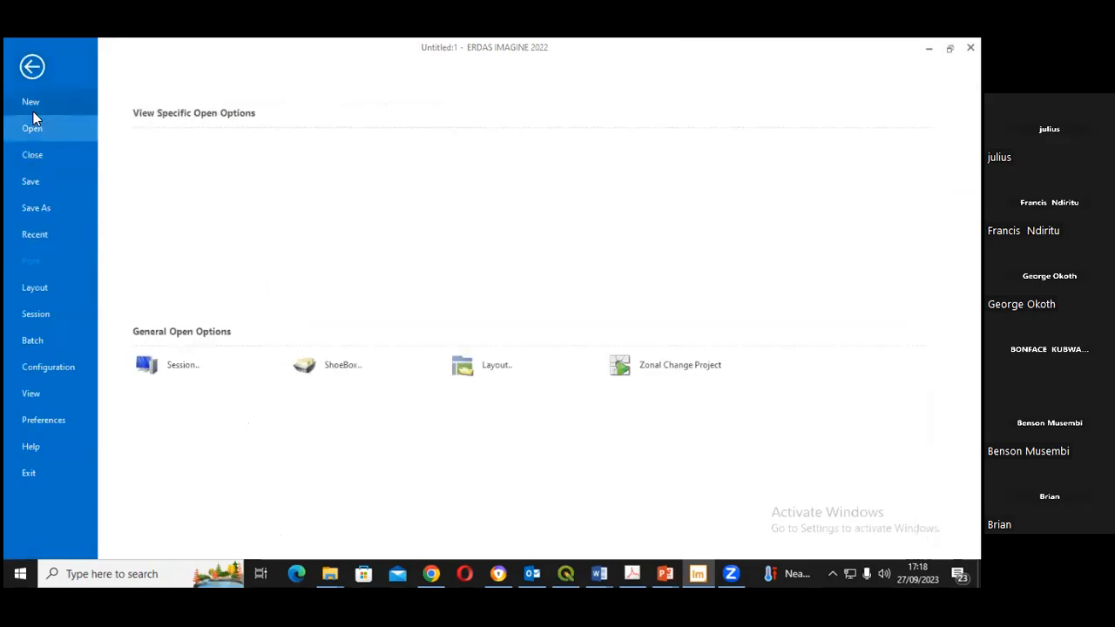
{"action": "left_click", "coordinate": [33, 110]}
{"action": "left_click", "coordinate": [269, 159]}
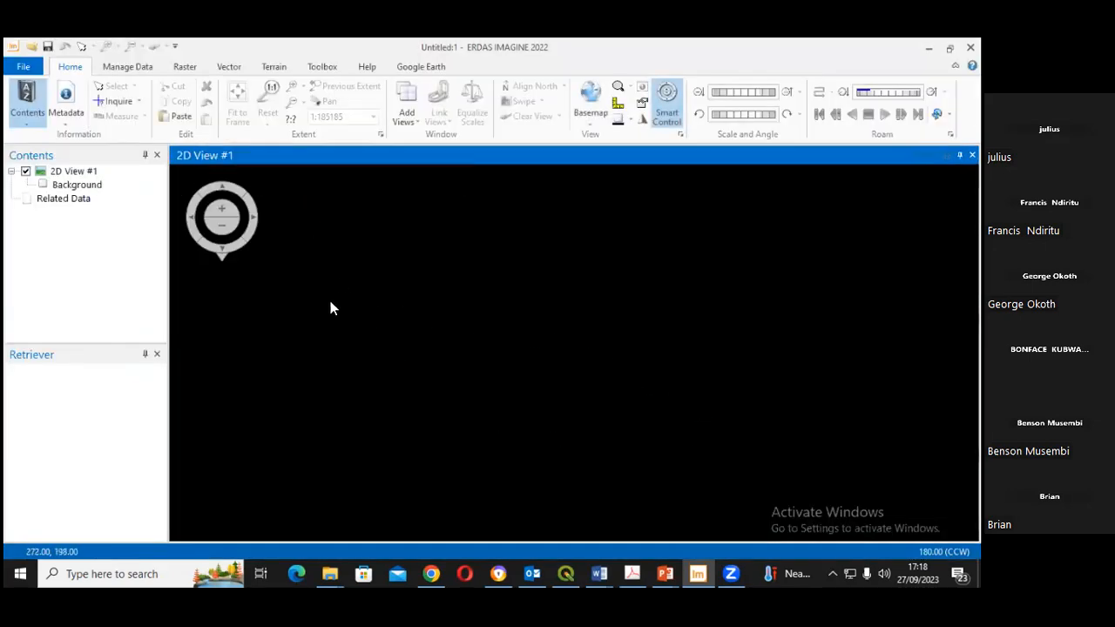
- Start opening a raster layer in the new 2D view and browse to the D:\Image Rectification folder
{"action": "right_click", "coordinate": [391, 324]}
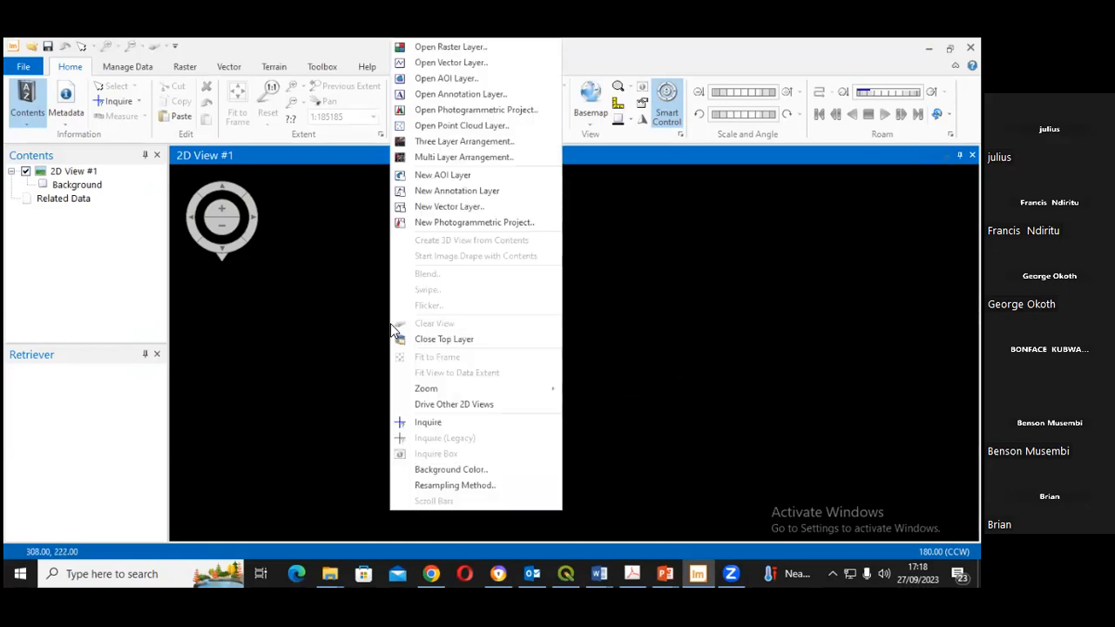
{"action": "right_click", "coordinate": [278, 353]}
{"action": "right_click", "coordinate": [603, 376]}
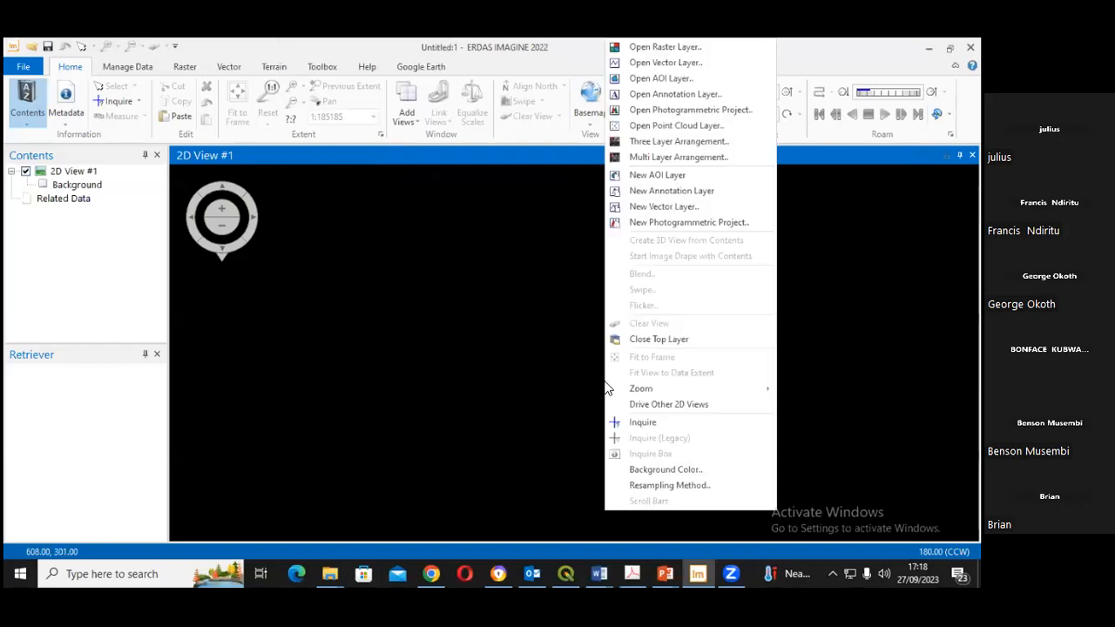
{"action": "left_click", "coordinate": [649, 48]}
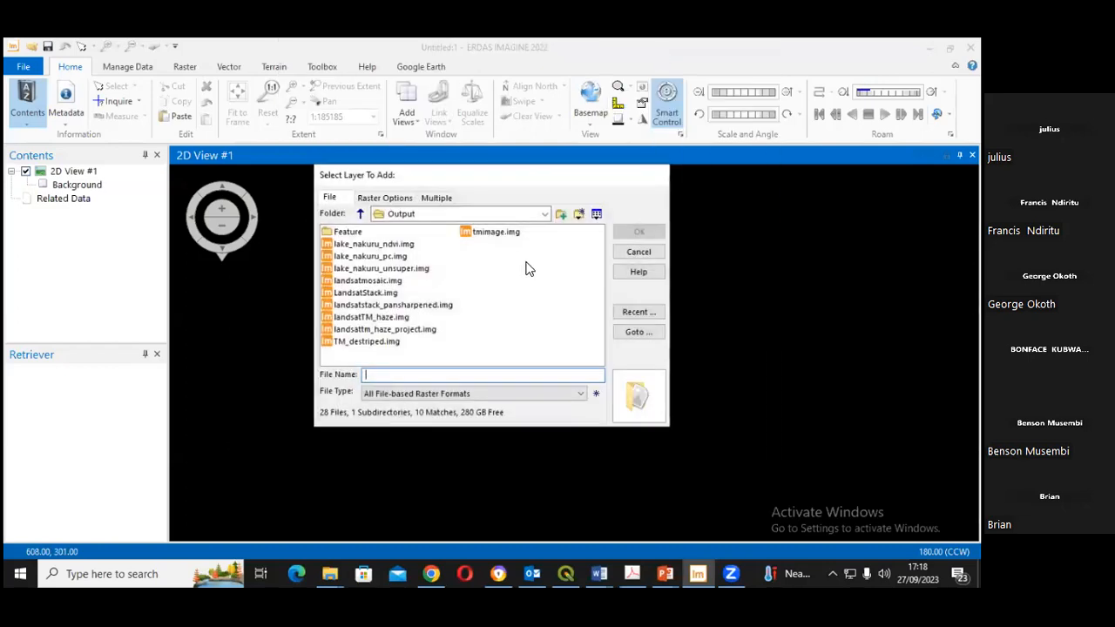
{"action": "left_click", "coordinate": [361, 214]}
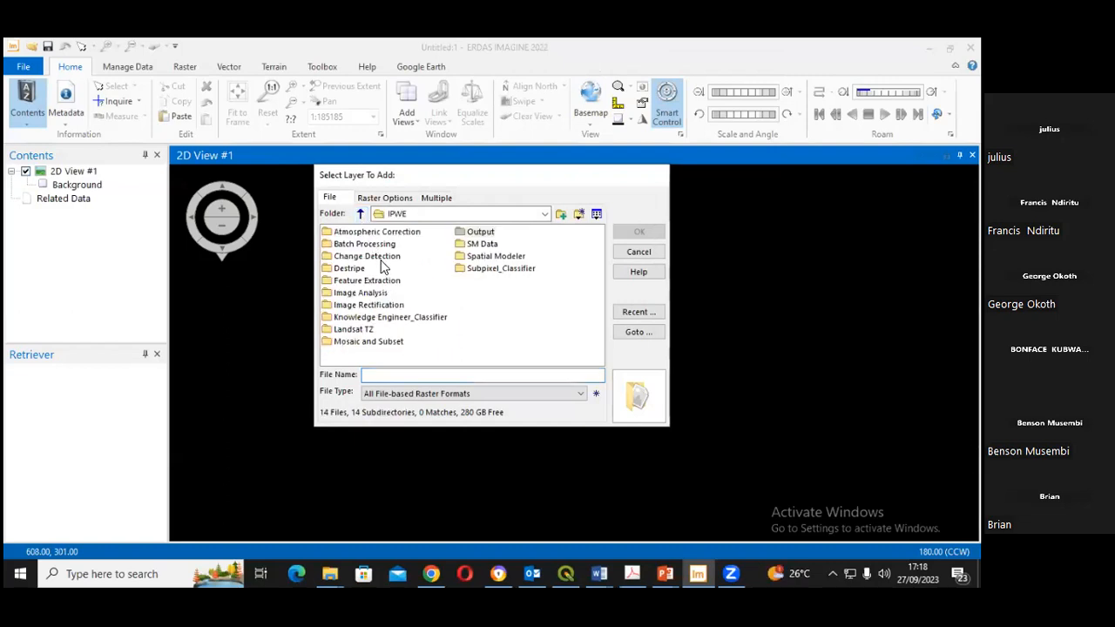
{"action": "left_click", "coordinate": [545, 217]}
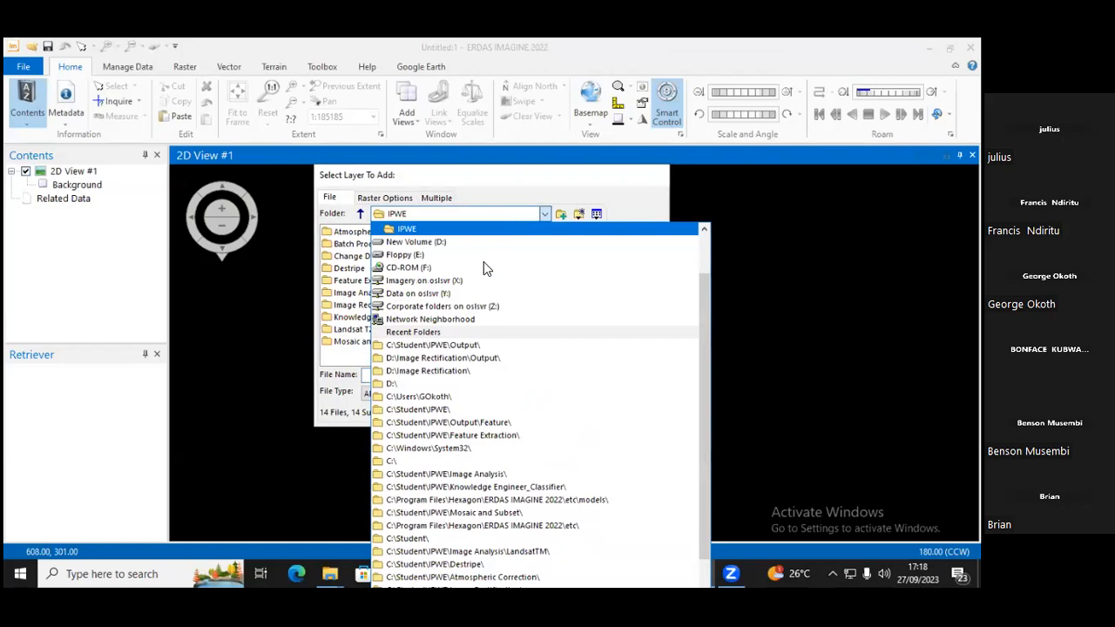
{"action": "left_click", "coordinate": [466, 372]}
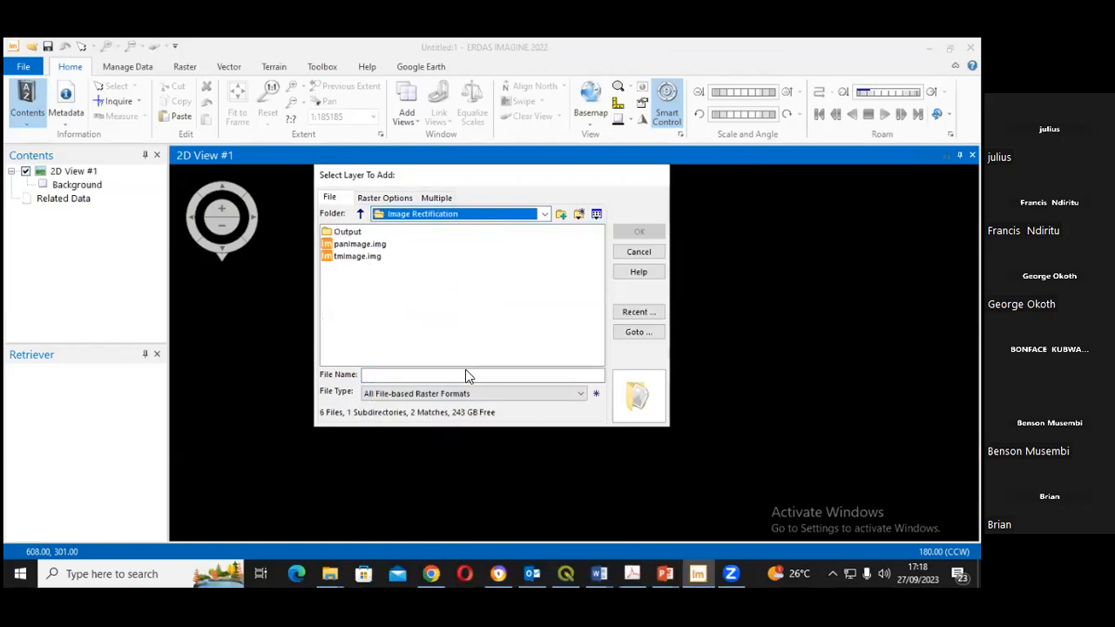
- Load tmImage.img into the view, displayed as Gray Scale using layer 2
{"action": "left_click", "coordinate": [359, 256]}
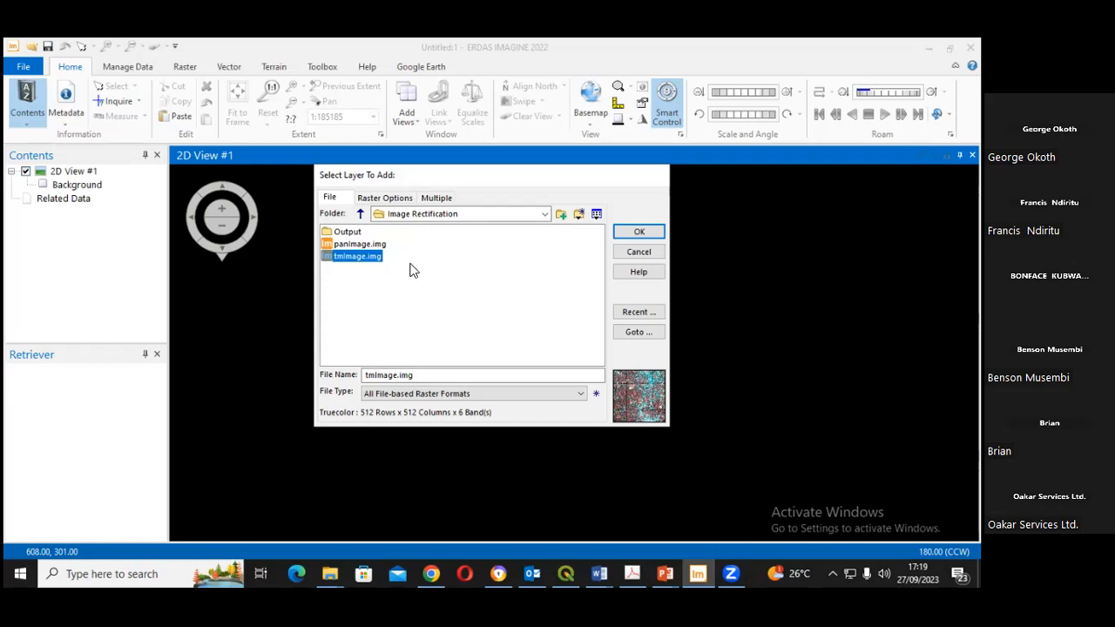
{"action": "left_click", "coordinate": [386, 199]}
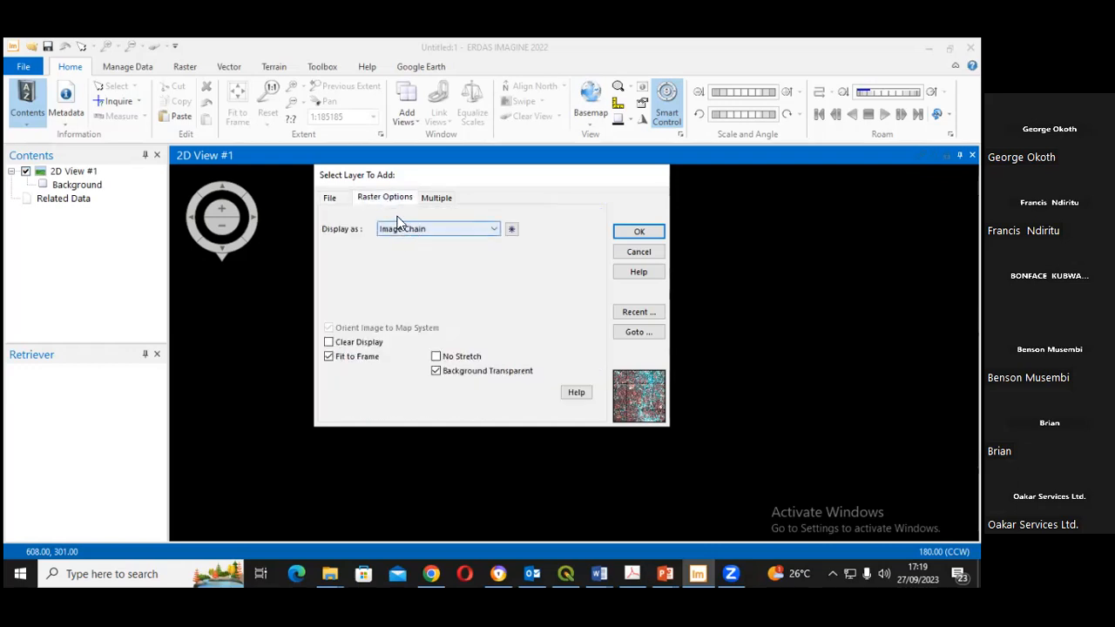
{"action": "left_click", "coordinate": [405, 229]}
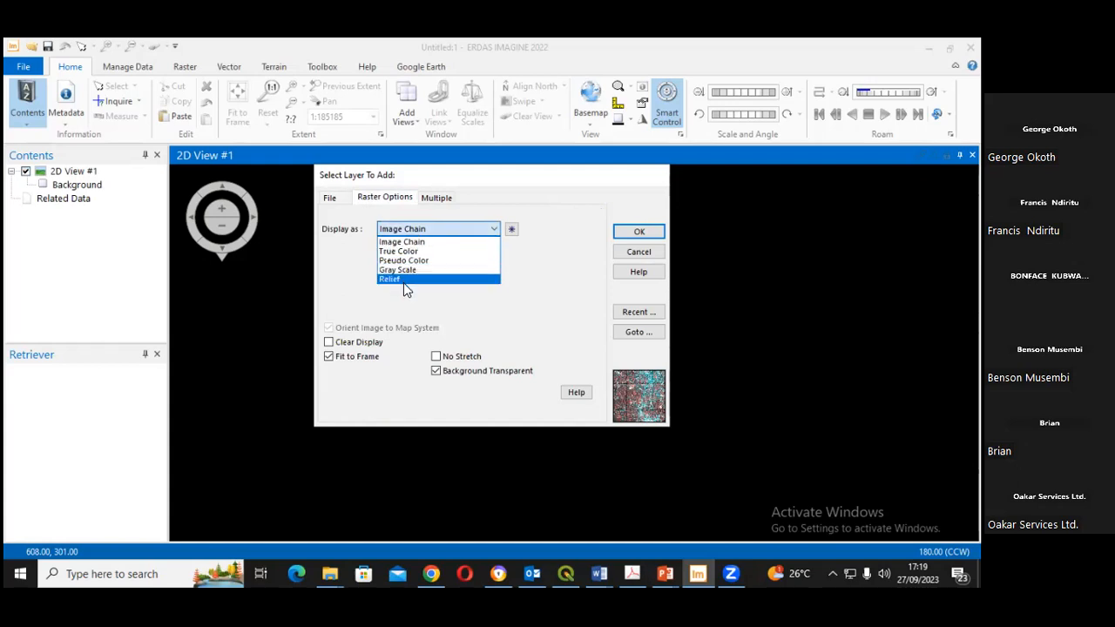
{"action": "left_click", "coordinate": [406, 270]}
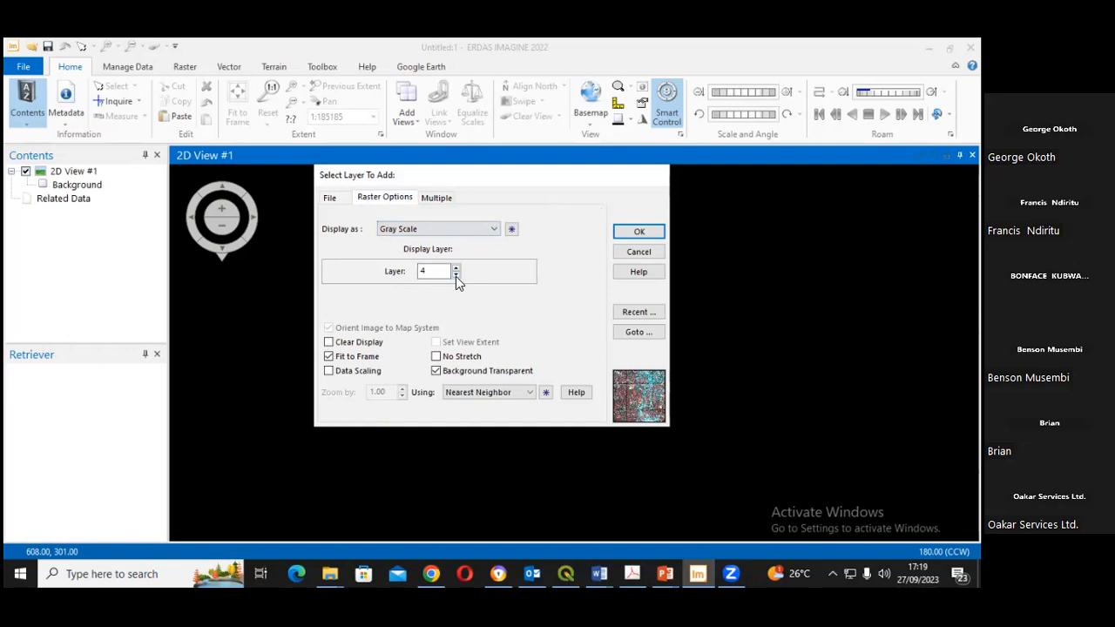
{"action": "left_click", "coordinate": [622, 230]}
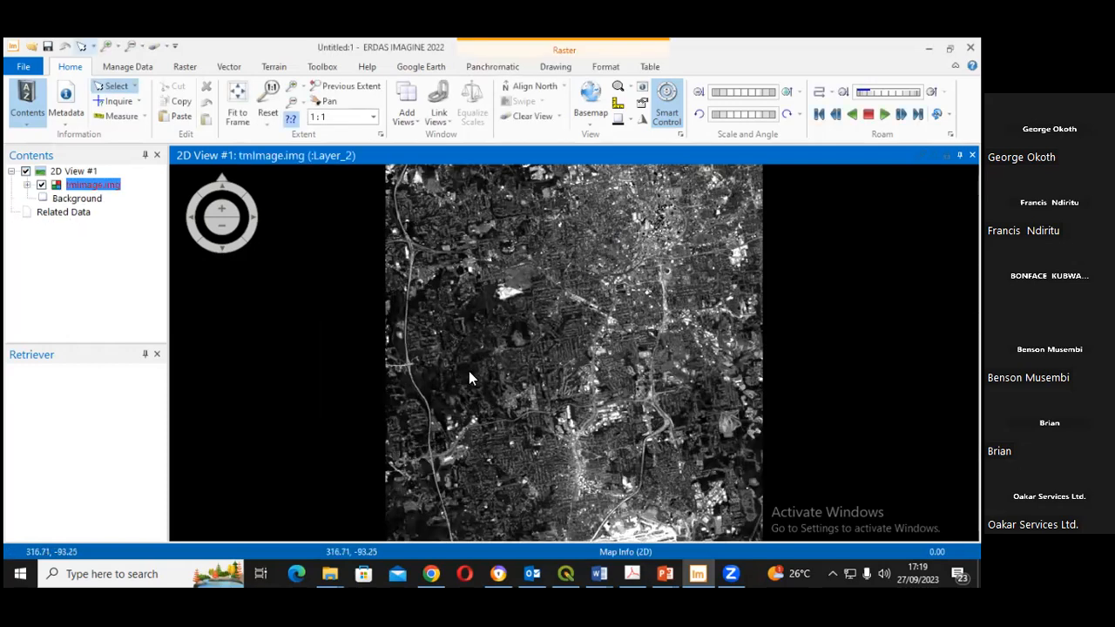
{"action": "scroll", "coordinate": [537, 356], "scroll_direction": "down", "scroll_amount": 3}
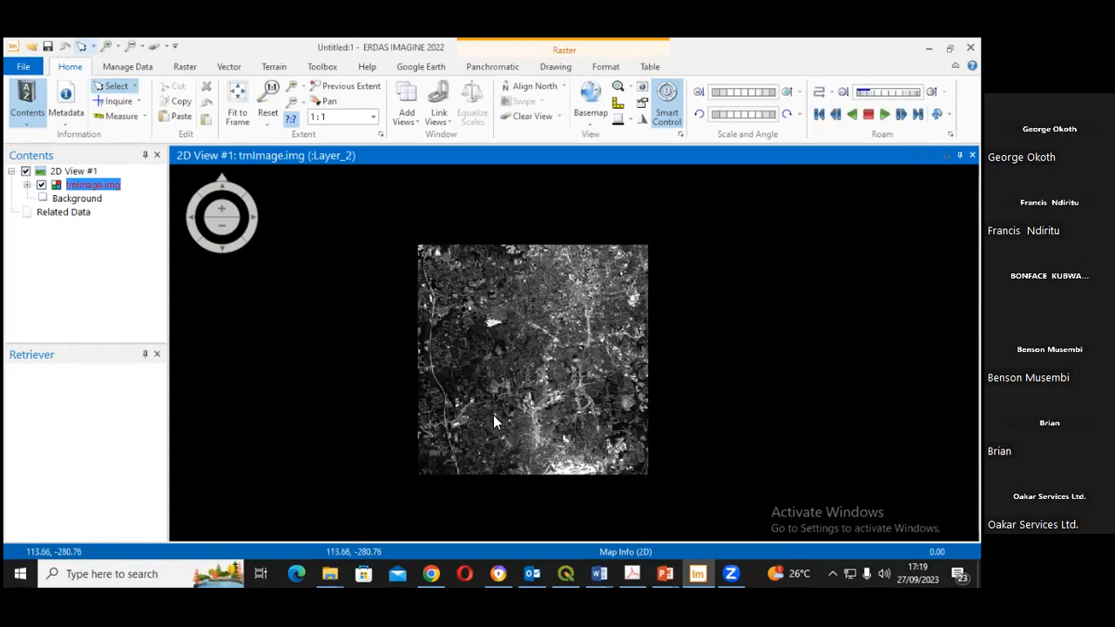
{"action": "scroll", "coordinate": [367, 381], "scroll_direction": "up", "scroll_amount": 3}
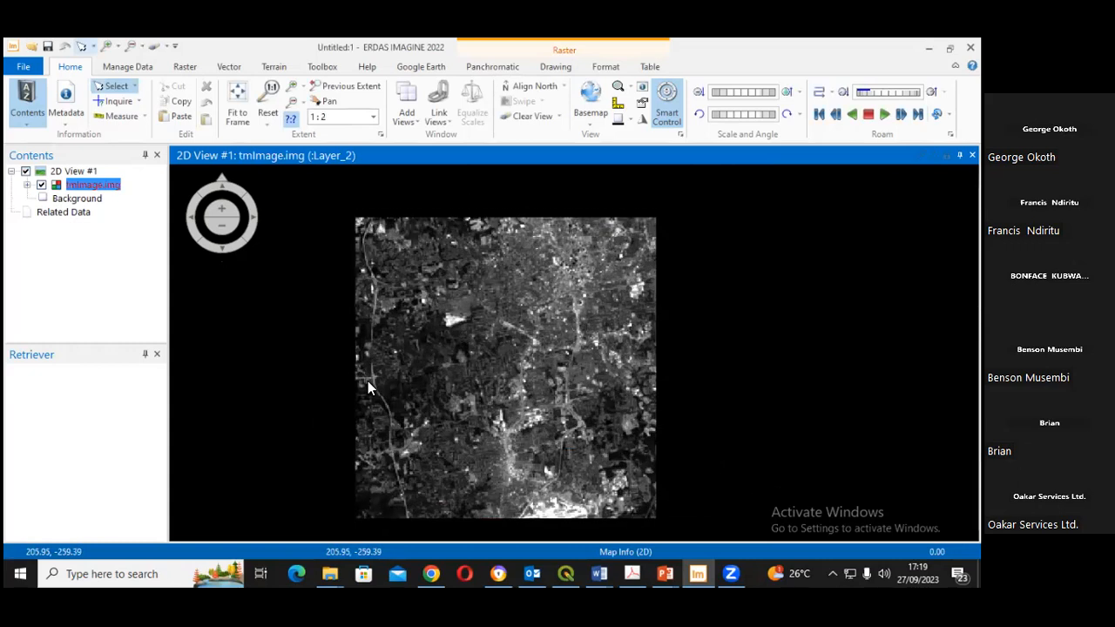
{"action": "scroll", "coordinate": [368, 384], "scroll_direction": "up", "scroll_amount": 3}
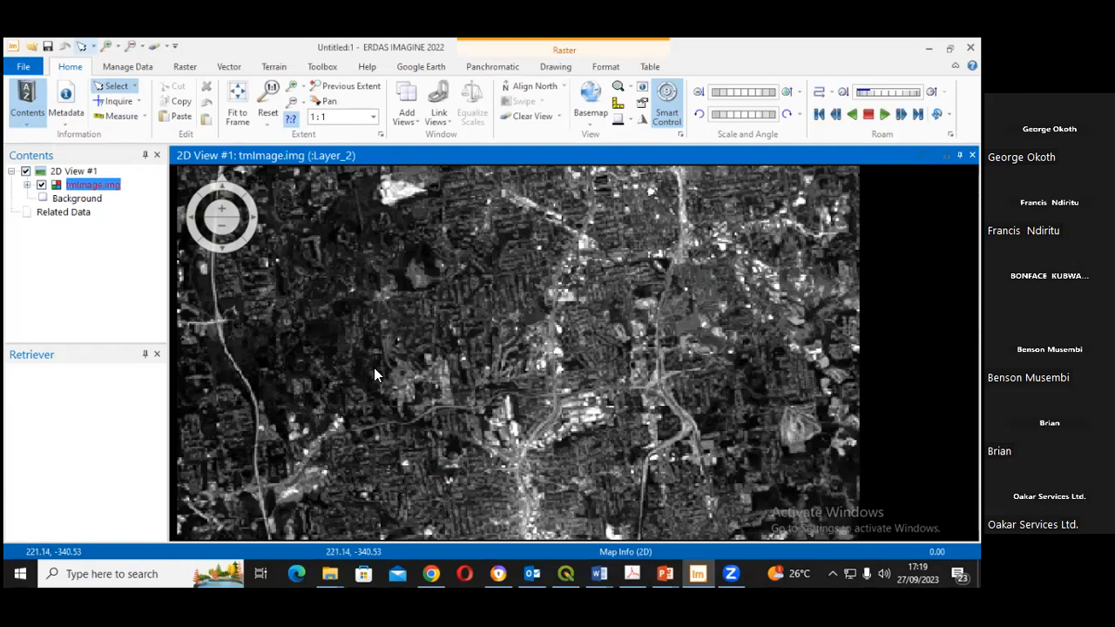
{"action": "scroll", "coordinate": [374, 368], "scroll_direction": "down", "scroll_amount": 3}
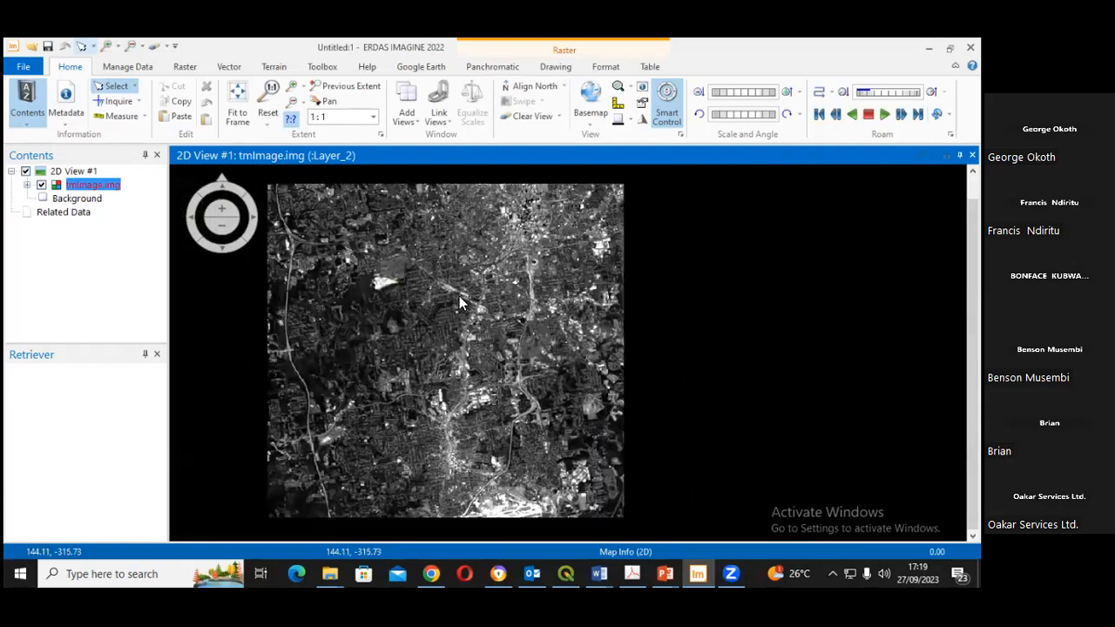
- Switch the display to two views so that an empty 2D view sits beside the tmImage.img view
{"action": "scroll", "coordinate": [460, 301], "scroll_direction": "up", "scroll_amount": 2}
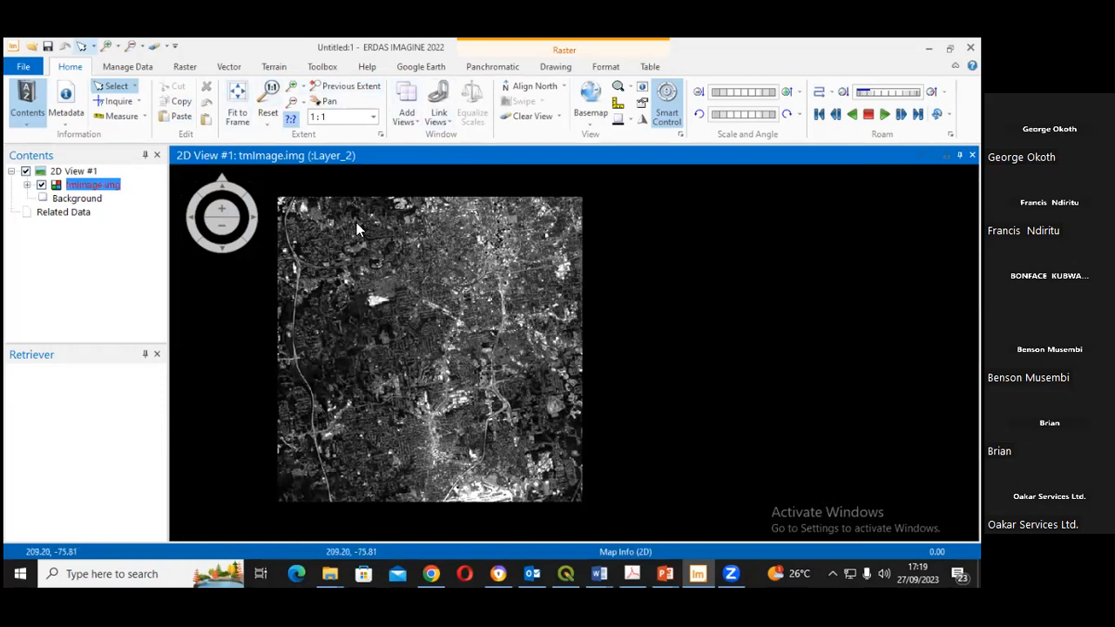
{"action": "left_click", "coordinate": [101, 89]}
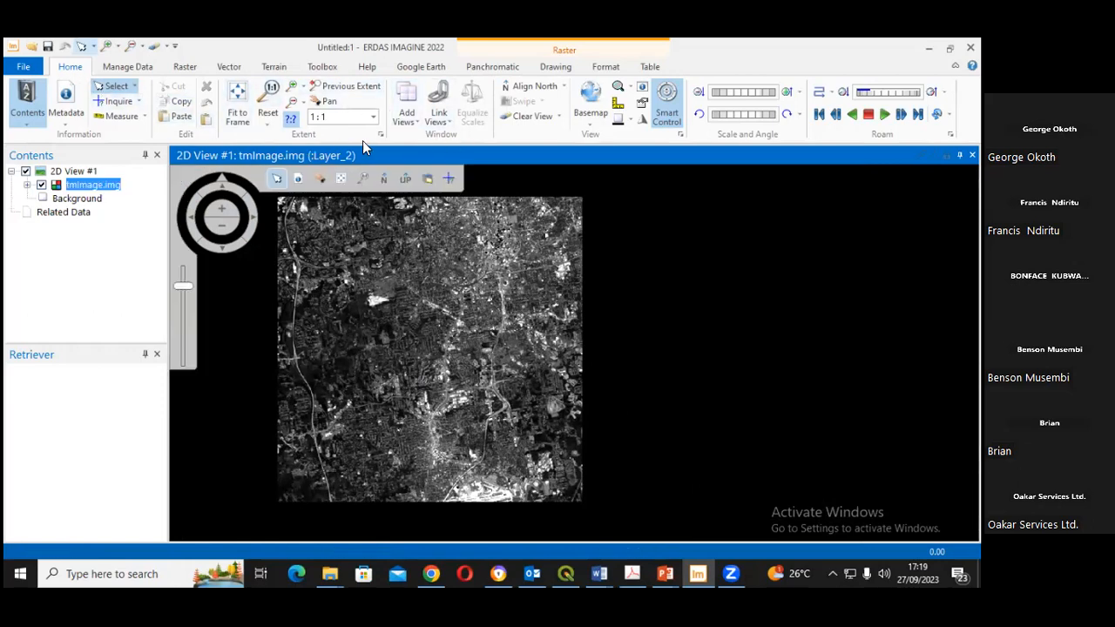
{"action": "left_click", "coordinate": [415, 121]}
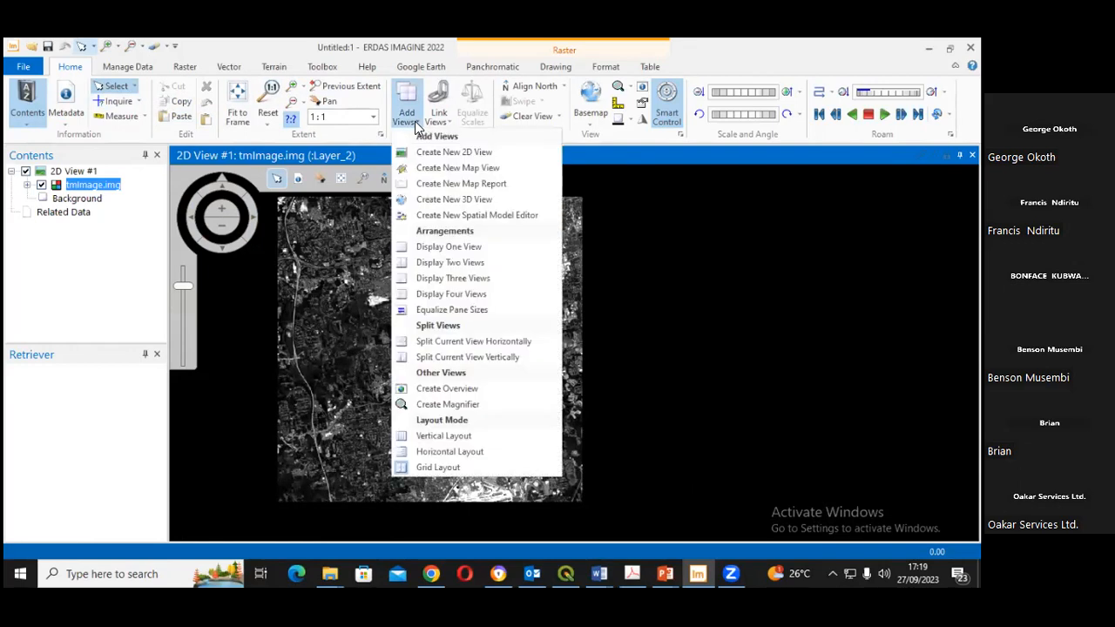
{"action": "left_click", "coordinate": [448, 264]}
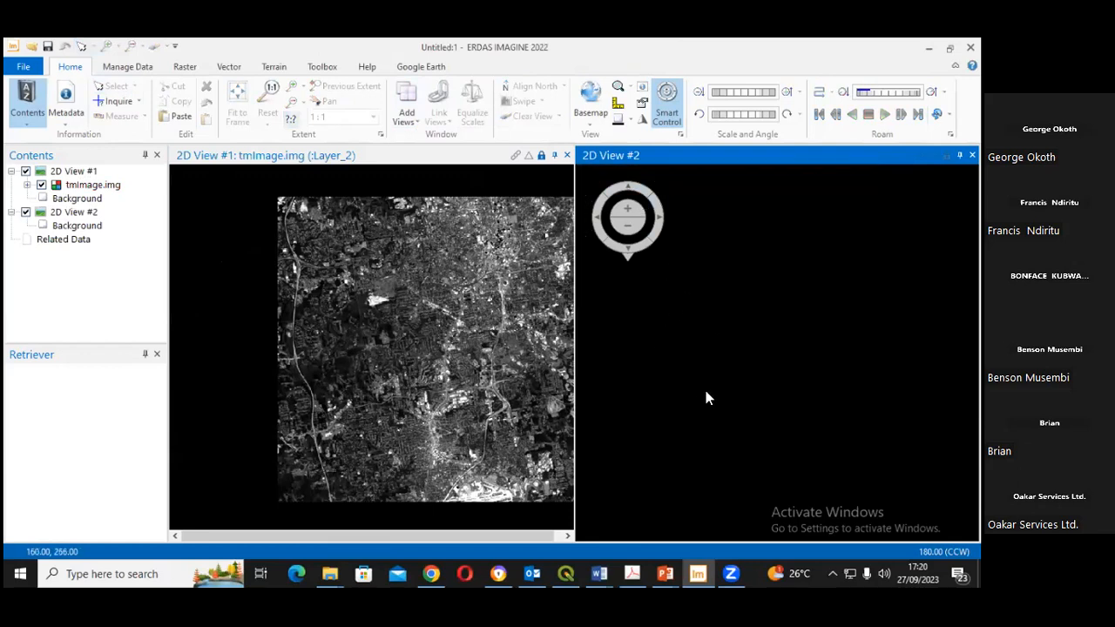
- Load the raster layer panImage.img from the Image Rectification folder into the empty second 2D view
{"action": "right_click", "coordinate": [743, 417]}
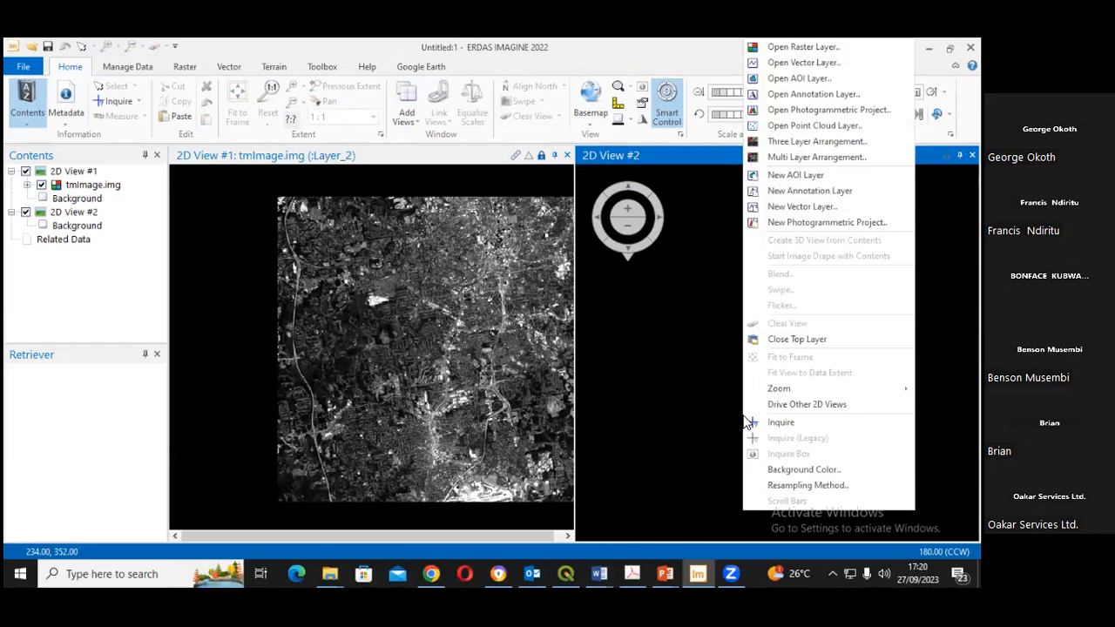
{"action": "left_click", "coordinate": [803, 48]}
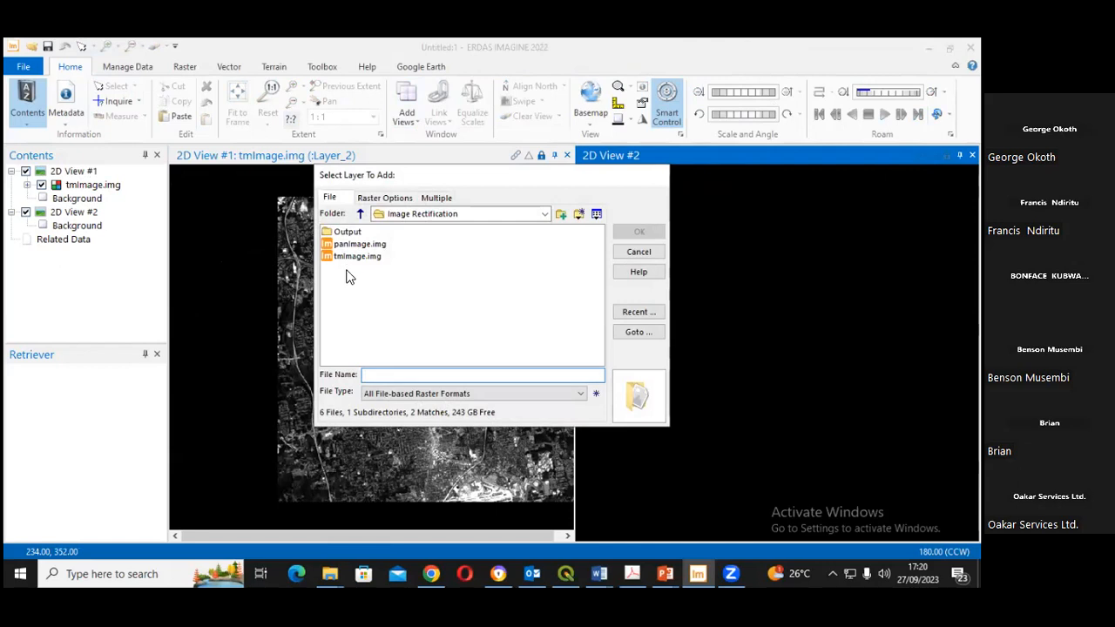
{"action": "left_click", "coordinate": [349, 245]}
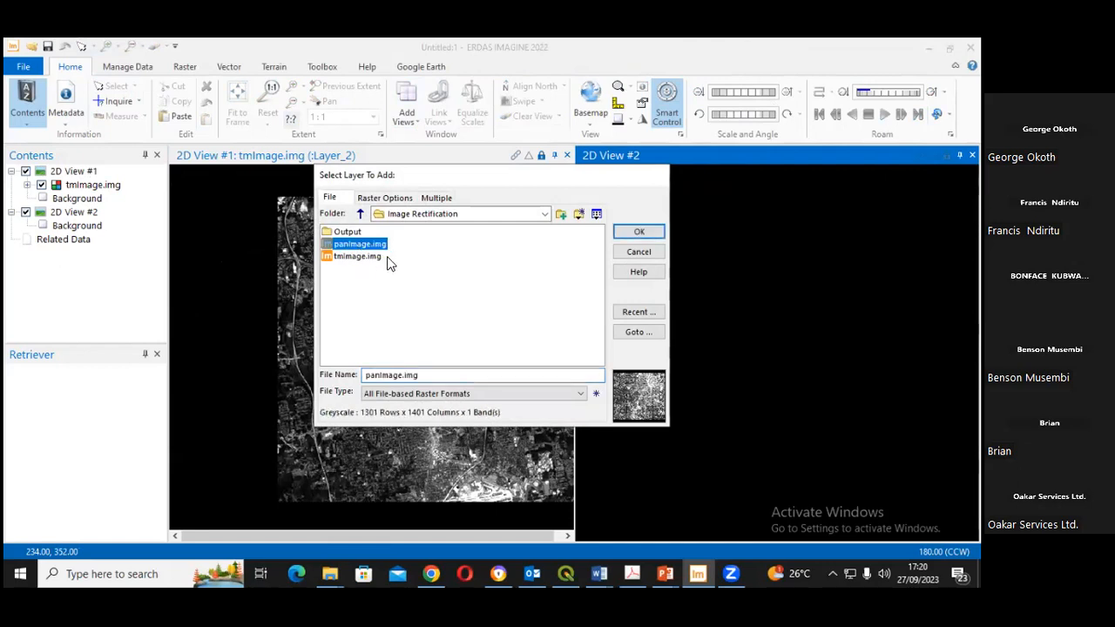
{"action": "left_click", "coordinate": [634, 232]}
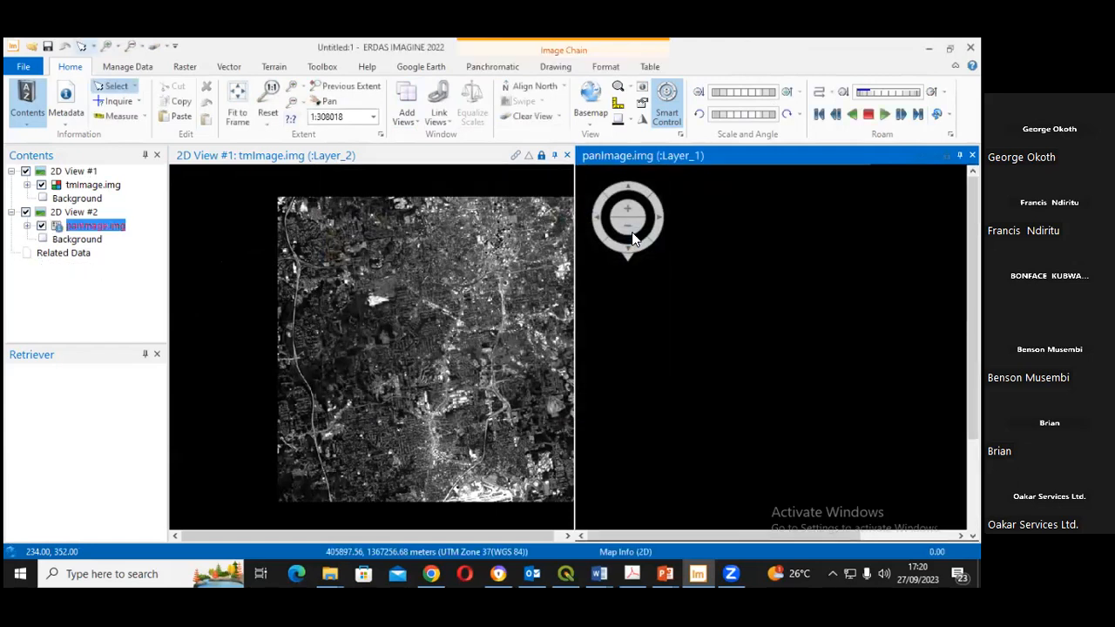
- Fit tmImage.img and panImage.img to the frames of their respective 2D views
{"action": "scroll", "coordinate": [488, 394], "scroll_direction": "down", "scroll_amount": 3}
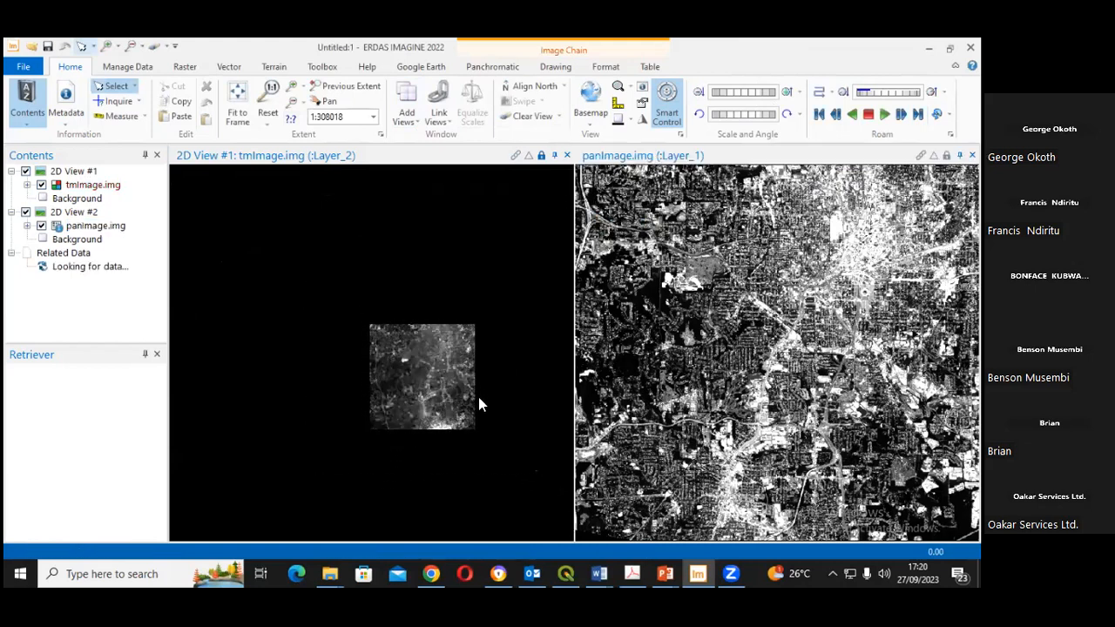
{"action": "right_click", "coordinate": [478, 397]}
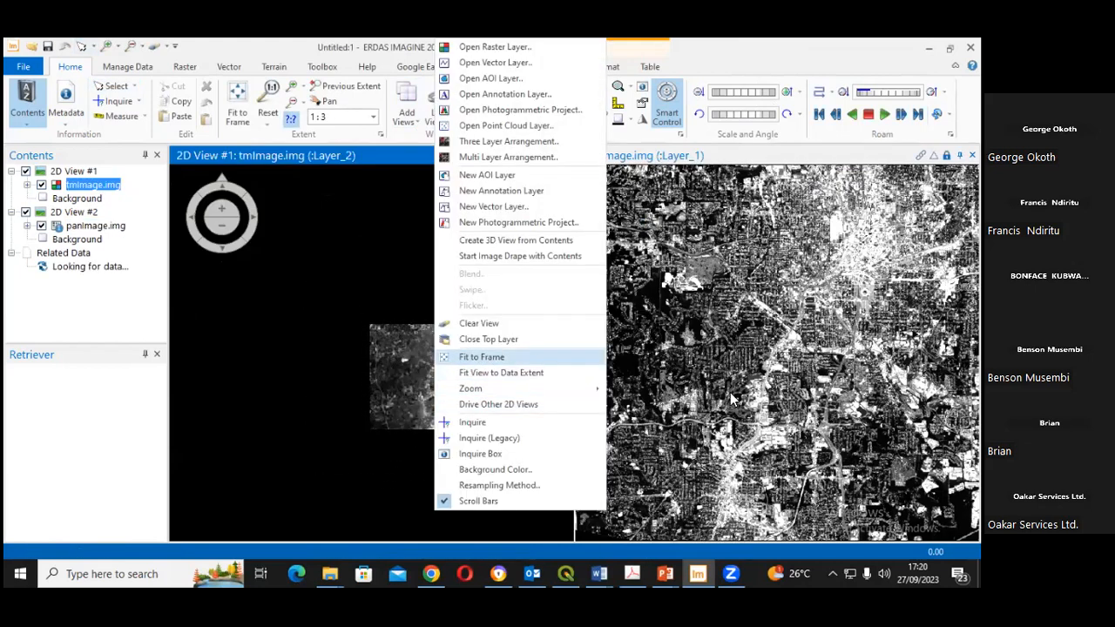
{"action": "left_click", "coordinate": [482, 358]}
{"action": "right_click", "coordinate": [732, 397]}
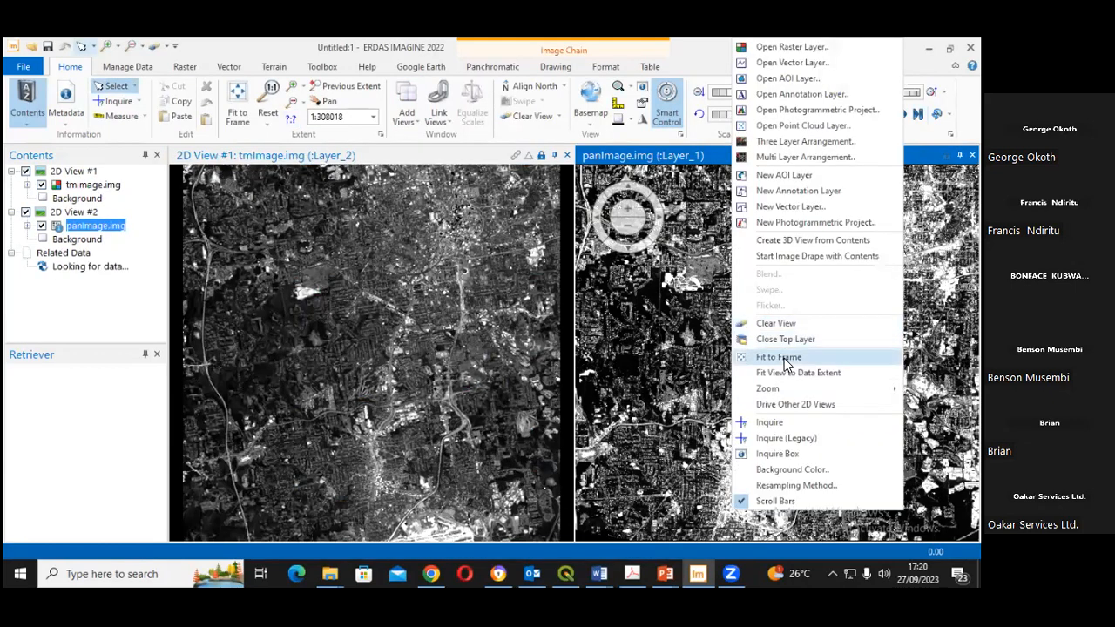
{"action": "left_click", "coordinate": [784, 361]}
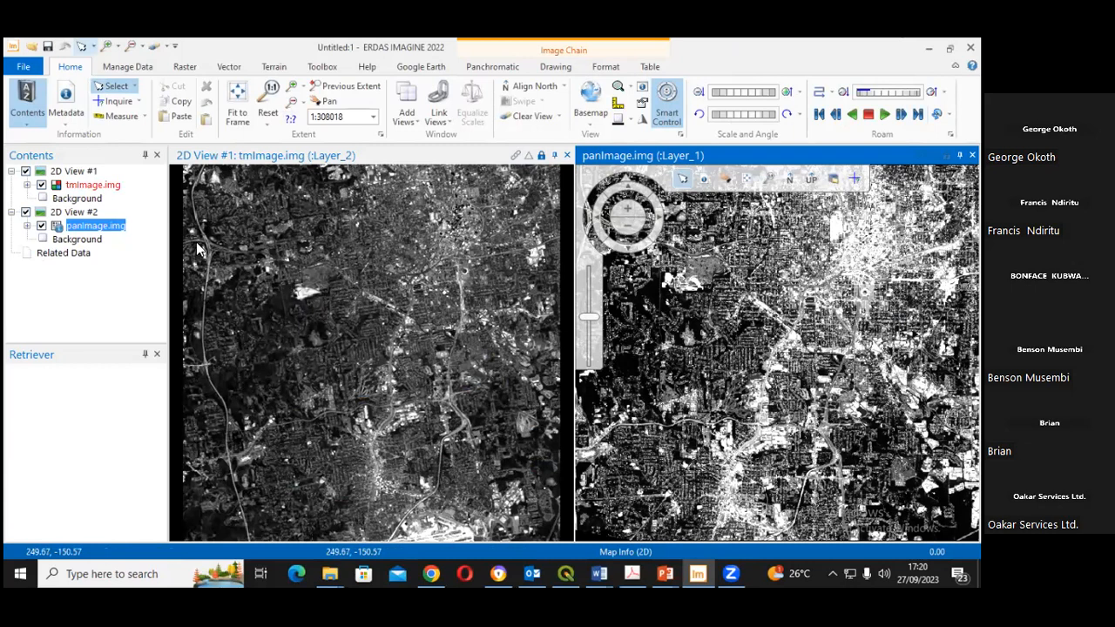
- Examine the highway junction and the bright patch in tmImage.img at several magnifications
{"action": "scroll", "coordinate": [233, 263], "scroll_direction": "up", "scroll_amount": 2}
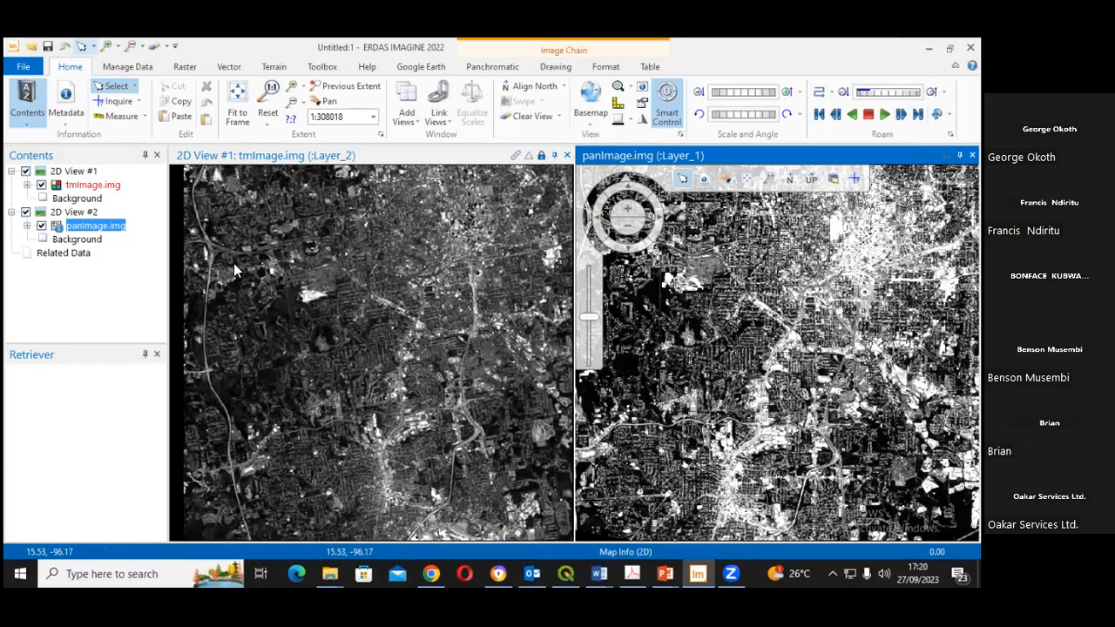
{"action": "scroll", "coordinate": [276, 280], "scroll_direction": "up", "scroll_amount": 4}
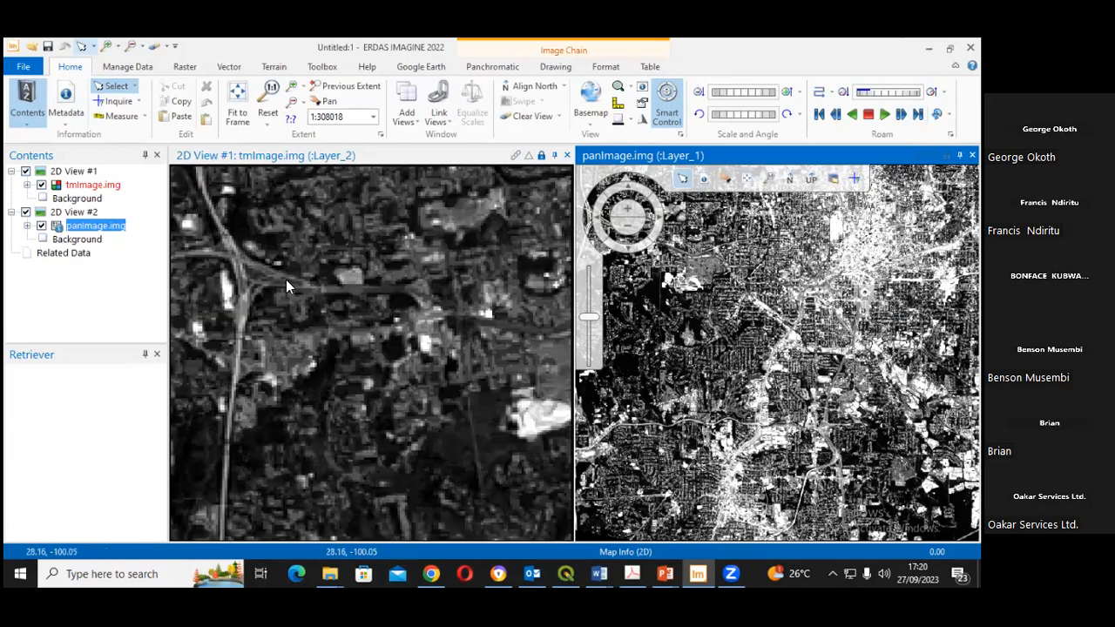
{"action": "scroll", "coordinate": [286, 280], "scroll_direction": "up", "scroll_amount": 2}
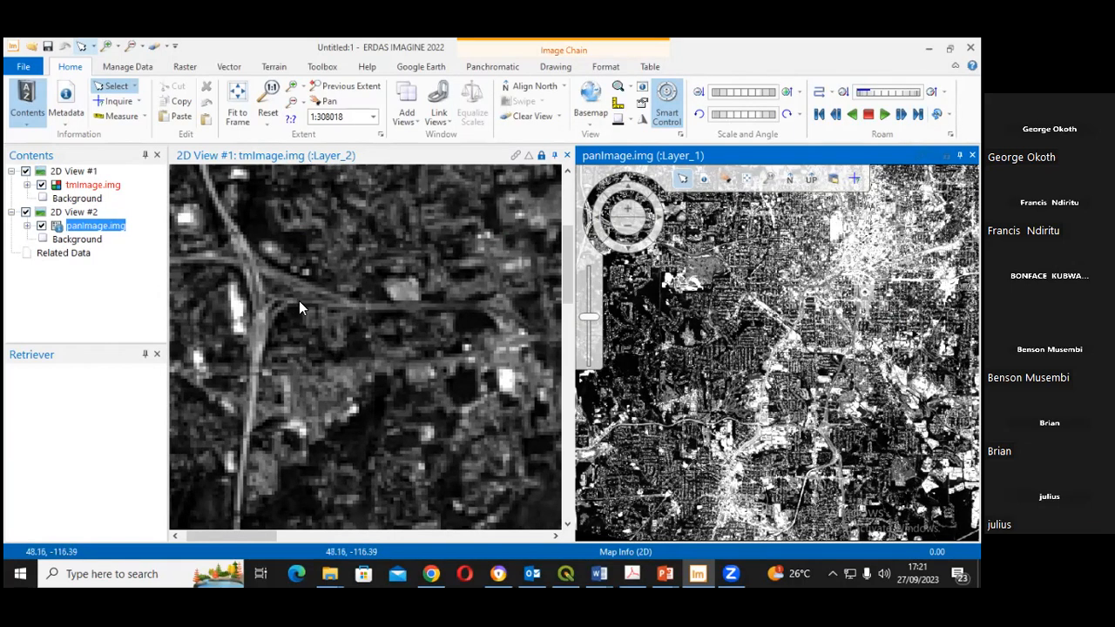
{"action": "scroll", "coordinate": [305, 305], "scroll_direction": "down", "scroll_amount": 3}
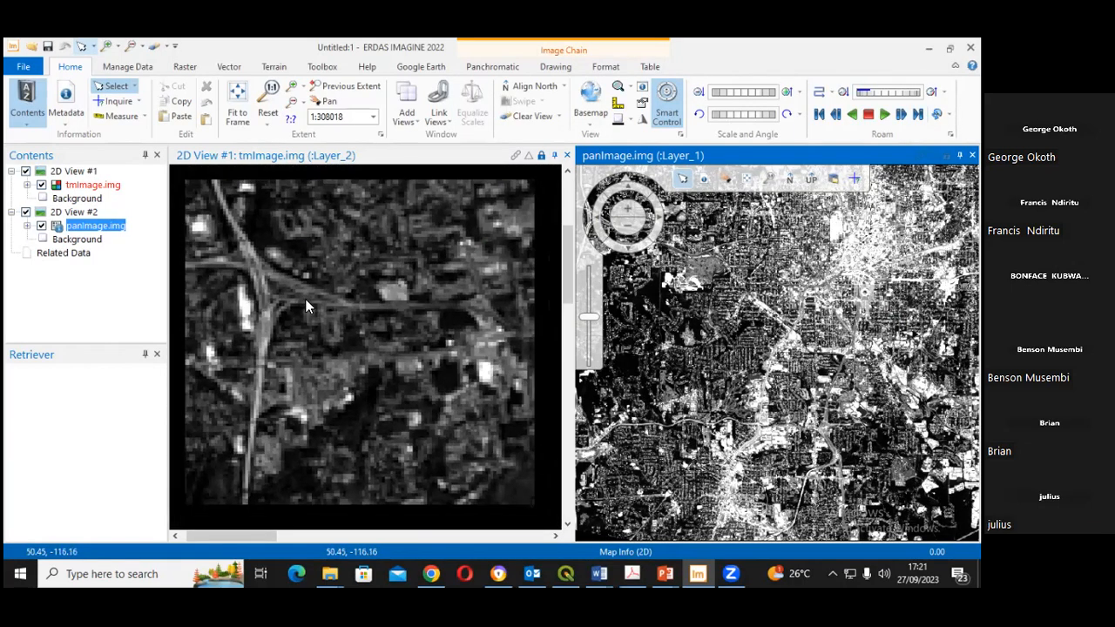
{"action": "scroll", "coordinate": [304, 305], "scroll_direction": "up", "scroll_amount": 5}
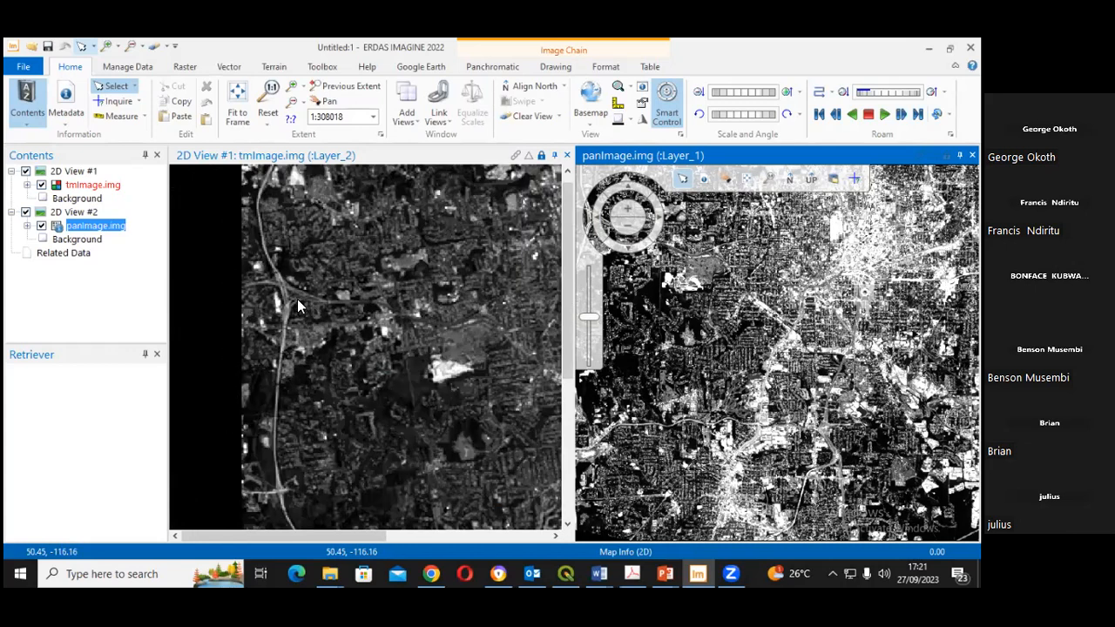
{"action": "scroll", "coordinate": [300, 296], "scroll_direction": "down", "scroll_amount": 3}
{"action": "scroll", "coordinate": [413, 324], "scroll_direction": "up", "scroll_amount": 2}
{"action": "scroll", "coordinate": [414, 312], "scroll_direction": "down", "scroll_amount": 1}
{"action": "scroll", "coordinate": [411, 307], "scroll_direction": "up", "scroll_amount": 1}
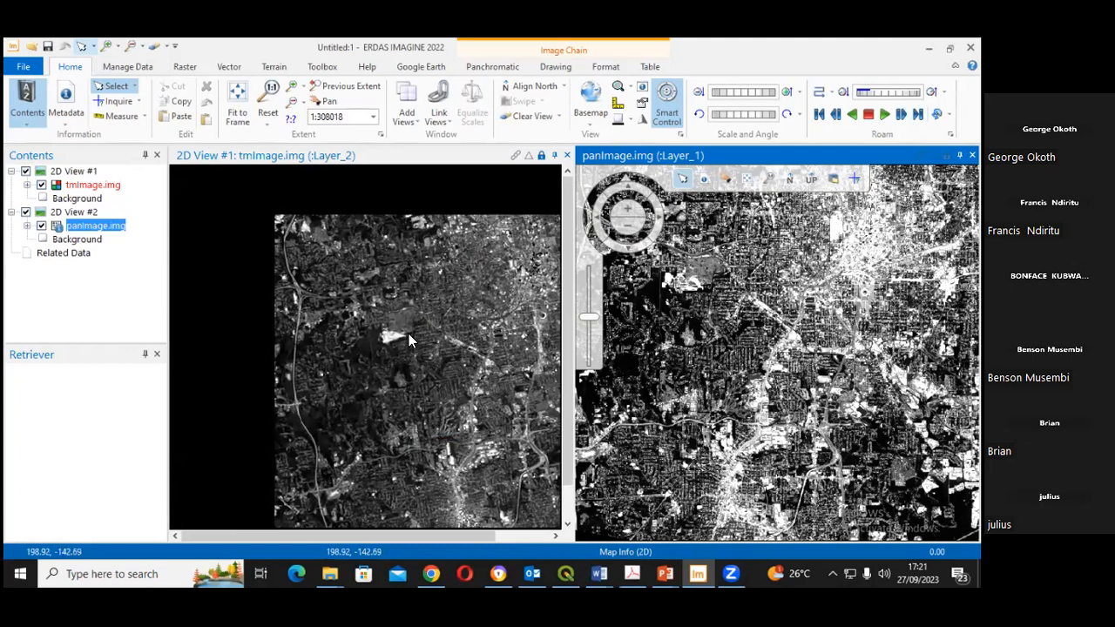
{"action": "scroll", "coordinate": [409, 333], "scroll_direction": "up", "scroll_amount": 5}
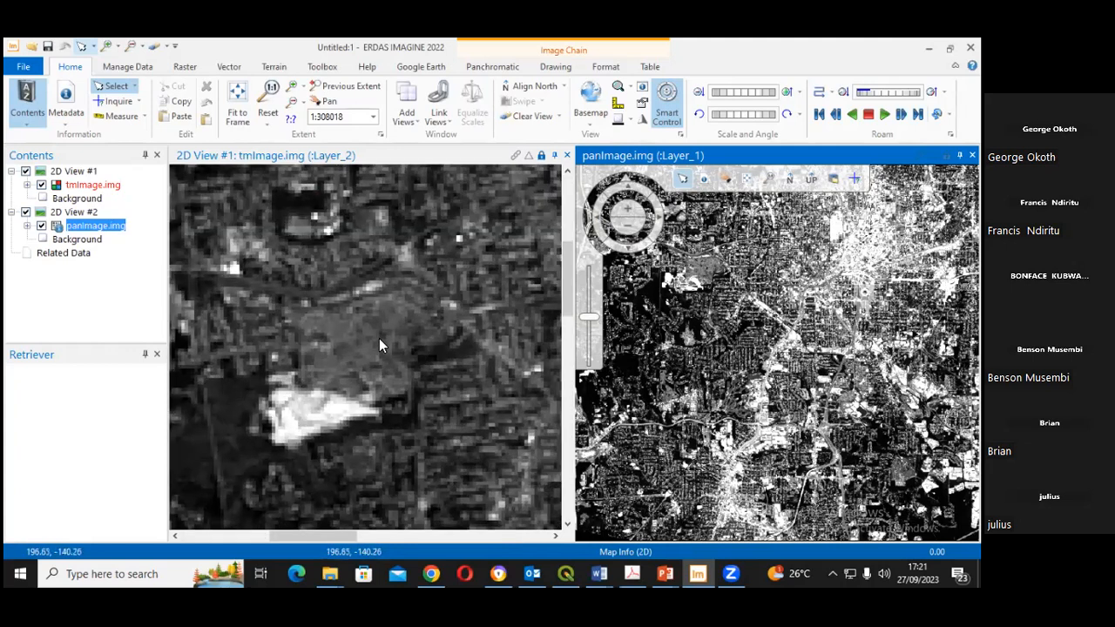
{"action": "scroll", "coordinate": [451, 350], "scroll_direction": "down", "scroll_amount": 3}
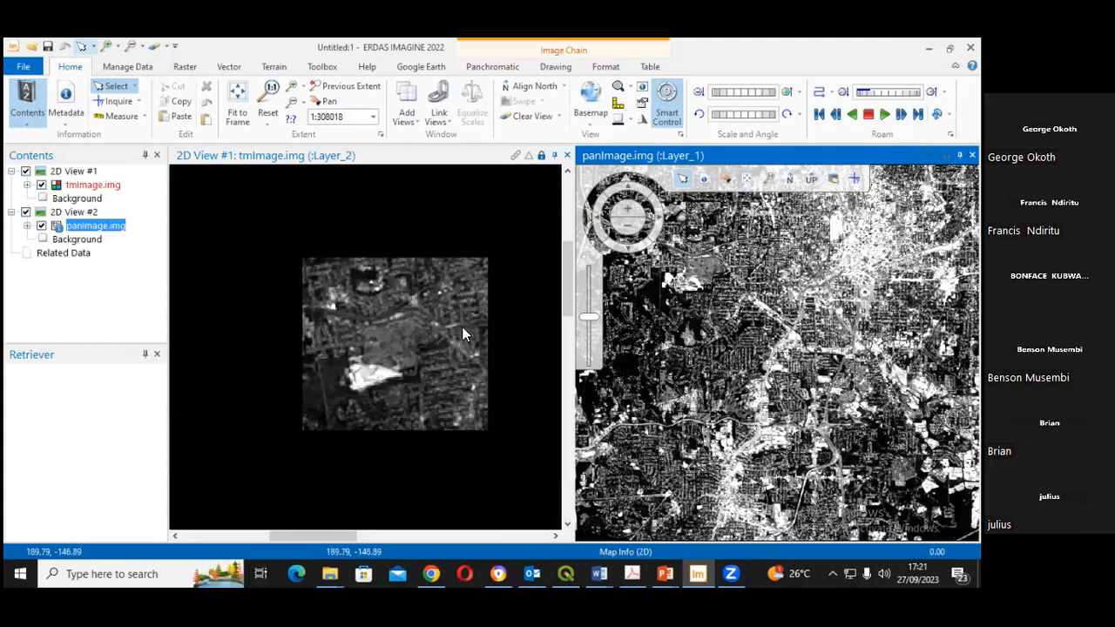
{"action": "scroll", "coordinate": [358, 332], "scroll_direction": "up", "scroll_amount": 2}
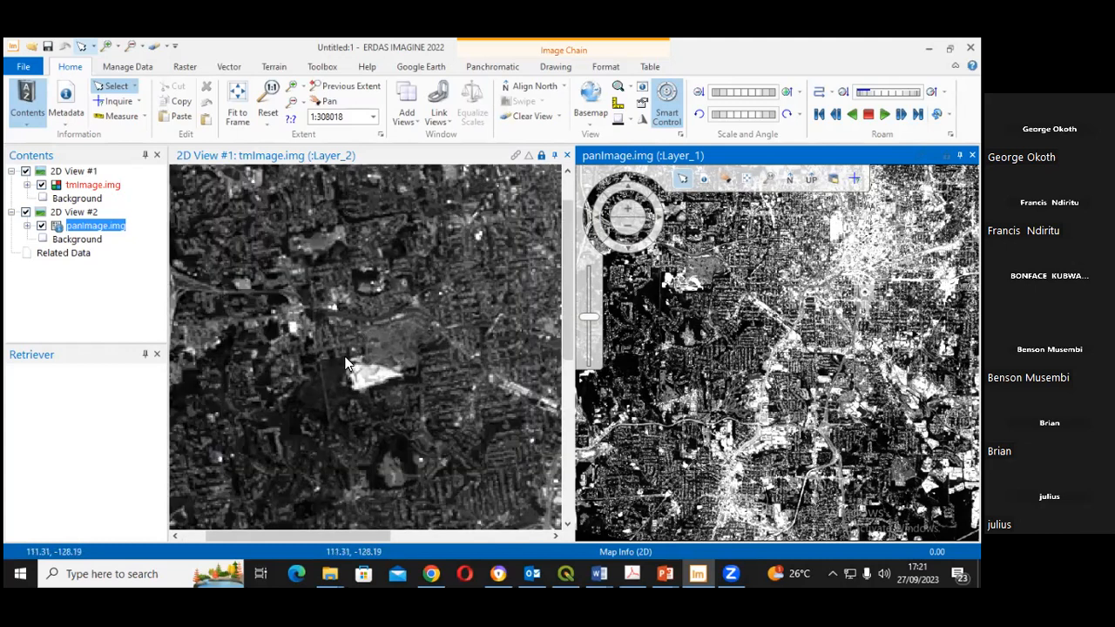
{"action": "scroll", "coordinate": [524, 392], "scroll_direction": "down", "scroll_amount": 3}
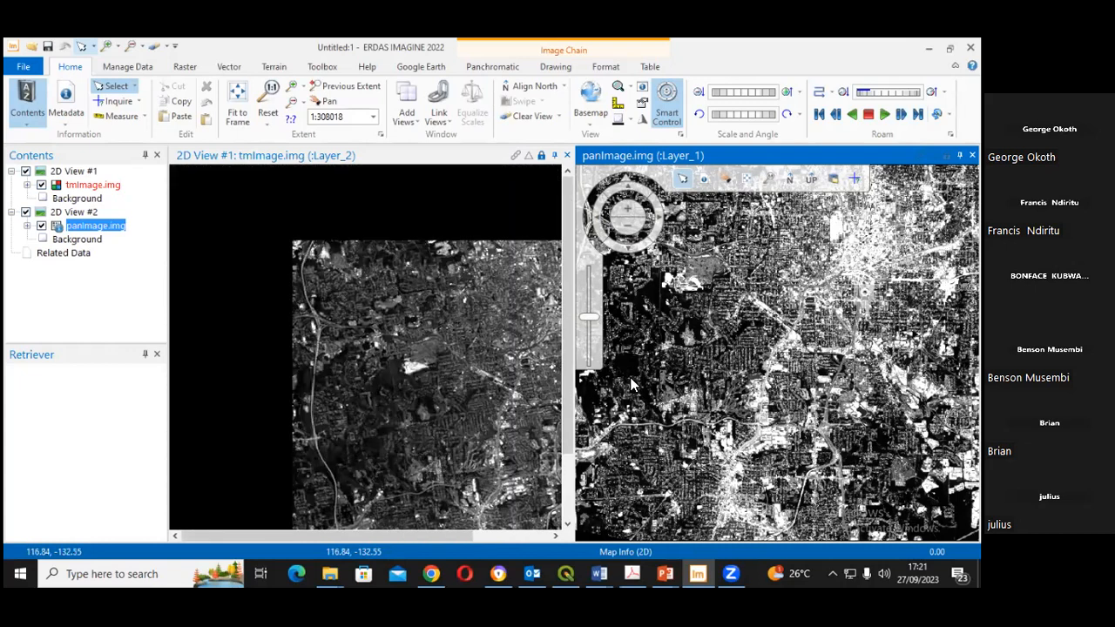
- Examine panImage.img at several magnifications, looking at its roads, junctions and bright patch for comparison with tmImage.img
{"action": "scroll", "coordinate": [807, 403], "scroll_direction": "down", "scroll_amount": 4}
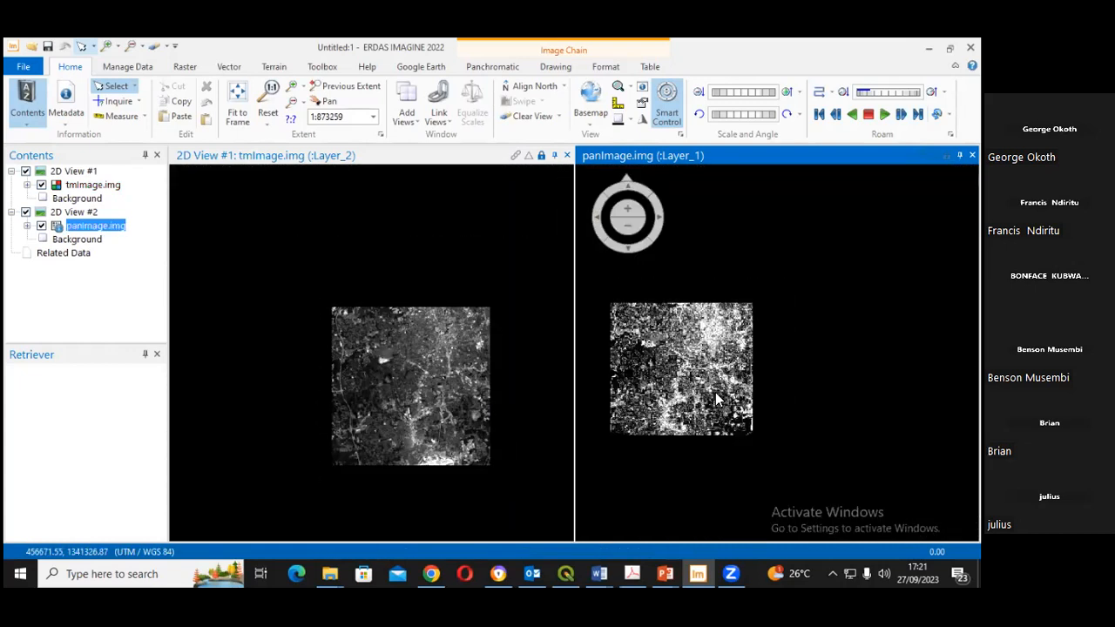
{"action": "scroll", "coordinate": [658, 362], "scroll_direction": "up", "scroll_amount": 3}
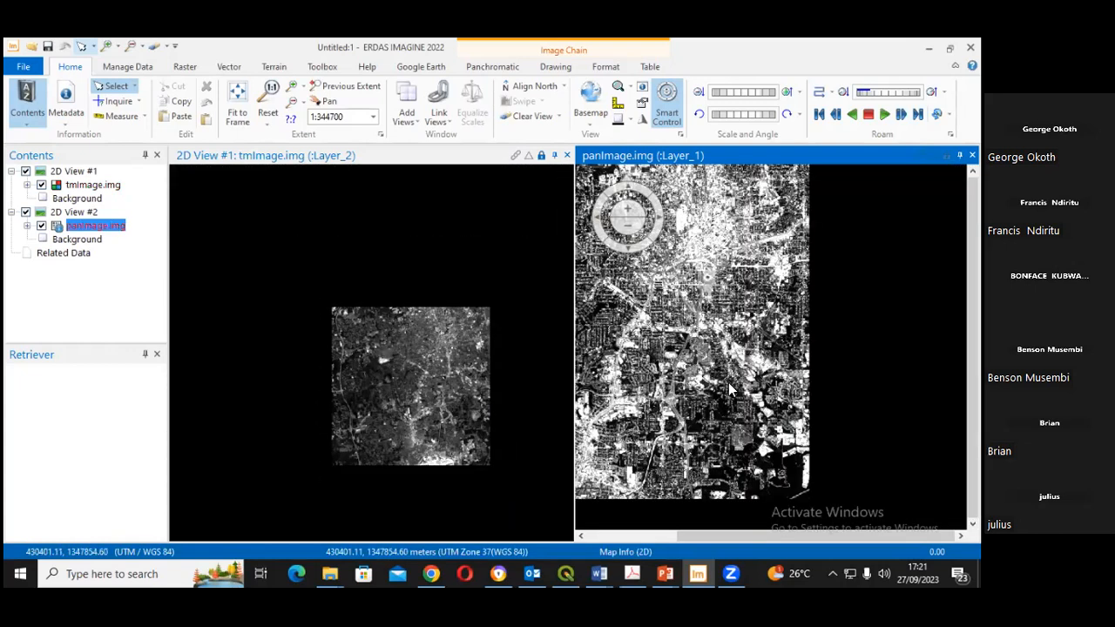
{"action": "scroll", "coordinate": [708, 323], "scroll_direction": "down", "scroll_amount": 3}
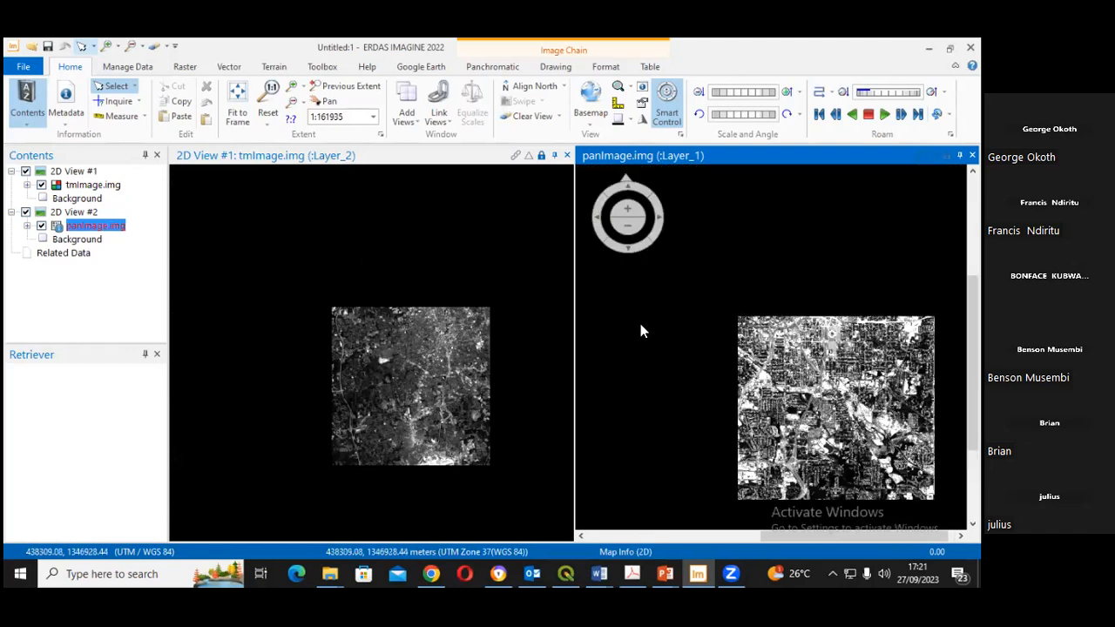
{"action": "scroll", "coordinate": [642, 330], "scroll_direction": "up", "scroll_amount": 3}
{"action": "scroll", "coordinate": [670, 357], "scroll_direction": "down", "scroll_amount": 2}
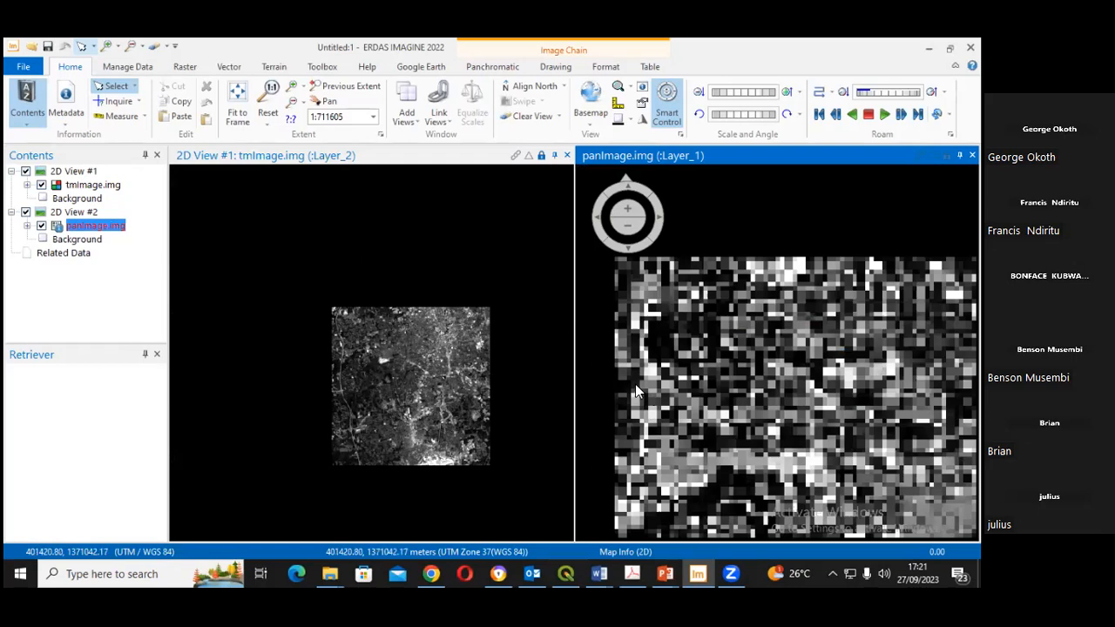
{"action": "scroll", "coordinate": [667, 380], "scroll_direction": "down", "scroll_amount": 3}
{"action": "scroll", "coordinate": [681, 386], "scroll_direction": "down", "scroll_amount": 2}
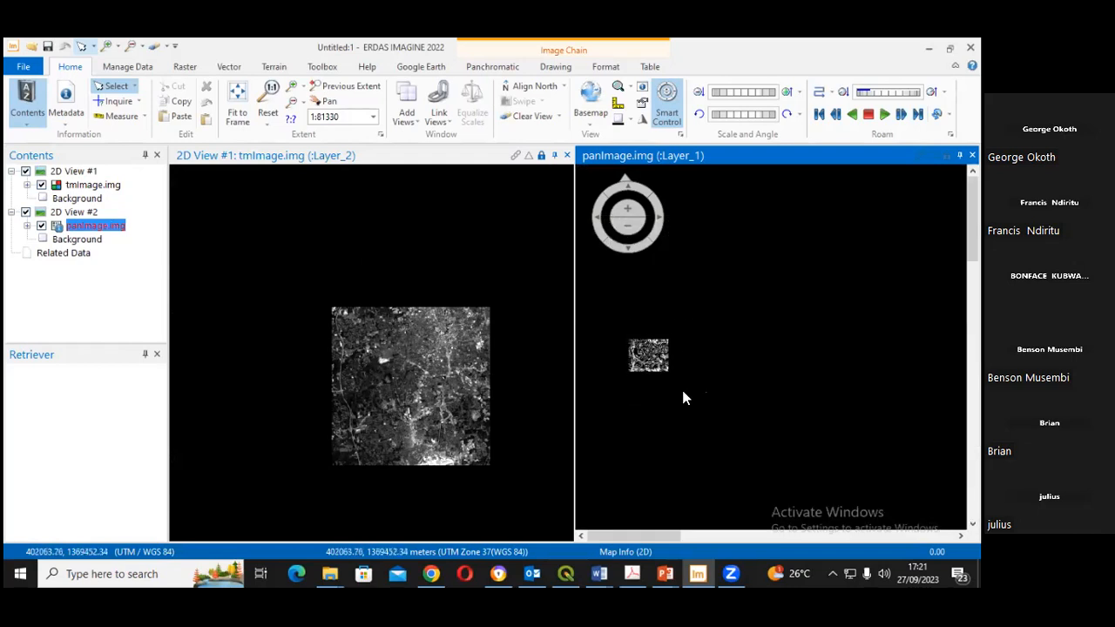
{"action": "scroll", "coordinate": [689, 386], "scroll_direction": "up", "scroll_amount": 5}
{"action": "scroll", "coordinate": [638, 319], "scroll_direction": "up", "scroll_amount": 2}
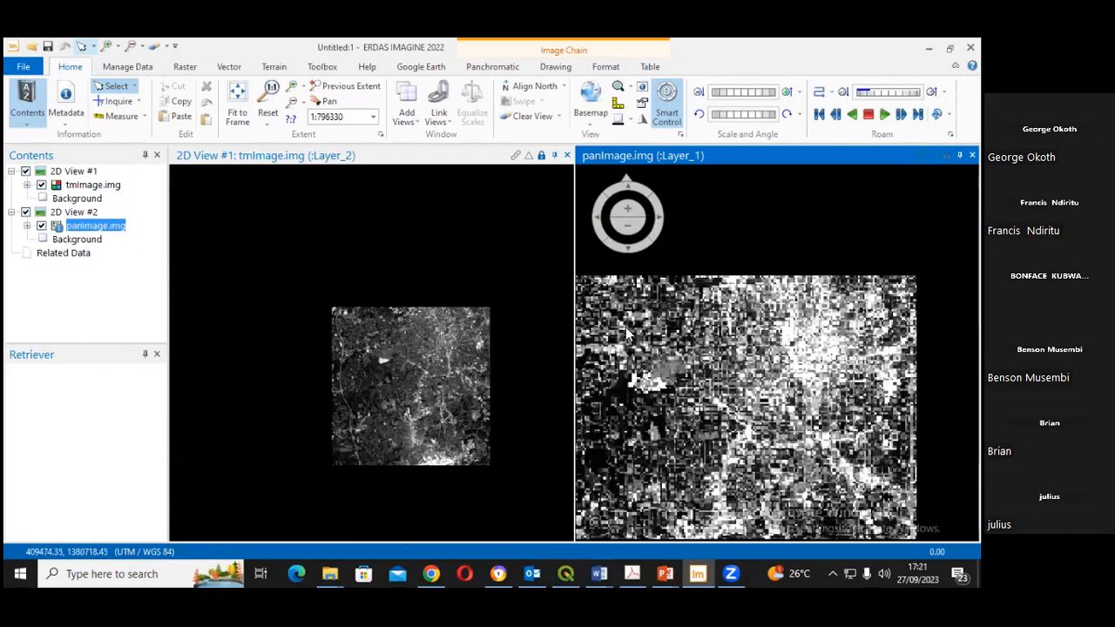
{"action": "scroll", "coordinate": [705, 401], "scroll_direction": "up", "scroll_amount": 2}
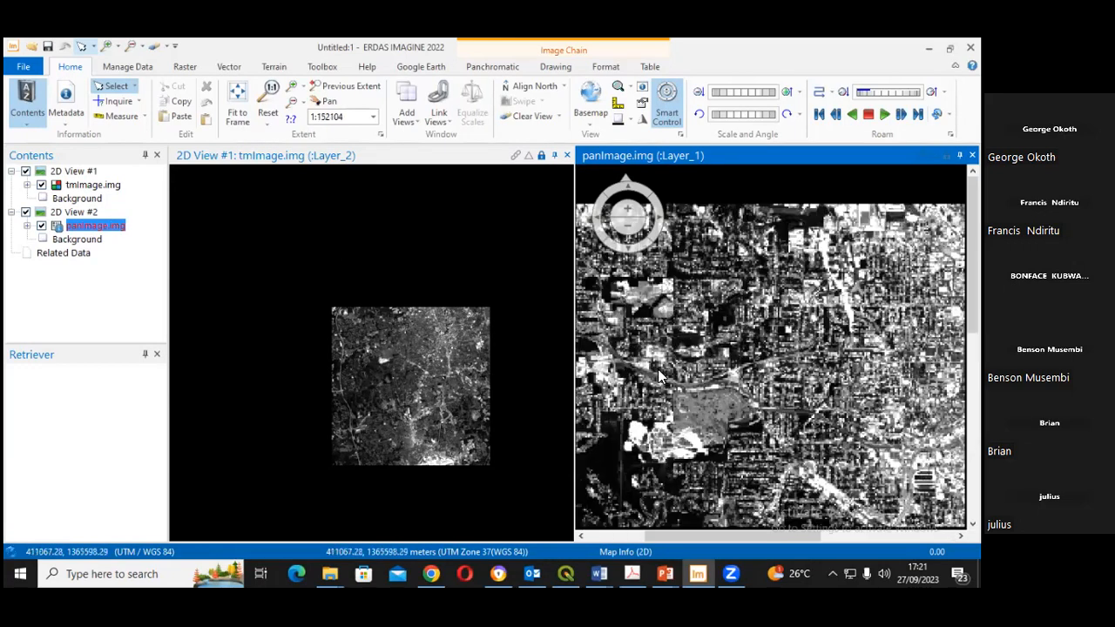
{"action": "scroll", "coordinate": [659, 371], "scroll_direction": "down", "scroll_amount": 4}
{"action": "scroll", "coordinate": [697, 423], "scroll_direction": "up", "scroll_amount": 3}
{"action": "scroll", "coordinate": [704, 427], "scroll_direction": "up", "scroll_amount": 4}
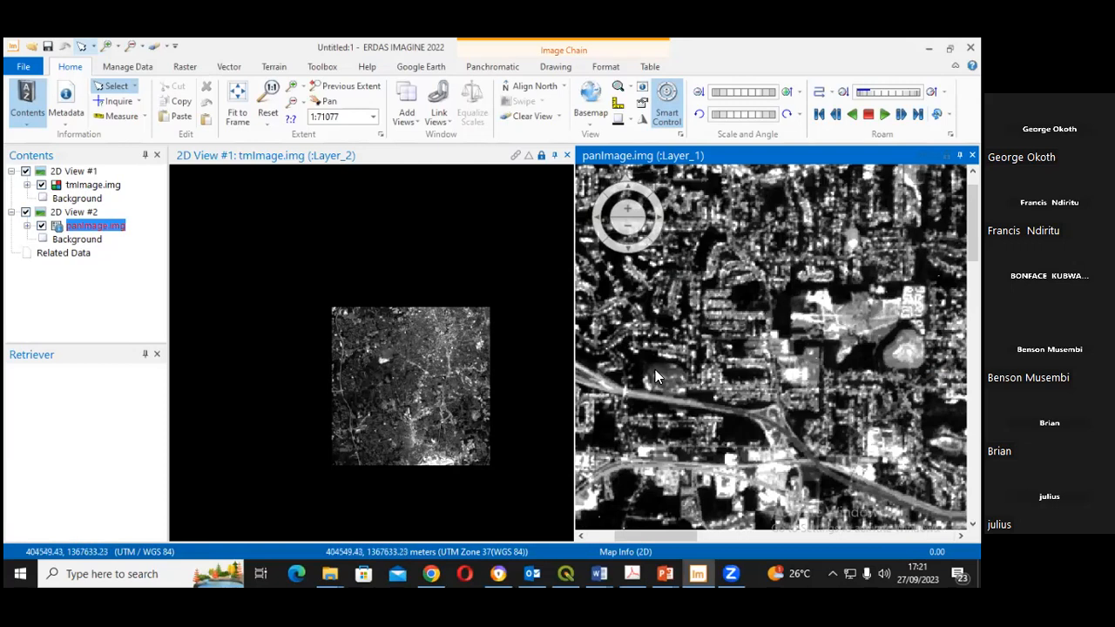
{"action": "scroll", "coordinate": [751, 399], "scroll_direction": "down", "scroll_amount": 4}
{"action": "scroll", "coordinate": [789, 425], "scroll_direction": "up", "scroll_amount": 2}
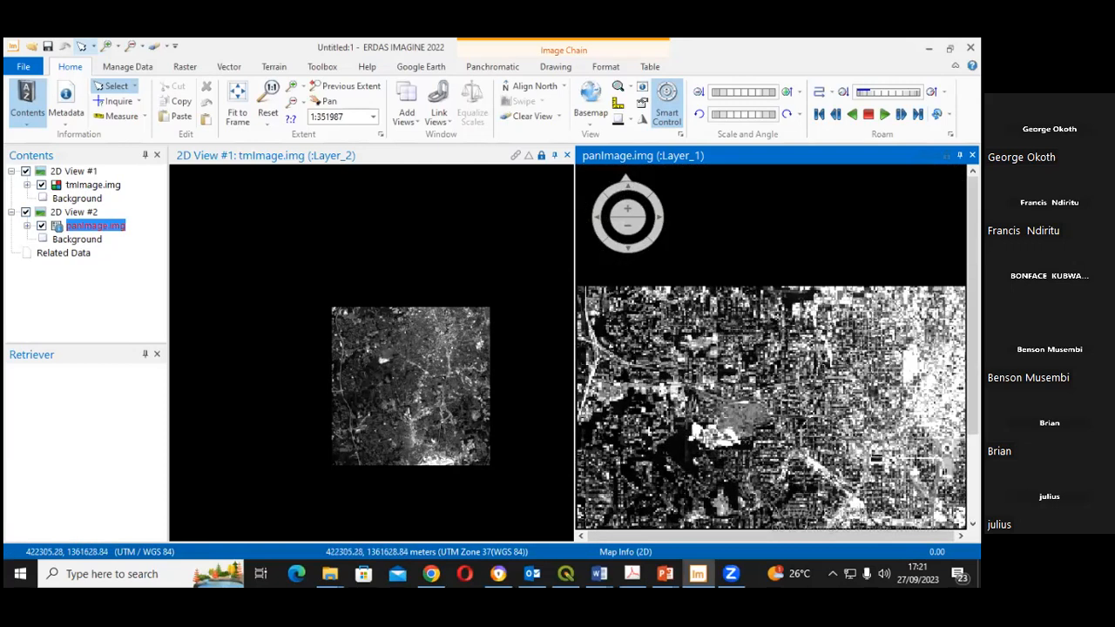
{"action": "scroll", "coordinate": [784, 396], "scroll_direction": "up", "scroll_amount": 3}
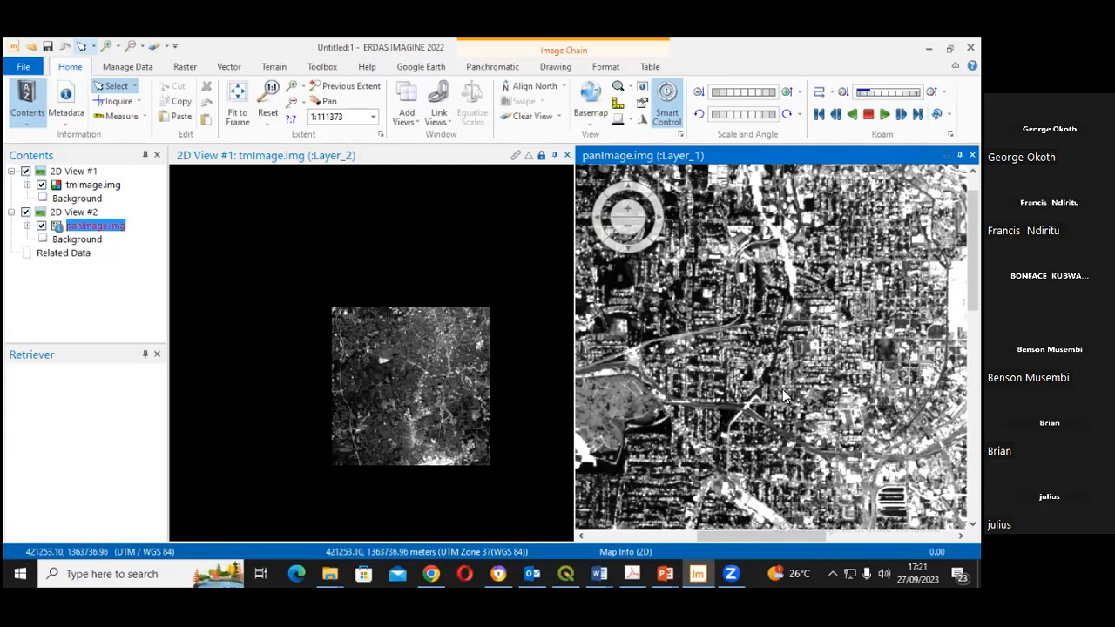
{"action": "scroll", "coordinate": [797, 458], "scroll_direction": "down", "scroll_amount": 2}
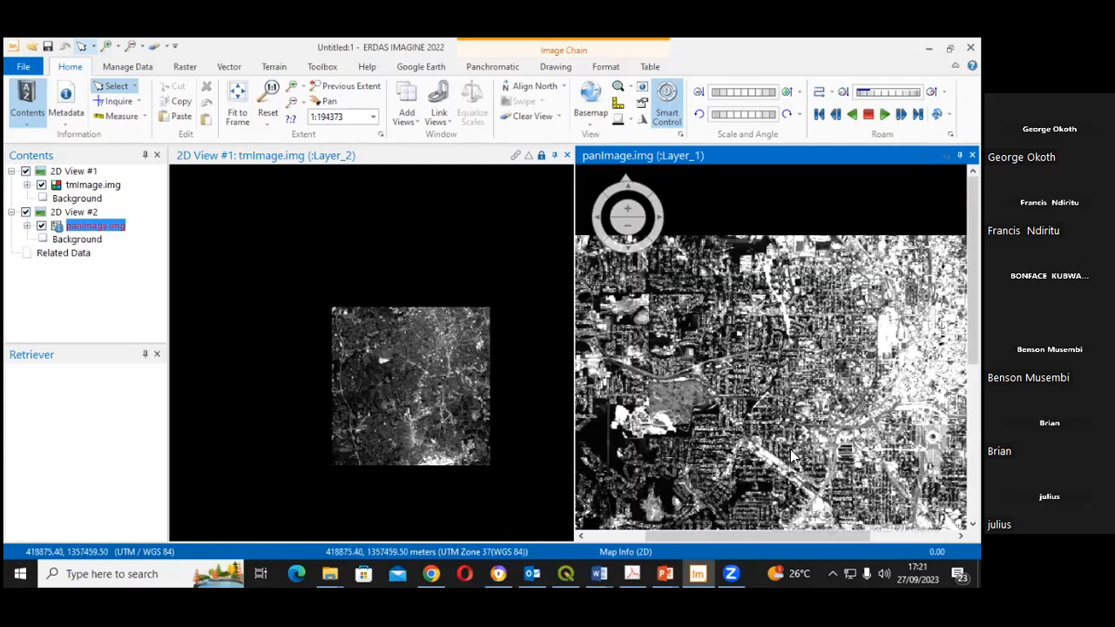
{"action": "scroll", "coordinate": [716, 433], "scroll_direction": "up", "scroll_amount": 4}
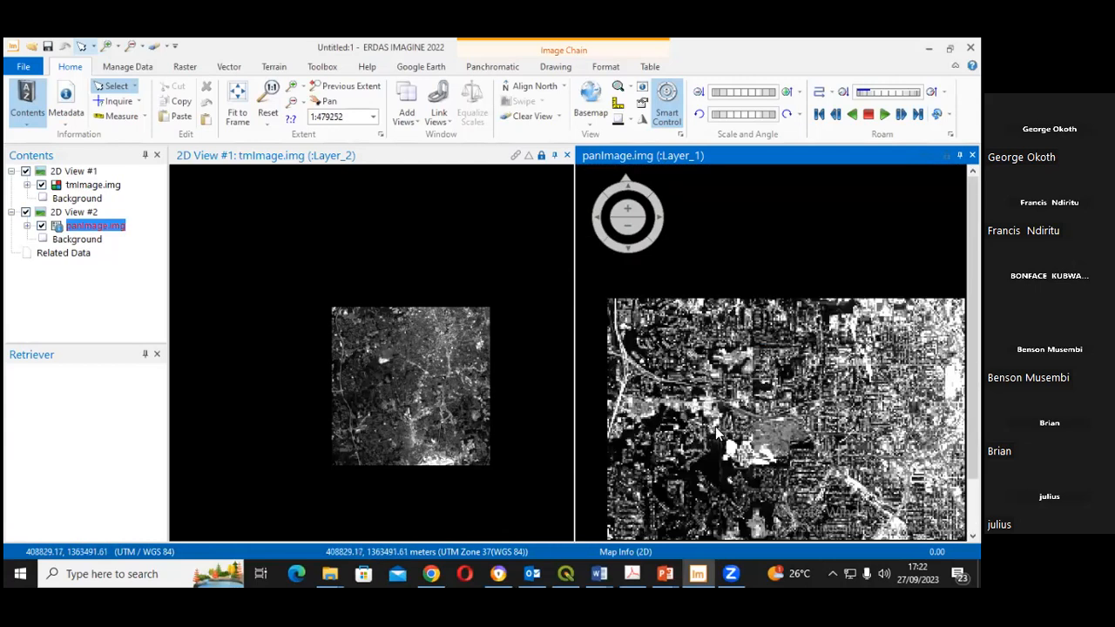
{"action": "scroll", "coordinate": [795, 453], "scroll_direction": "up", "scroll_amount": 1}
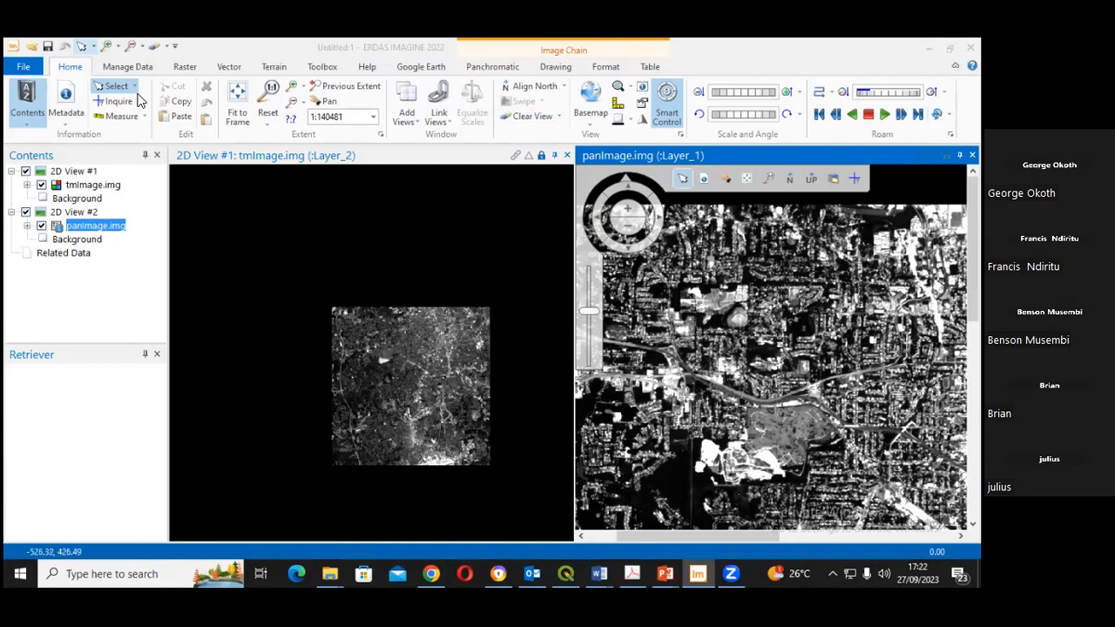
- Start control-point geometric correction of tmImage.img with the Polynomial geometric model
{"action": "left_click", "coordinate": [483, 76]}
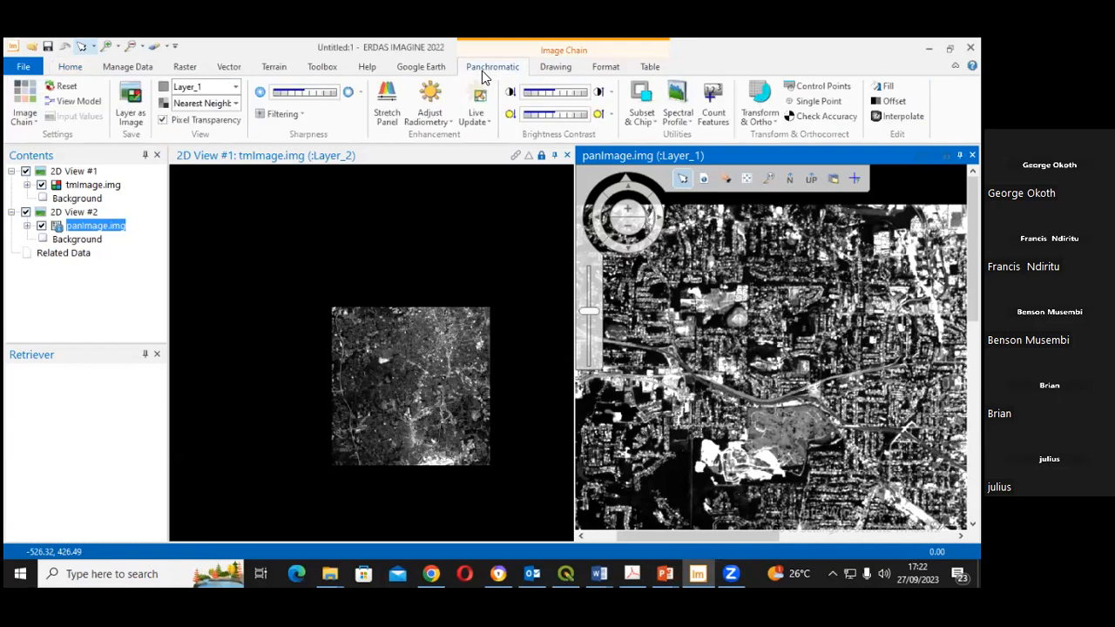
{"action": "left_click", "coordinate": [373, 157]}
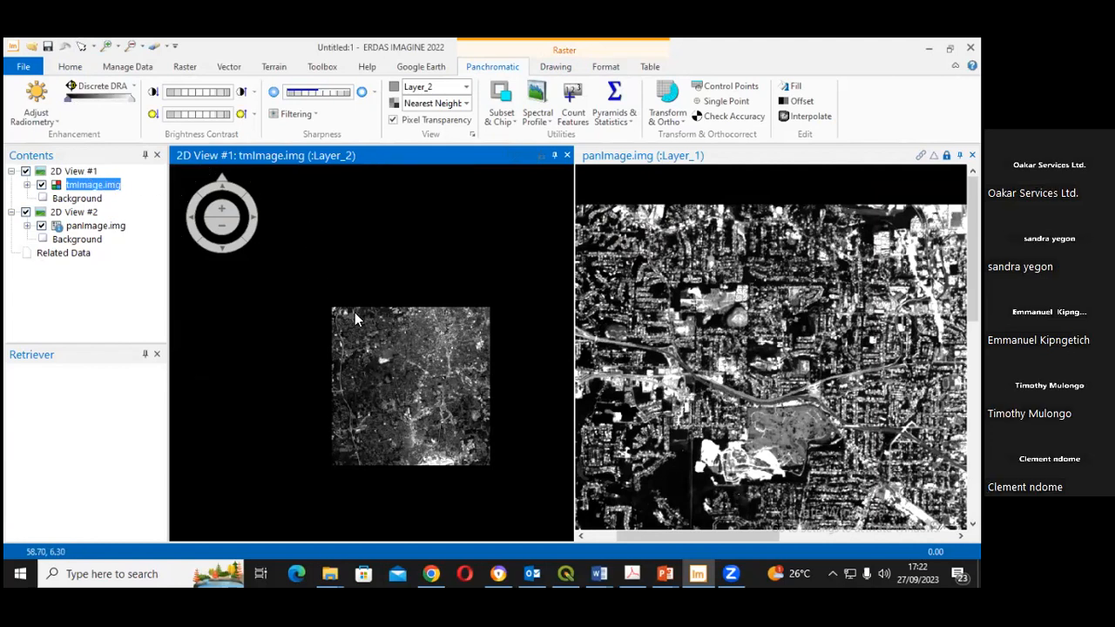
{"action": "scroll", "coordinate": [403, 384], "scroll_direction": "up", "scroll_amount": 1}
{"action": "scroll", "coordinate": [403, 377], "scroll_direction": "up", "scroll_amount": 4}
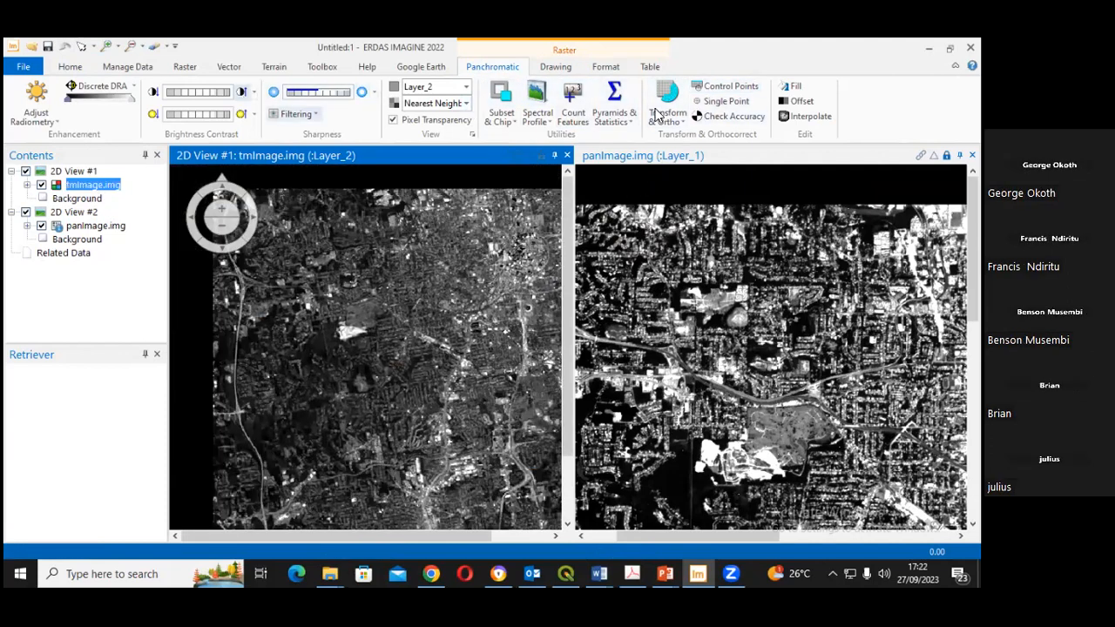
{"action": "left_click", "coordinate": [721, 90]}
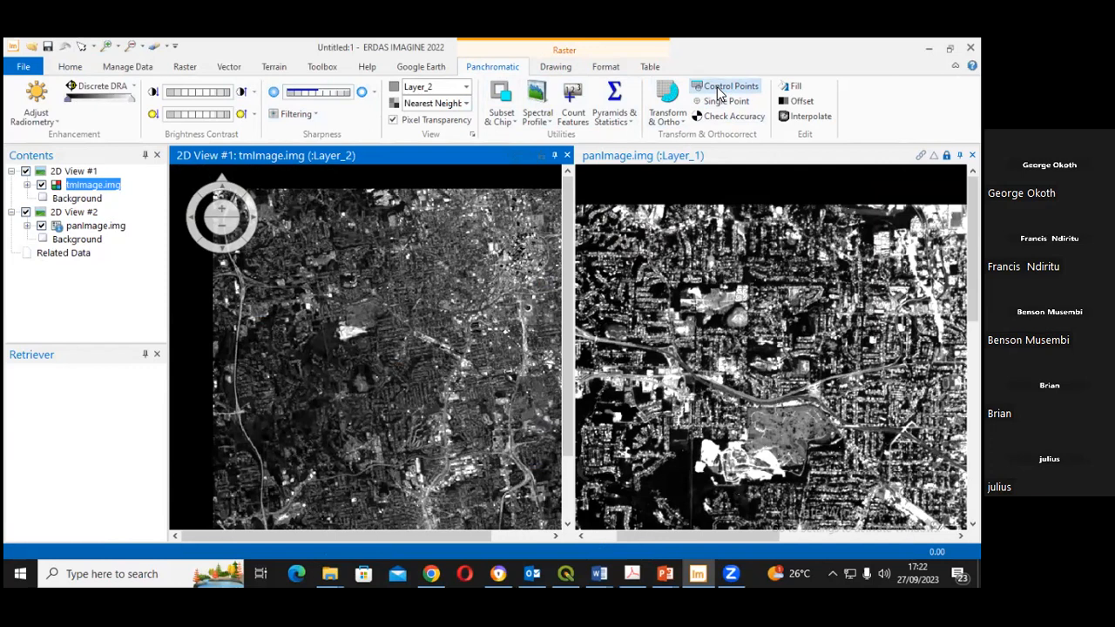
{"action": "left_click_drag", "start_coordinate": [427, 218], "coordinate": [428, 201]}
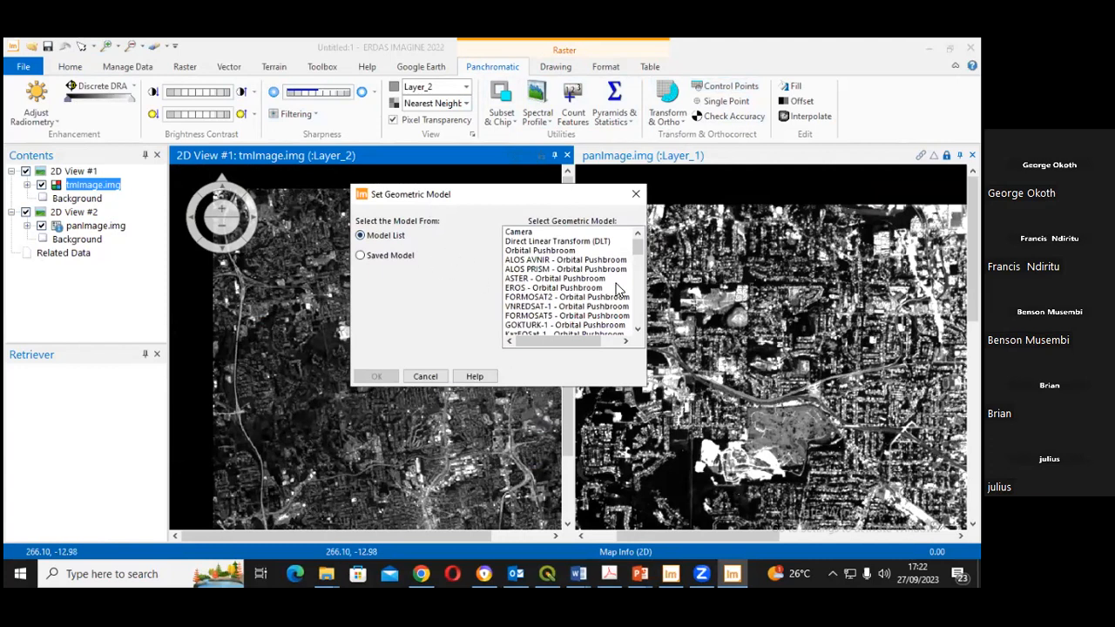
{"action": "scroll", "coordinate": [575, 287], "scroll_direction": "down", "scroll_amount": 8}
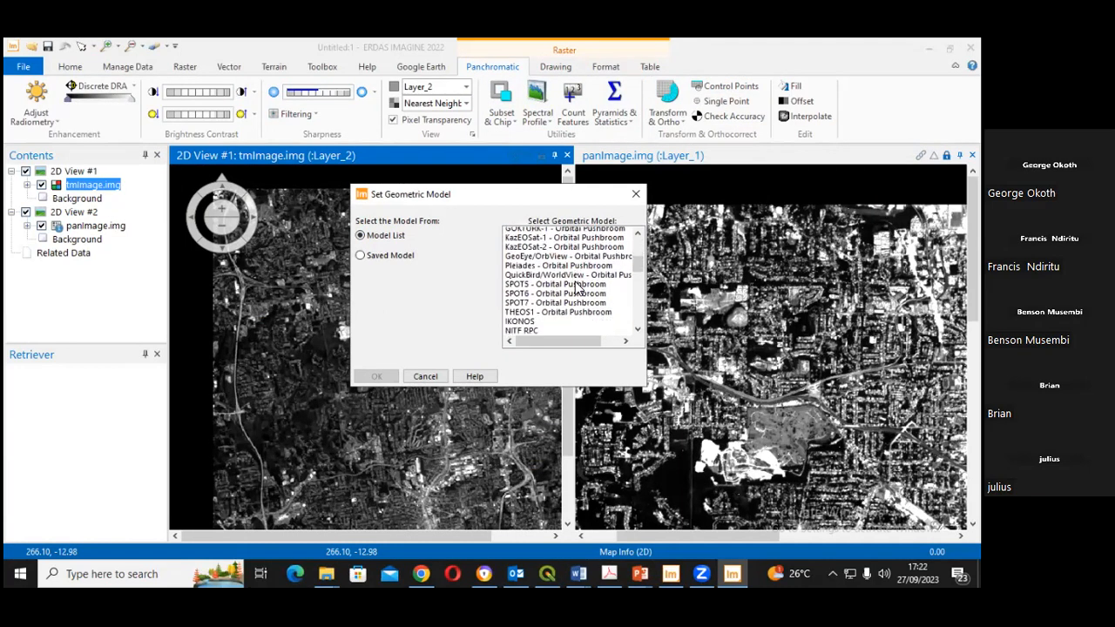
{"action": "scroll", "coordinate": [575, 287], "scroll_direction": "down", "scroll_amount": 3}
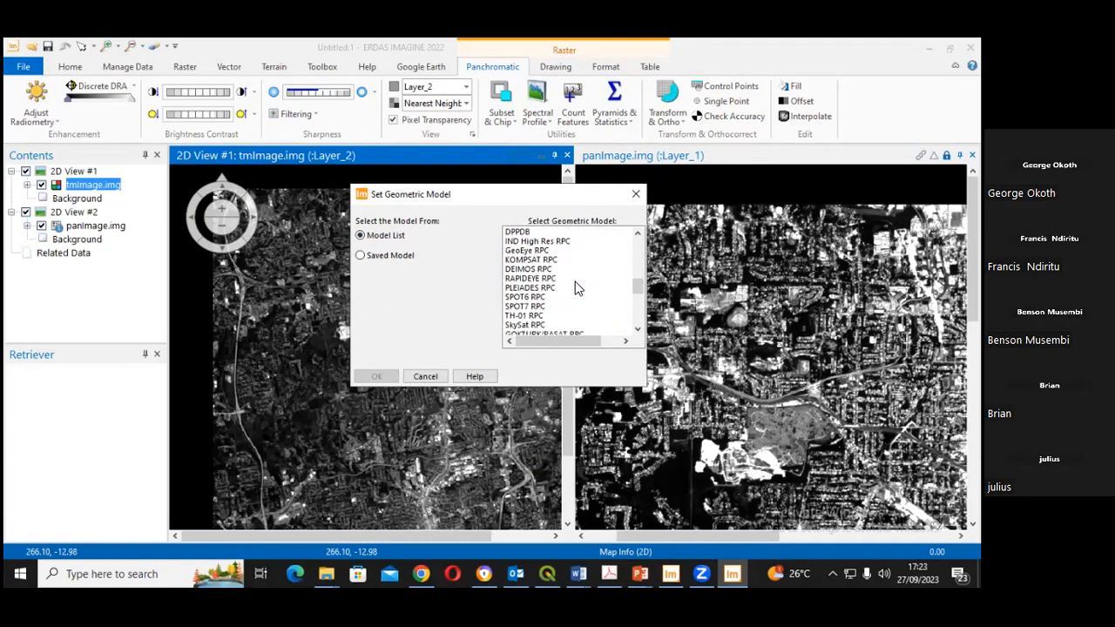
{"action": "scroll", "coordinate": [575, 288], "scroll_direction": "down", "scroll_amount": 5}
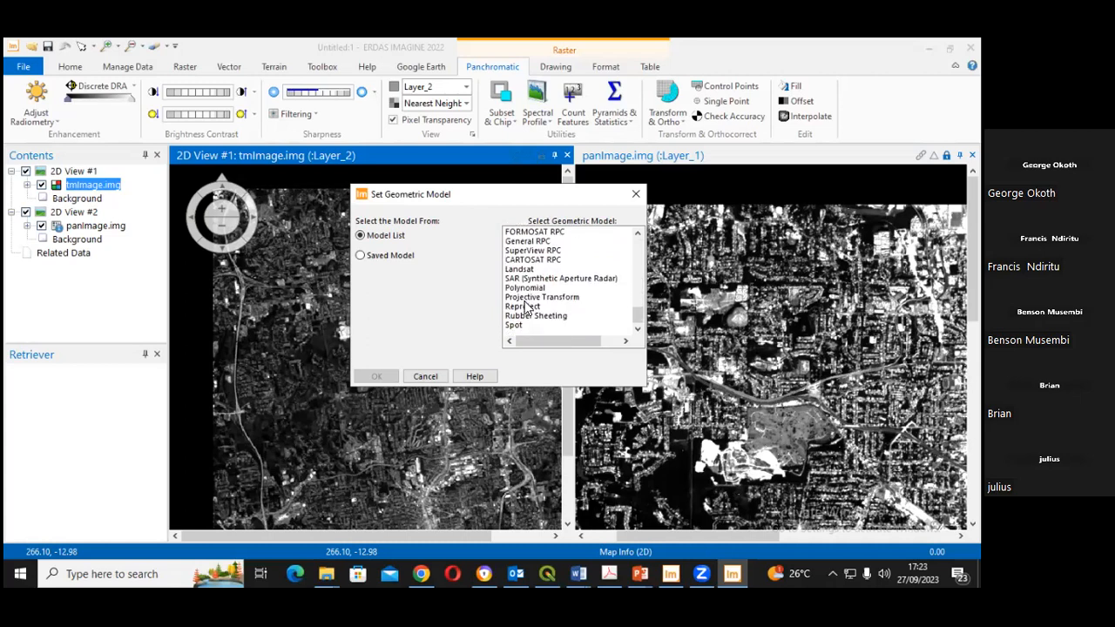
{"action": "left_click", "coordinate": [524, 289]}
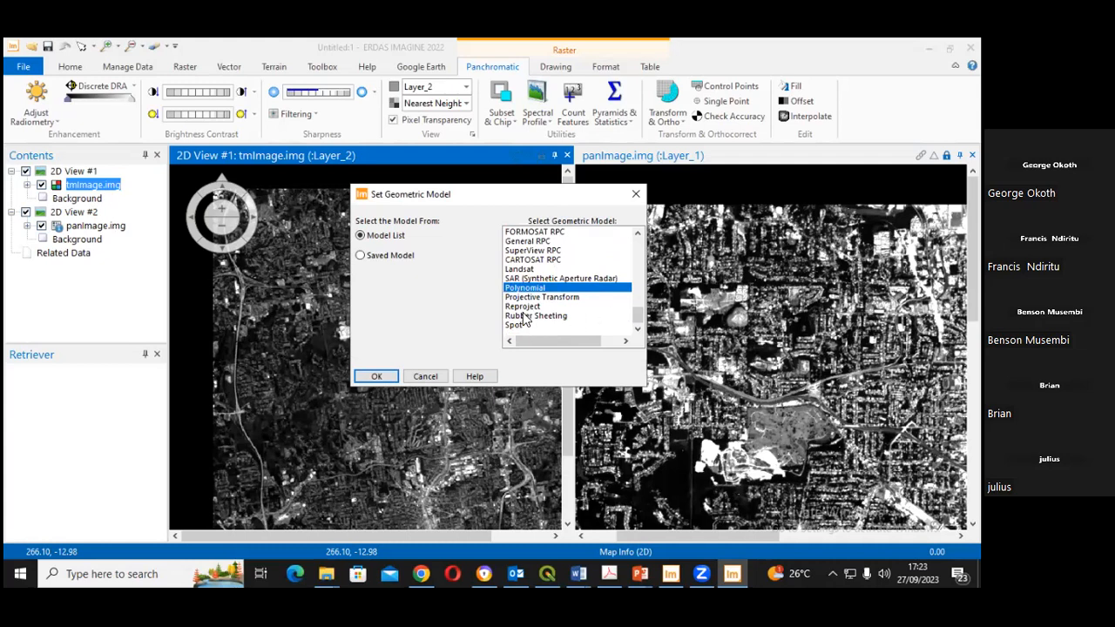
{"action": "left_click", "coordinate": [377, 378]}
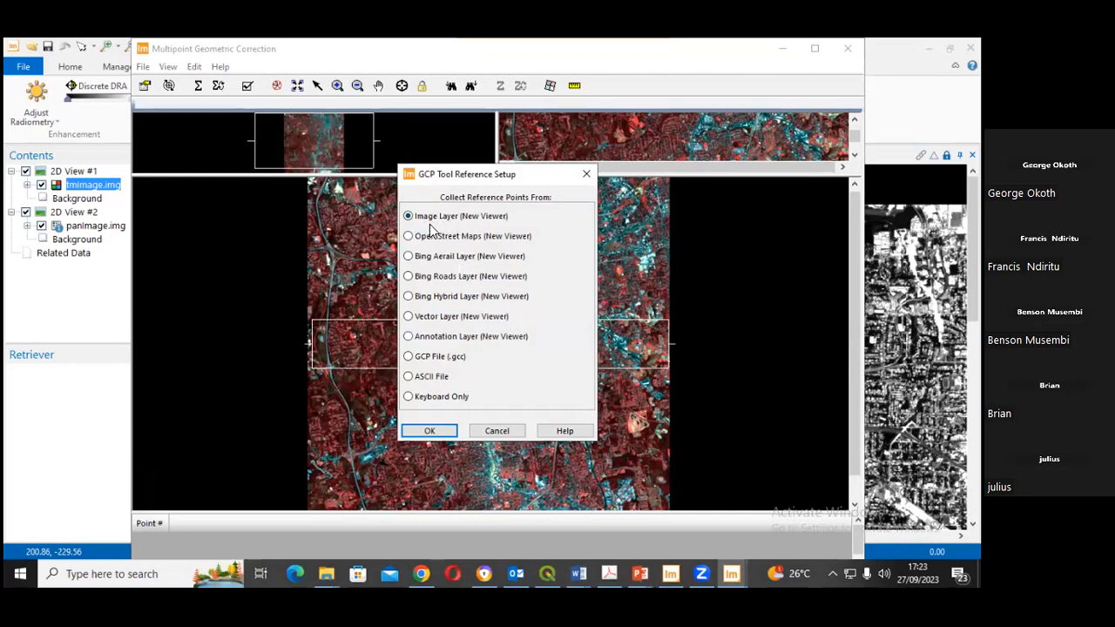
- Use panImage.img as the reference image layer with its existing map information, close the polynomial properties and maximize the correction window
{"action": "left_click", "coordinate": [430, 430]}
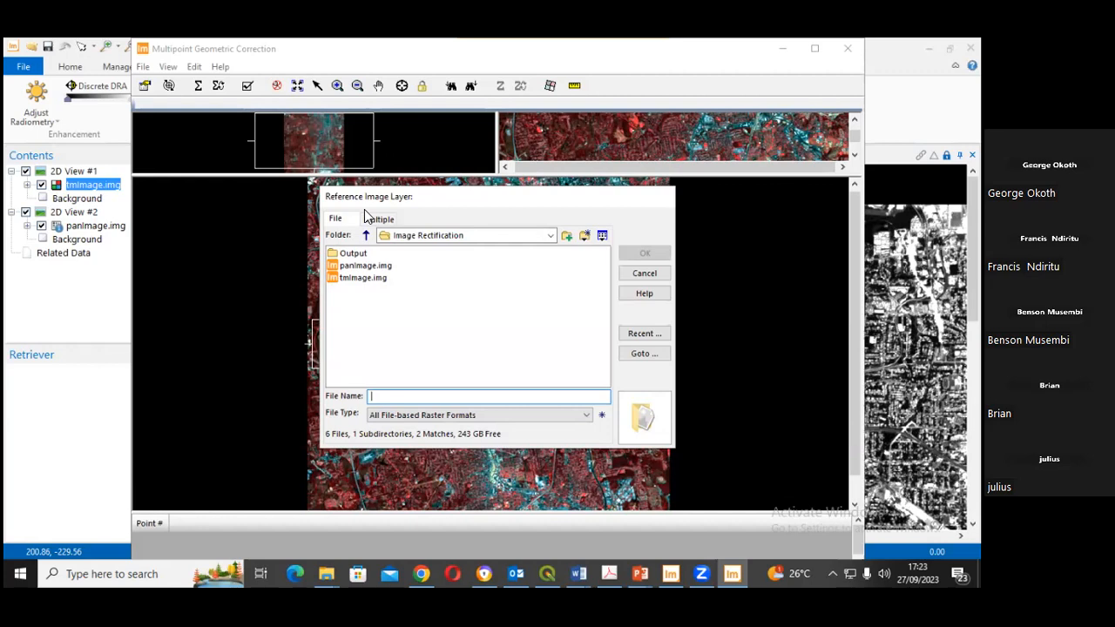
{"action": "left_click", "coordinate": [355, 266]}
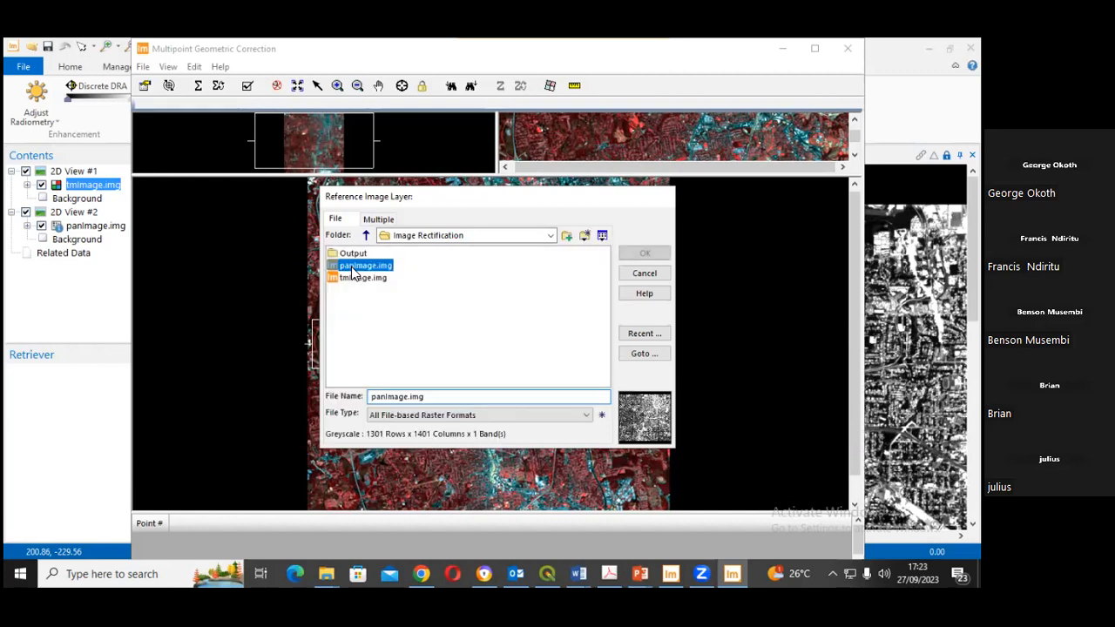
{"action": "left_click", "coordinate": [640, 255]}
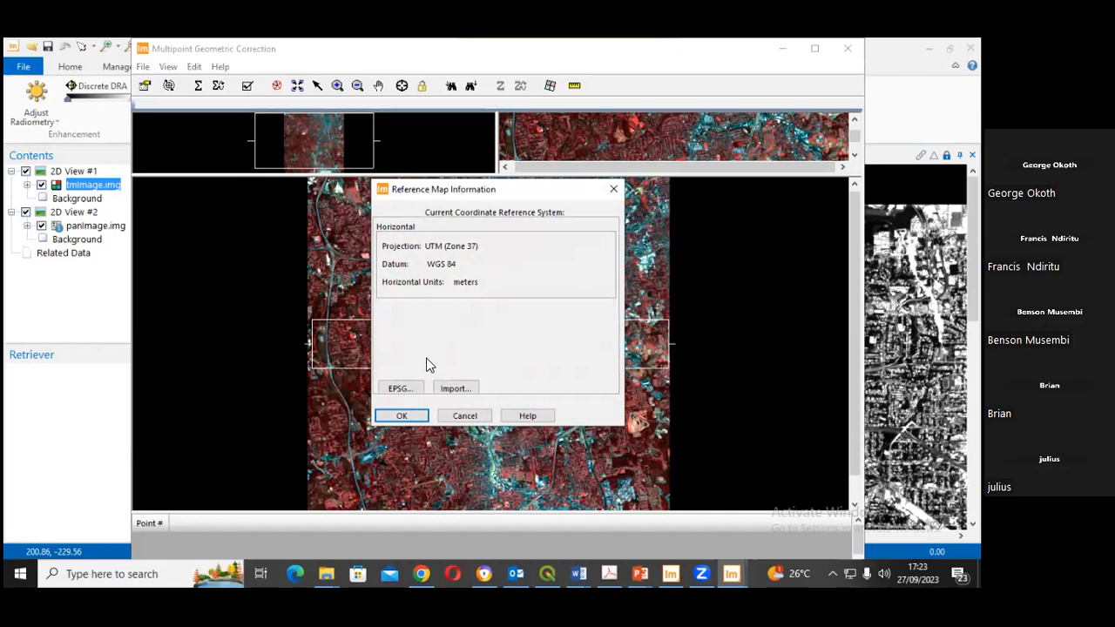
{"action": "left_click", "coordinate": [411, 416]}
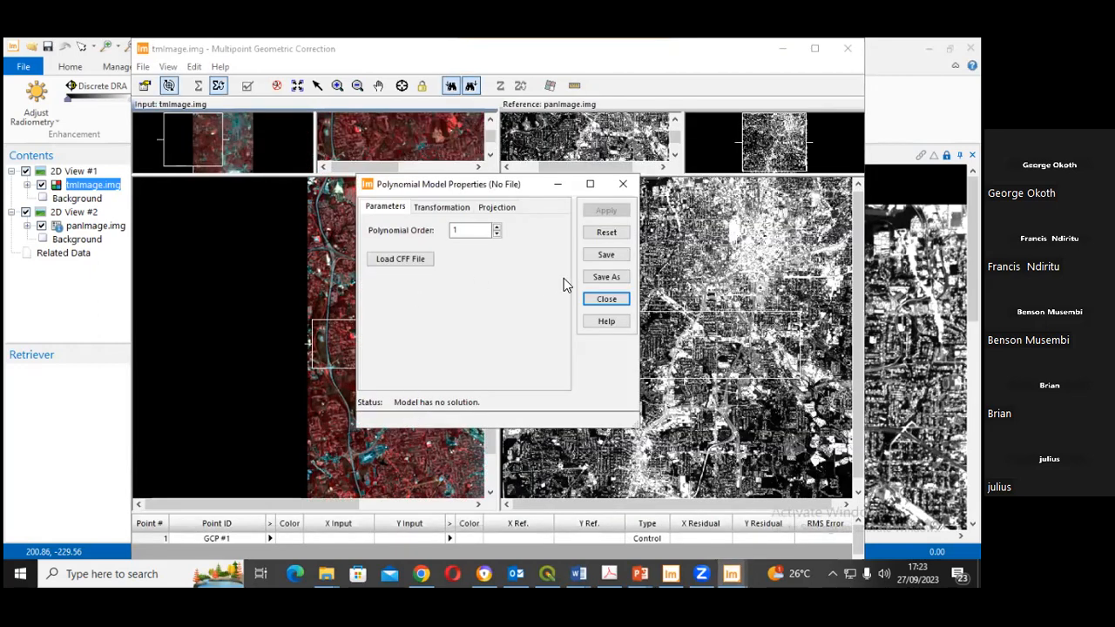
{"action": "left_click", "coordinate": [605, 301]}
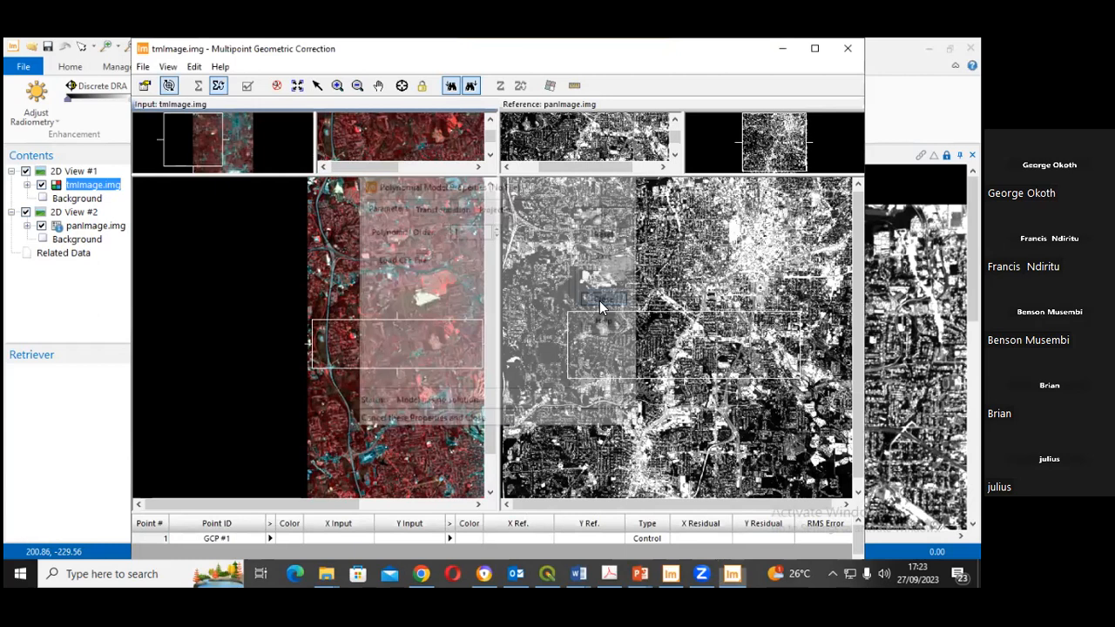
{"action": "left_click", "coordinate": [814, 48]}
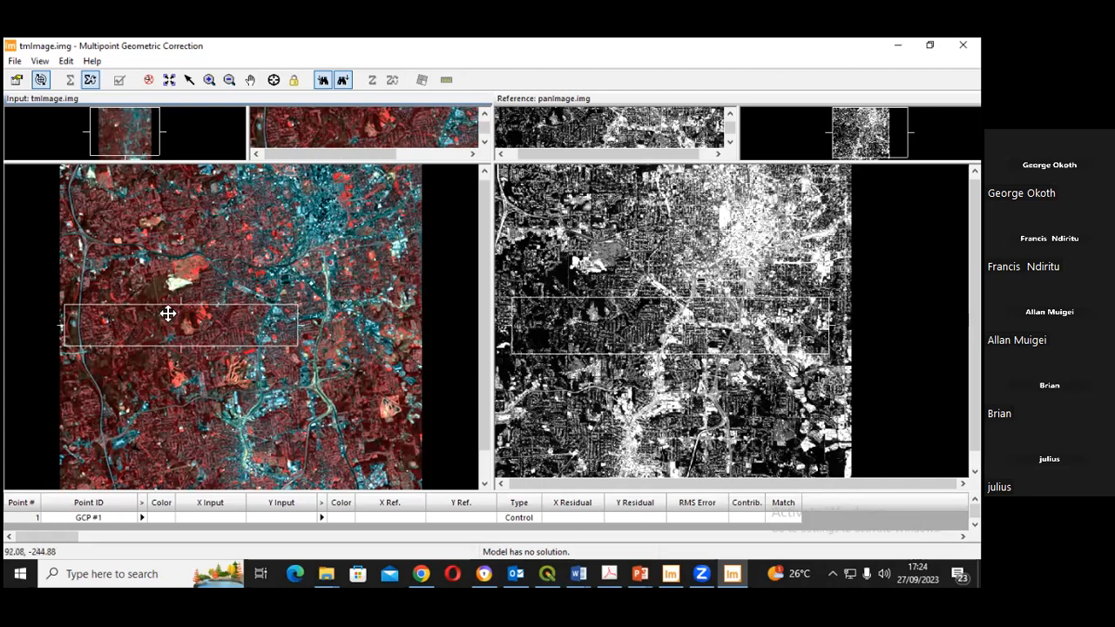
- Place GCP #1 on the highway crossing near the upper-left edge of tmImage.img, at about X 32.9, Y -105.0
{"action": "scroll", "coordinate": [165, 314], "scroll_direction": "down", "scroll_amount": 2}
{"action": "scroll", "coordinate": [142, 281], "scroll_direction": "up", "scroll_amount": 2}
{"action": "scroll", "coordinate": [183, 223], "scroll_direction": "up", "scroll_amount": 2}
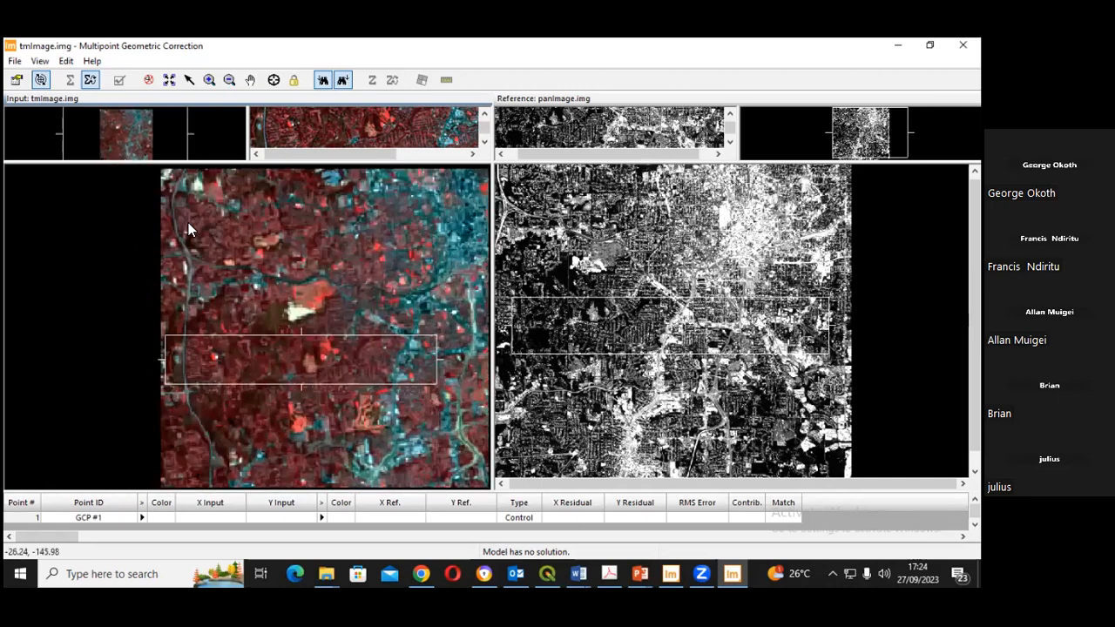
{"action": "scroll", "coordinate": [200, 266], "scroll_direction": "up", "scroll_amount": 1}
{"action": "scroll", "coordinate": [209, 278], "scroll_direction": "up", "scroll_amount": 4}
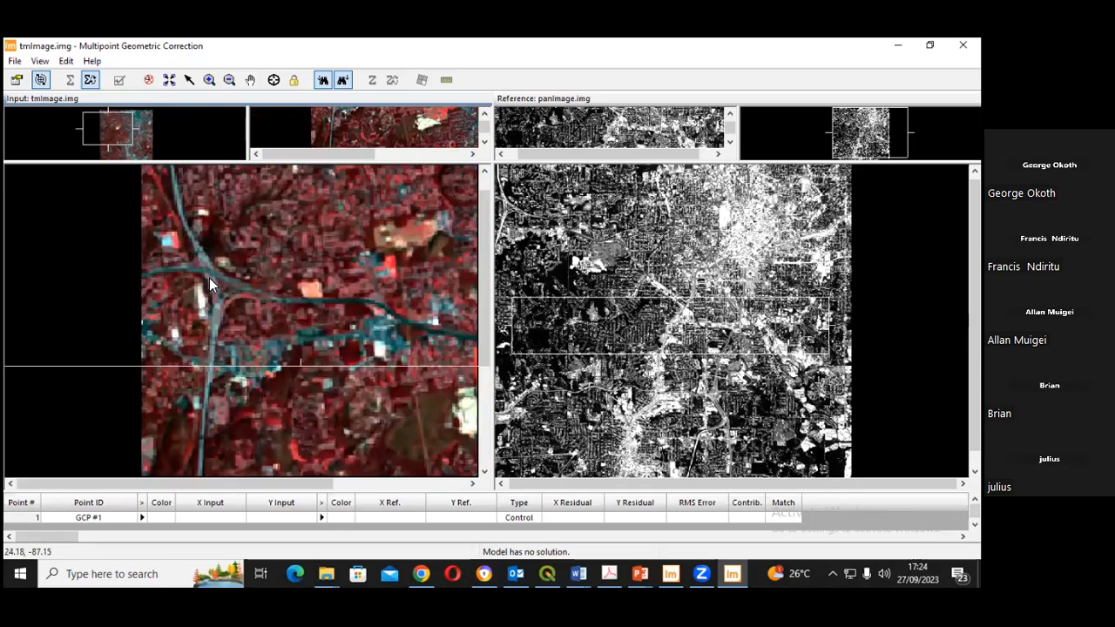
{"action": "scroll", "coordinate": [198, 278], "scroll_direction": "up", "scroll_amount": 5}
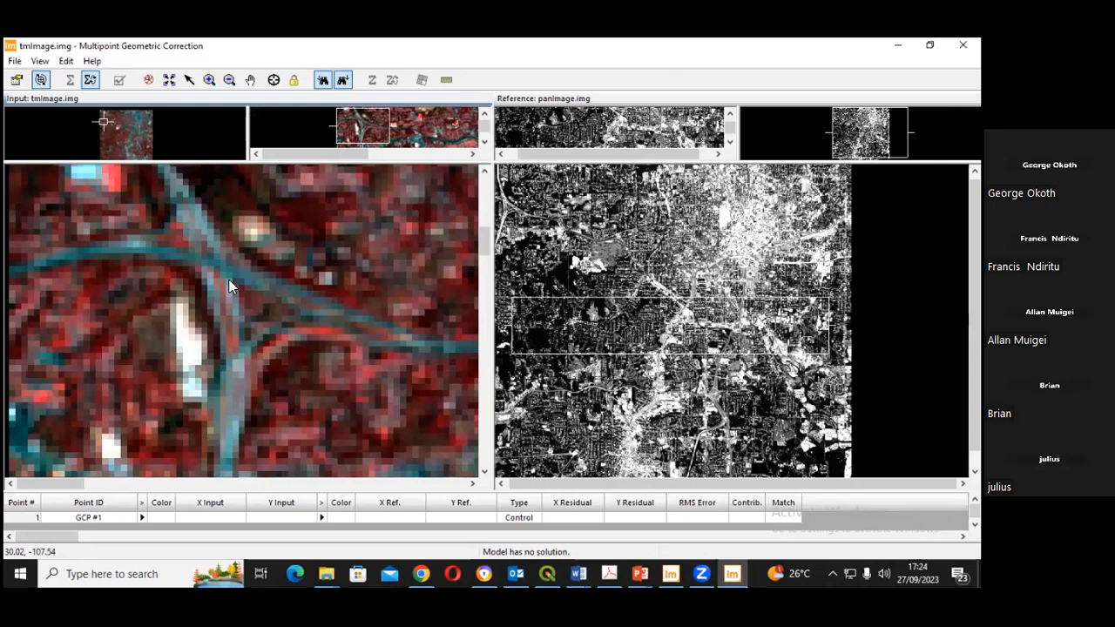
{"action": "scroll", "coordinate": [221, 282], "scroll_direction": "up", "scroll_amount": 2}
{"action": "scroll", "coordinate": [232, 278], "scroll_direction": "down", "scroll_amount": 3}
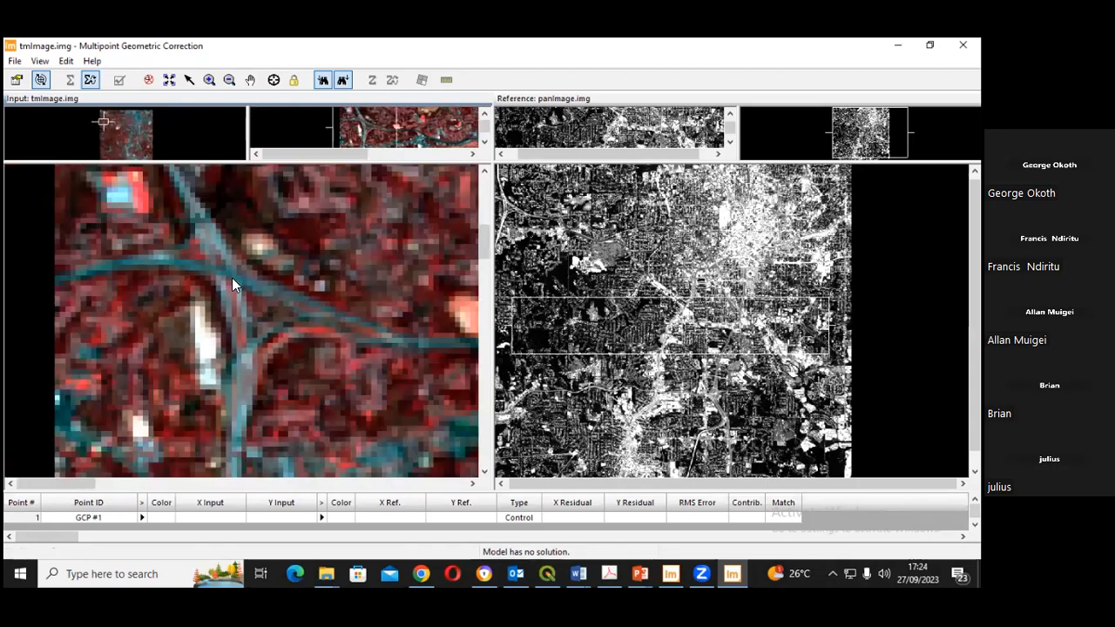
{"action": "scroll", "coordinate": [235, 280], "scroll_direction": "up", "scroll_amount": 1}
{"action": "scroll", "coordinate": [233, 278], "scroll_direction": "up", "scroll_amount": 2}
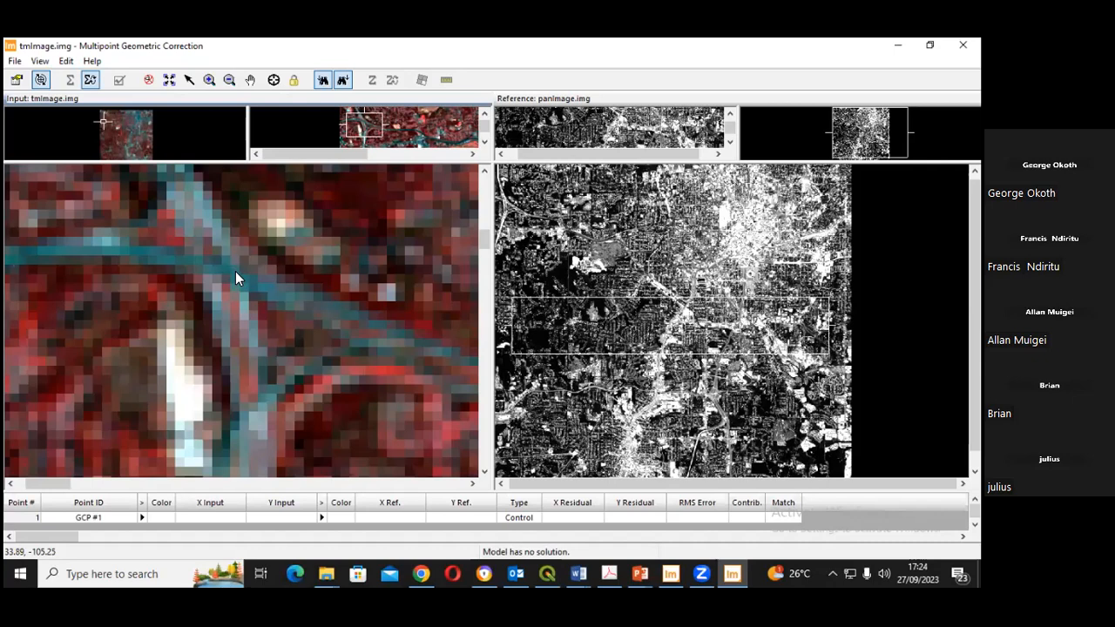
{"action": "scroll", "coordinate": [234, 278], "scroll_direction": "up", "scroll_amount": 1}
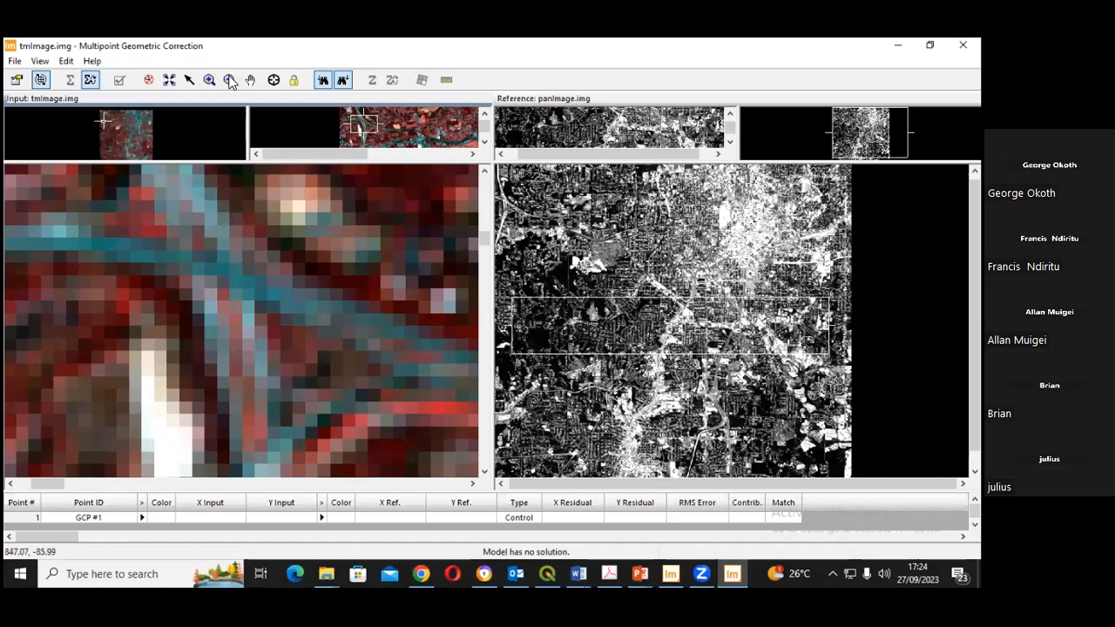
{"action": "left_click", "coordinate": [273, 80]}
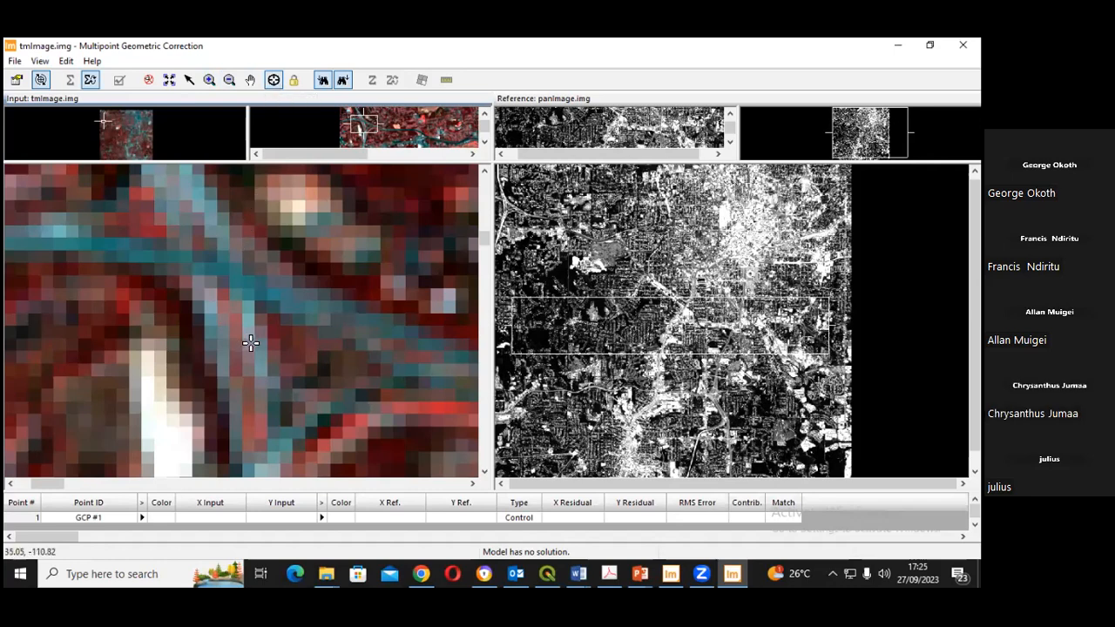
{"action": "left_click", "coordinate": [222, 269]}
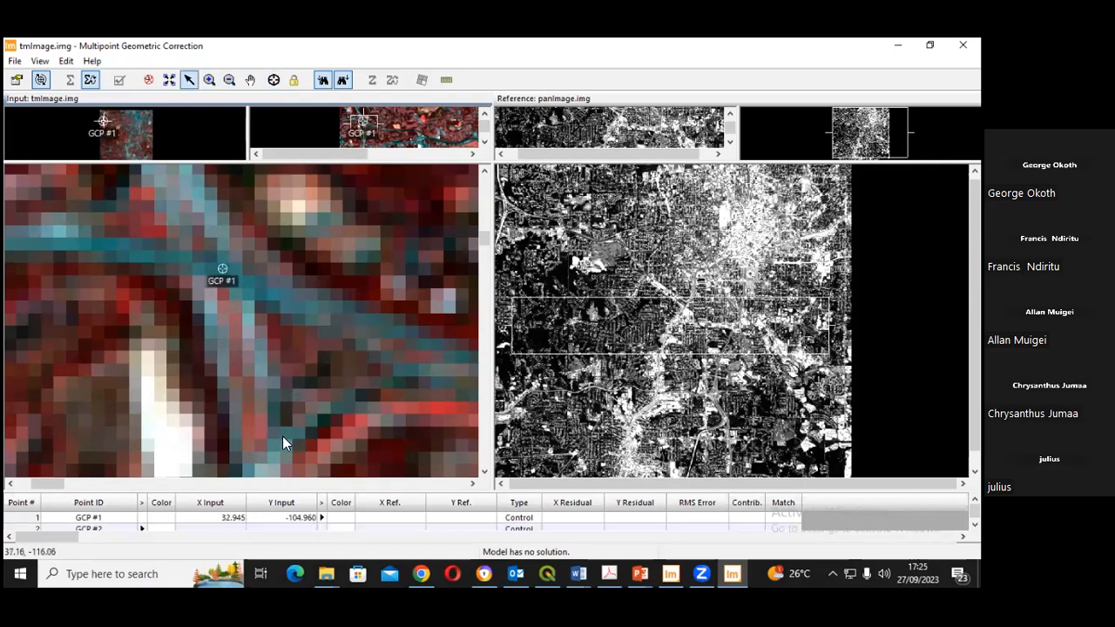
- Place GCP #1's reference point on the matching highway crossing in panImage.img at about X 400880, Y 1369547, and enlarge the point table
{"action": "scroll", "coordinate": [614, 285], "scroll_direction": "down", "scroll_amount": 1}
{"action": "scroll", "coordinate": [612, 278], "scroll_direction": "down", "scroll_amount": 4}
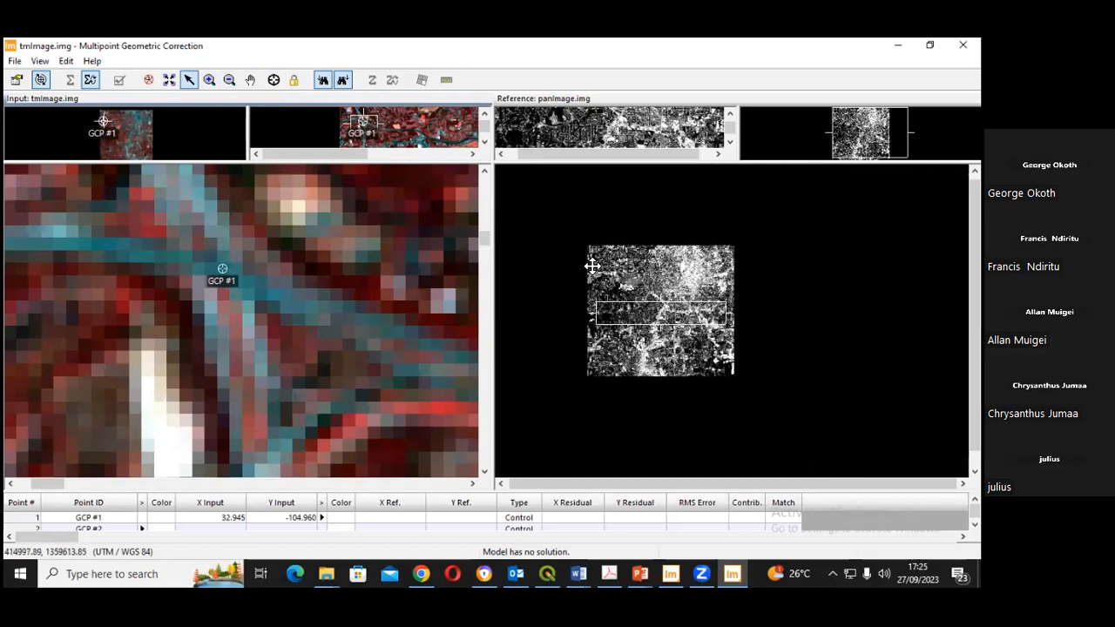
{"action": "scroll", "coordinate": [592, 272], "scroll_direction": "up", "scroll_amount": 5}
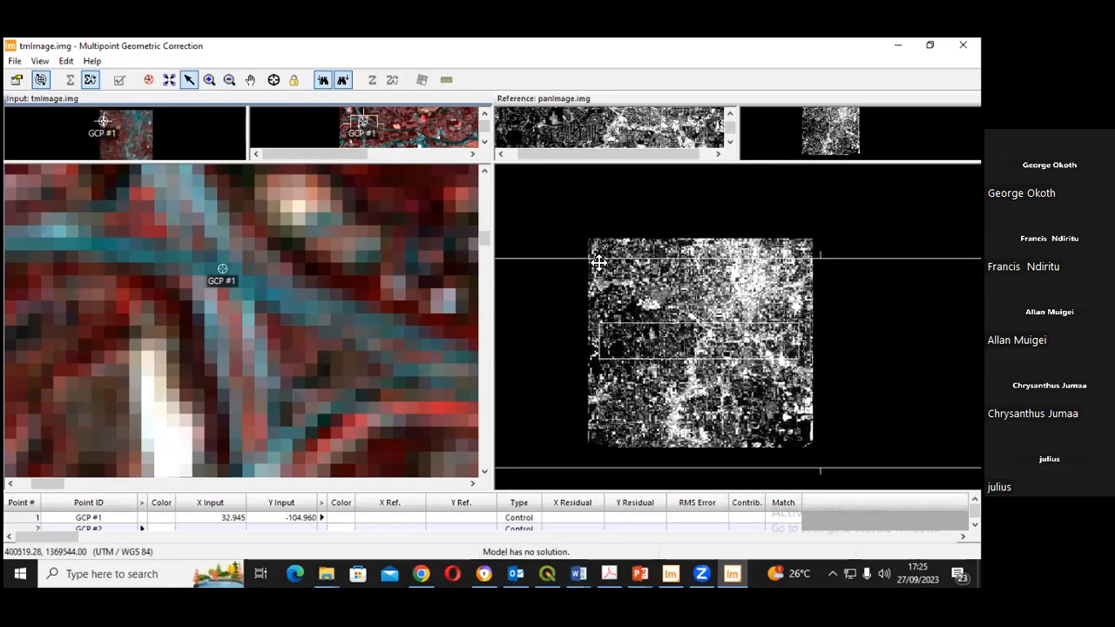
{"action": "scroll", "coordinate": [609, 278], "scroll_direction": "up", "scroll_amount": 2}
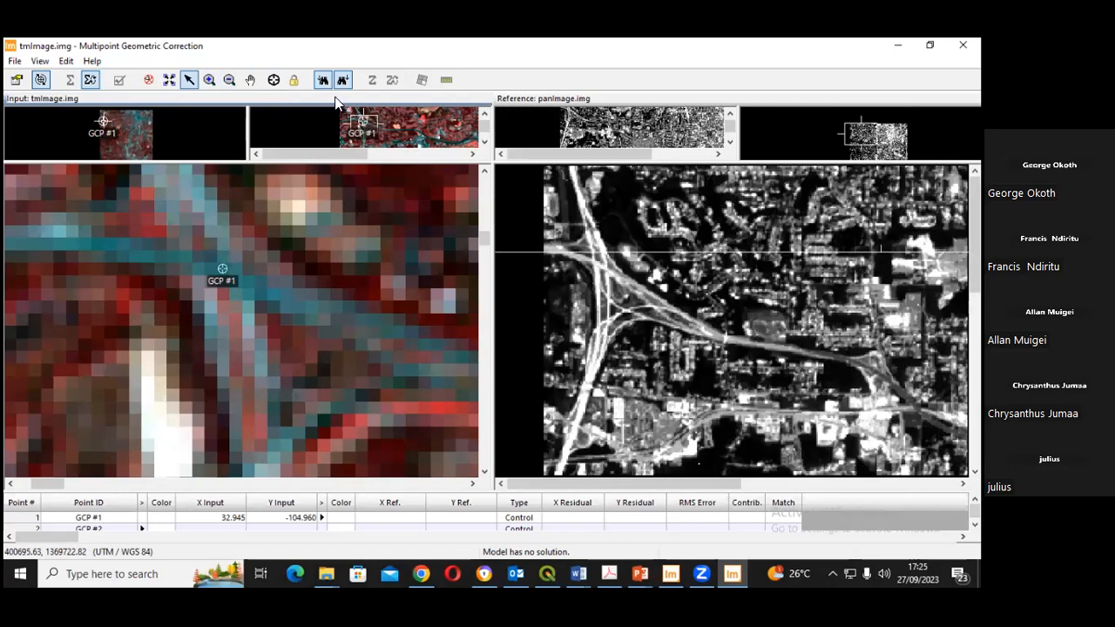
{"action": "left_click", "coordinate": [274, 81]}
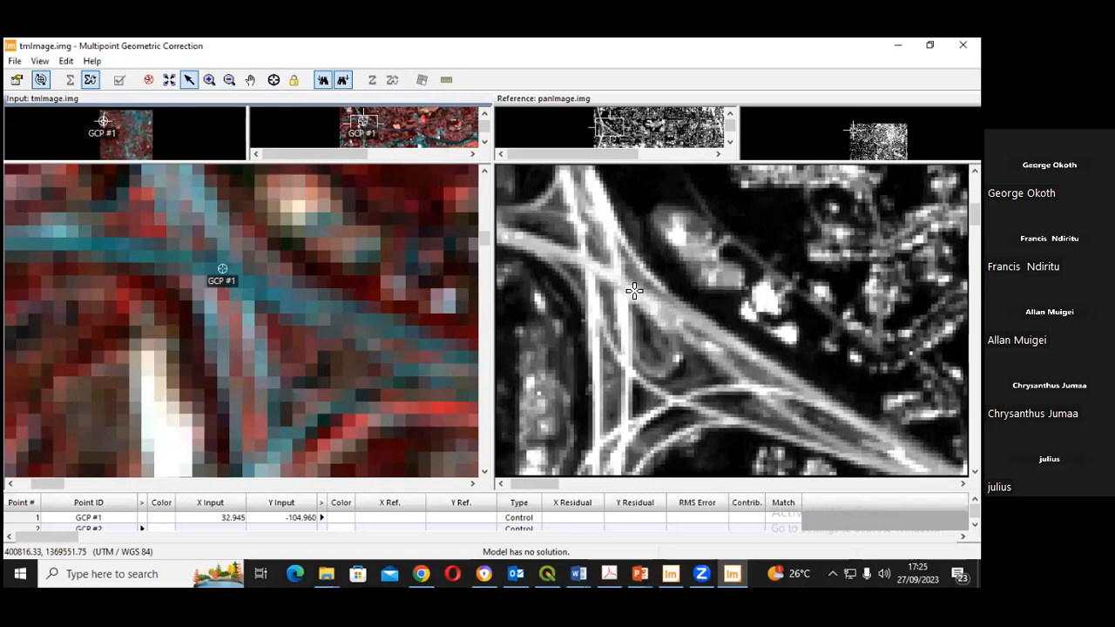
{"action": "scroll", "coordinate": [629, 281], "scroll_direction": "up", "scroll_amount": 3}
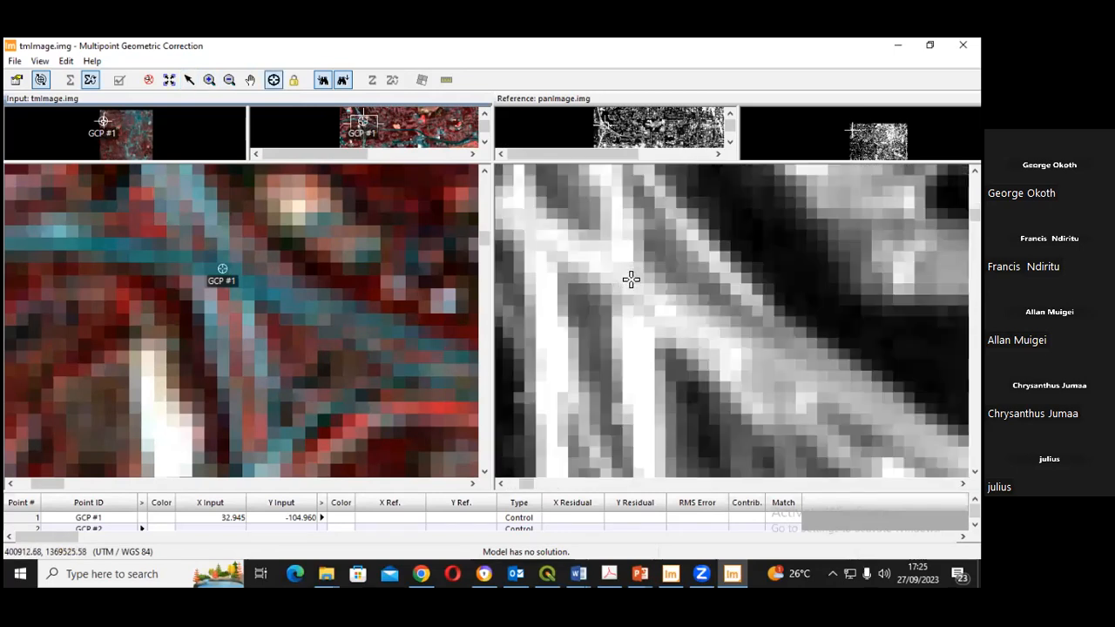
{"action": "left_click", "coordinate": [633, 332]}
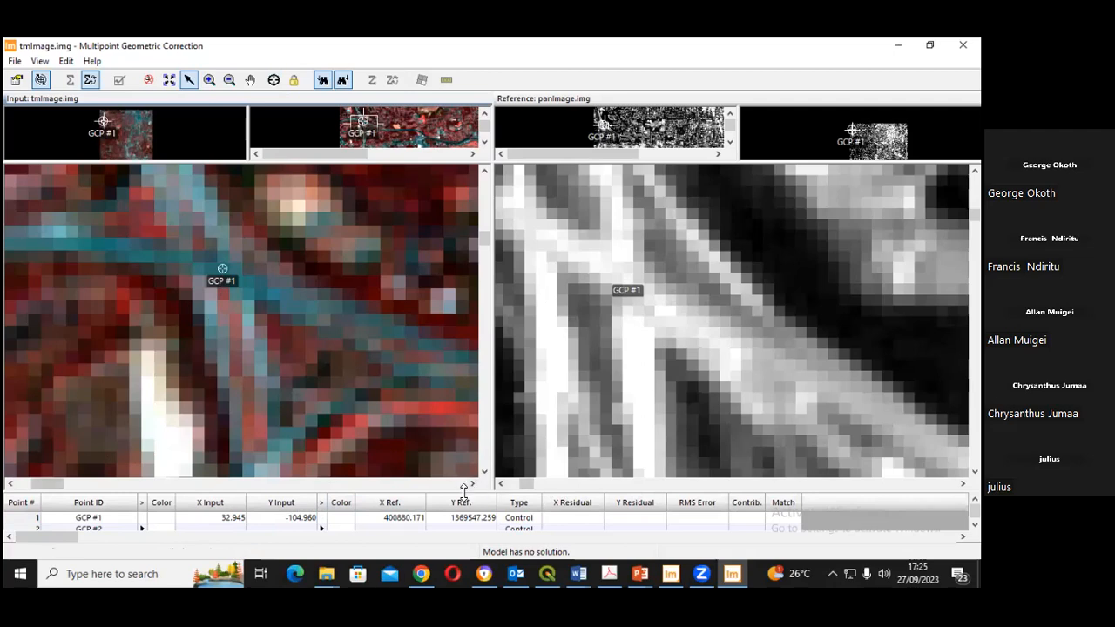
{"action": "left_click_drag", "start_coordinate": [474, 433], "coordinate": [474, 435]}
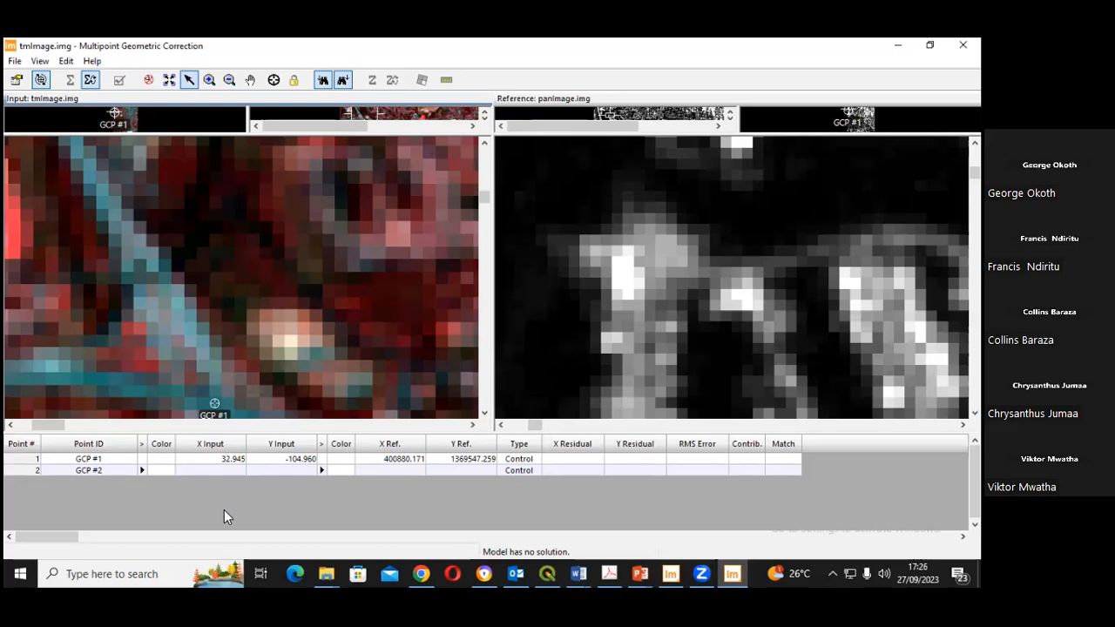
- Color GCP #1's input marker DarkGreen and its reference marker Orange in the point table
{"action": "left_click", "coordinate": [19, 462]}
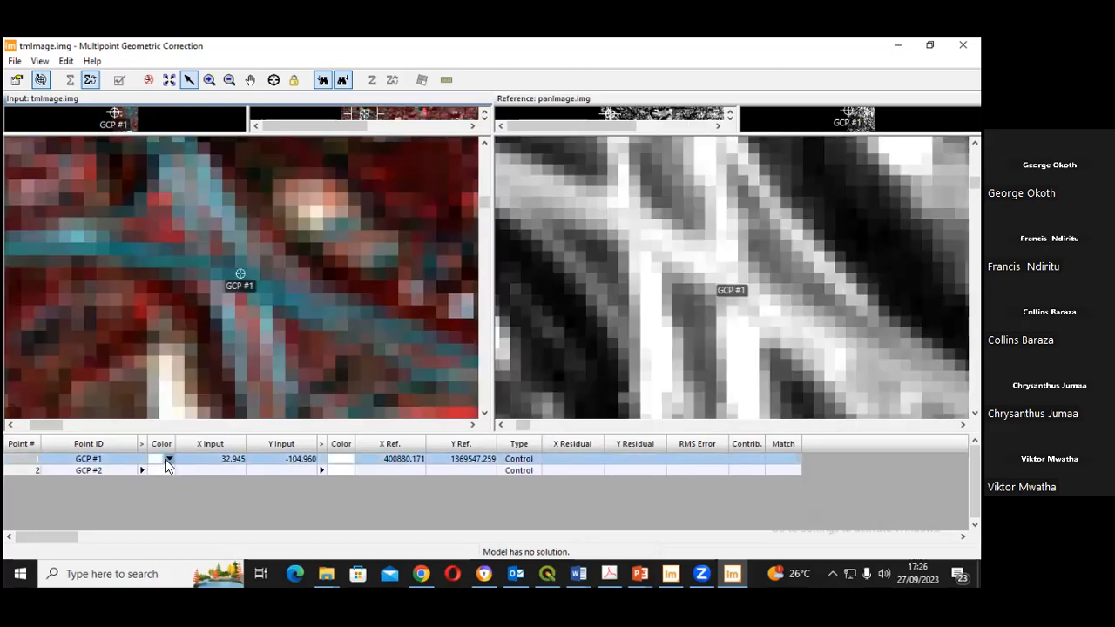
{"action": "left_click", "coordinate": [168, 459]}
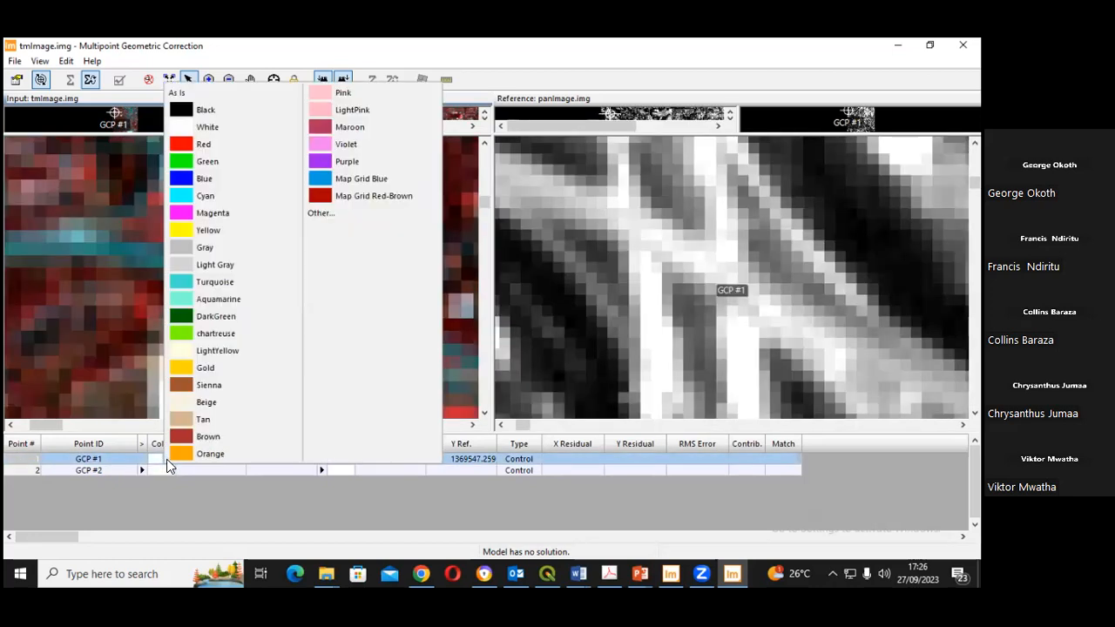
{"action": "left_click", "coordinate": [184, 318]}
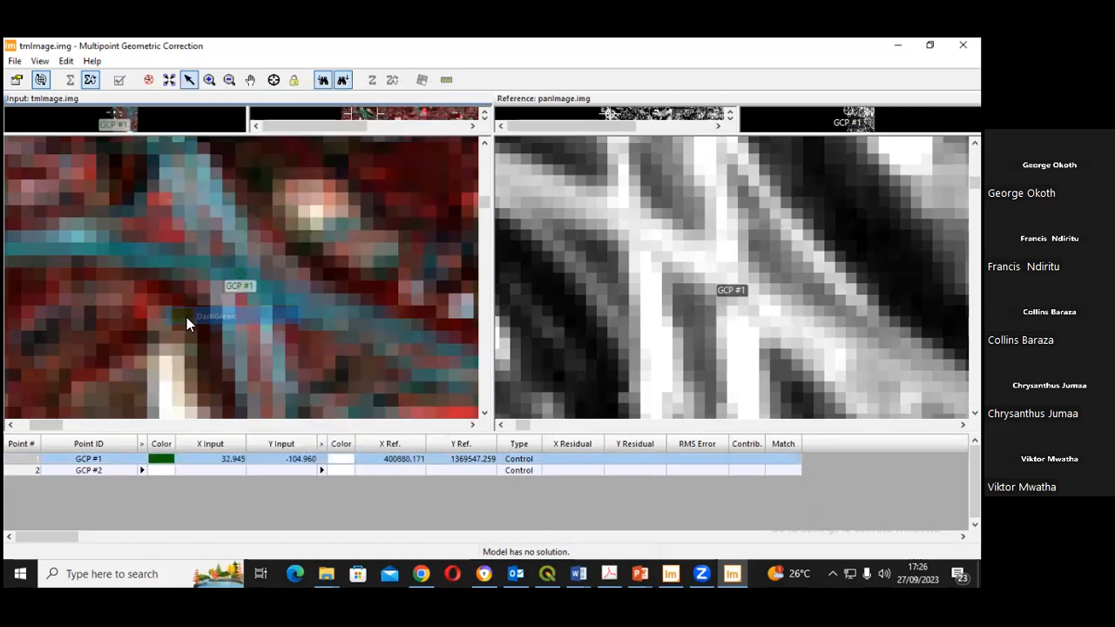
{"action": "left_click", "coordinate": [338, 459]}
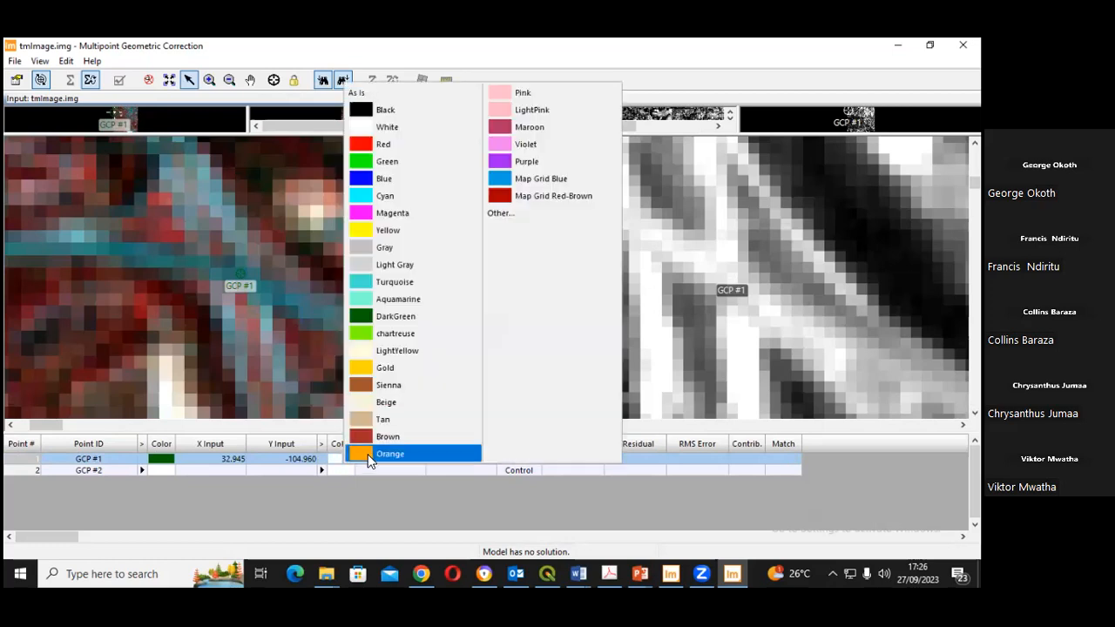
{"action": "left_click", "coordinate": [368, 456]}
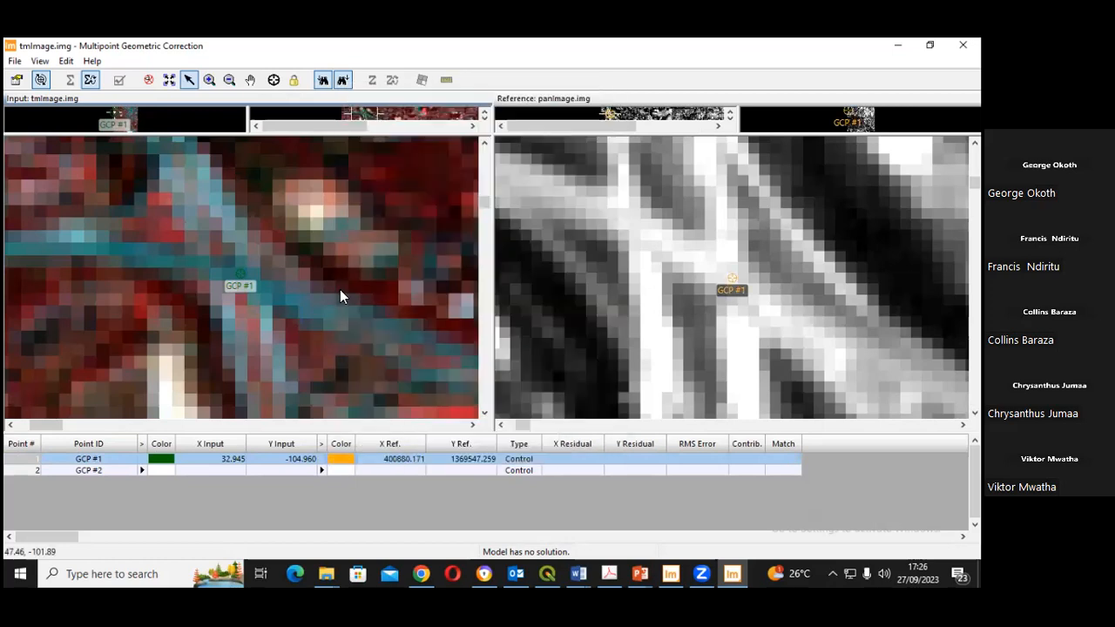
- Place GCP #2 on the bend of the east-west highway in the lower part of tmImage.img, at about X 192.1, Y -336.2
{"action": "scroll", "coordinate": [346, 288], "scroll_direction": "down", "scroll_amount": 2}
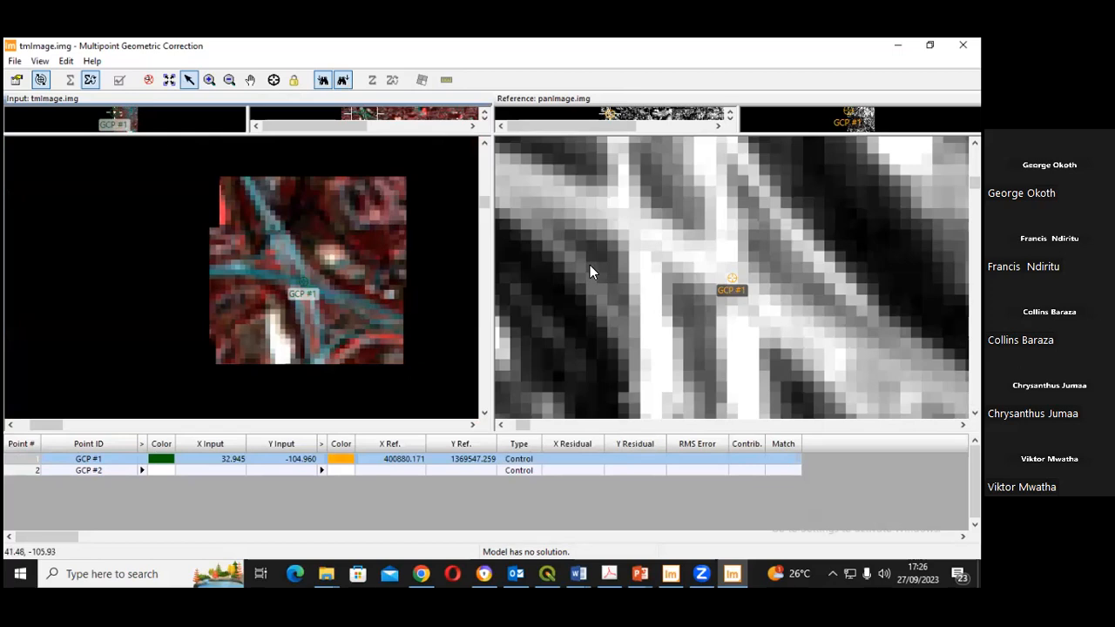
{"action": "scroll", "coordinate": [590, 265], "scroll_direction": "down", "scroll_amount": 2}
{"action": "scroll", "coordinate": [267, 263], "scroll_direction": "down", "scroll_amount": 2}
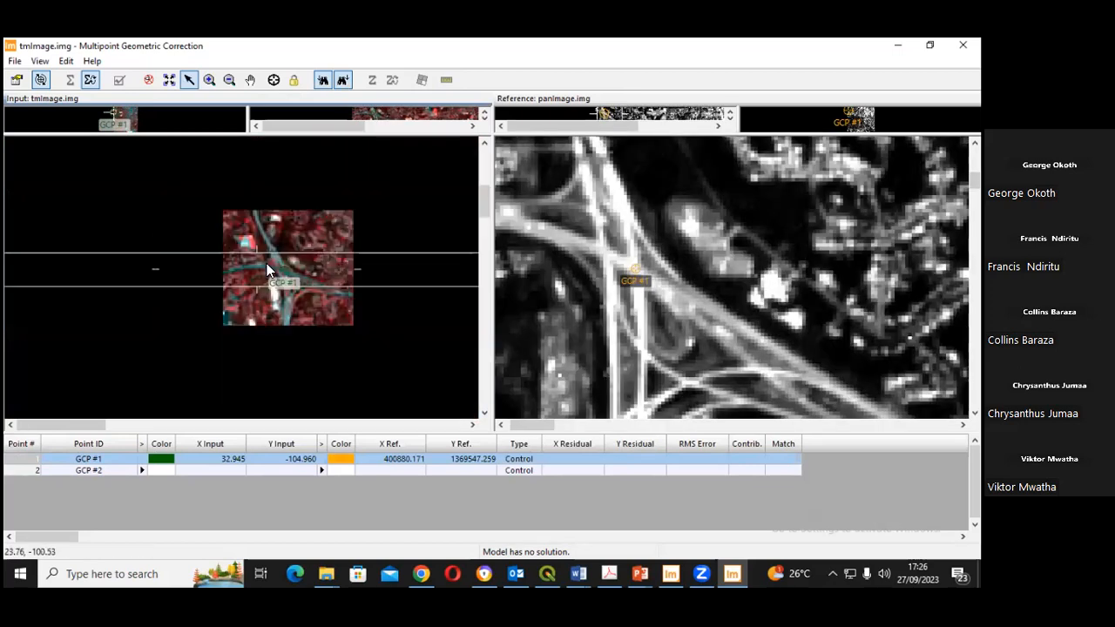
{"action": "scroll", "coordinate": [261, 257], "scroll_direction": "up", "scroll_amount": 2}
{"action": "scroll", "coordinate": [261, 253], "scroll_direction": "down", "scroll_amount": 3}
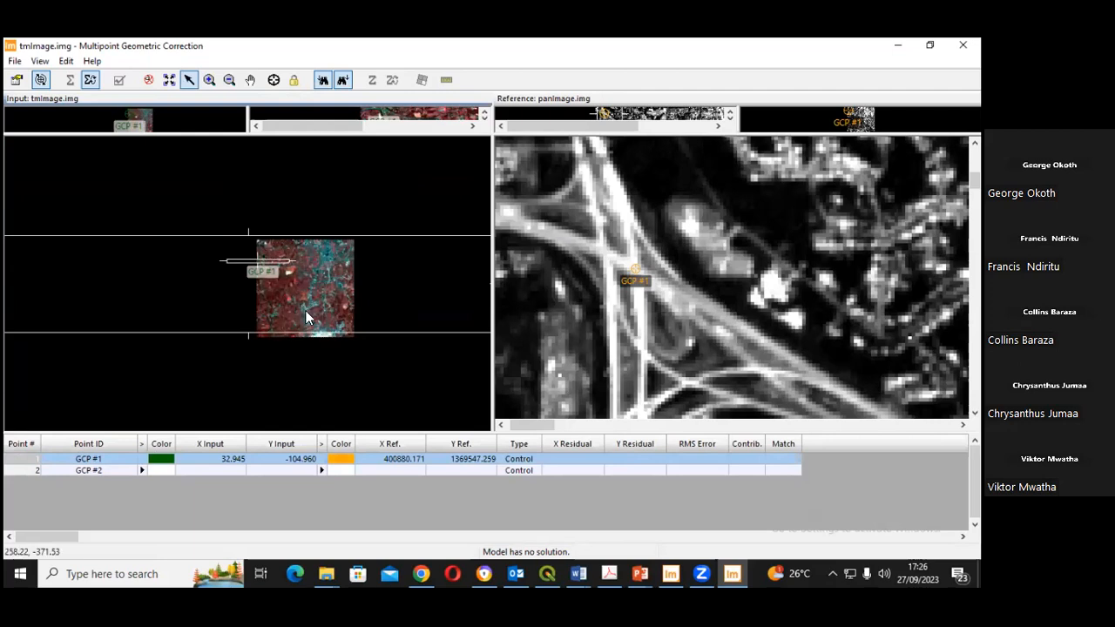
{"action": "scroll", "coordinate": [303, 302], "scroll_direction": "up", "scroll_amount": 1}
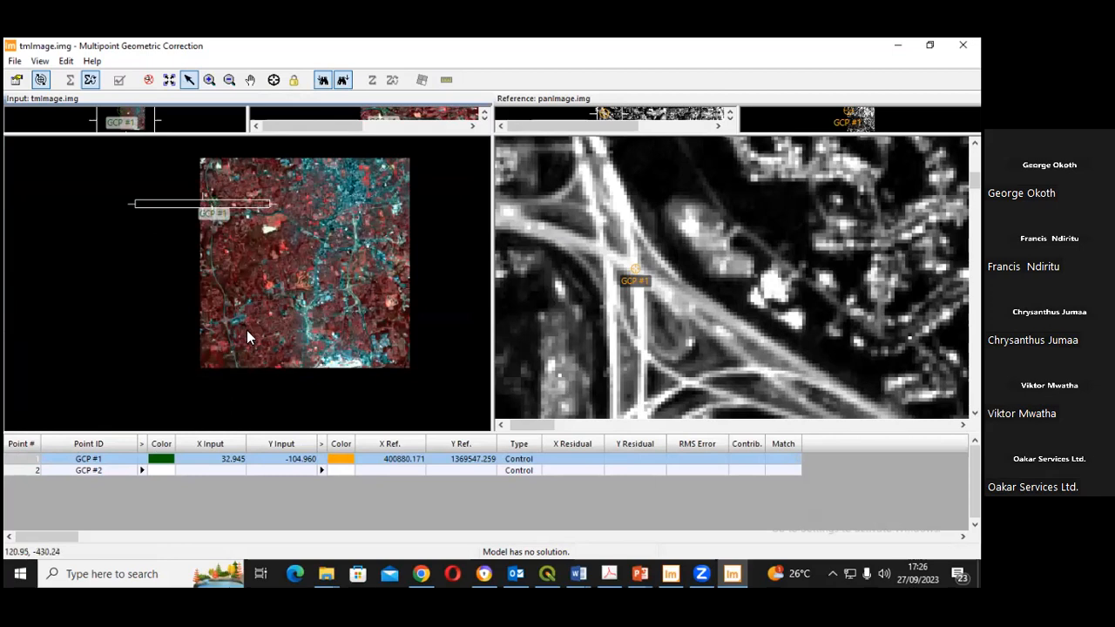
{"action": "scroll", "coordinate": [246, 326], "scroll_direction": "up", "scroll_amount": 1}
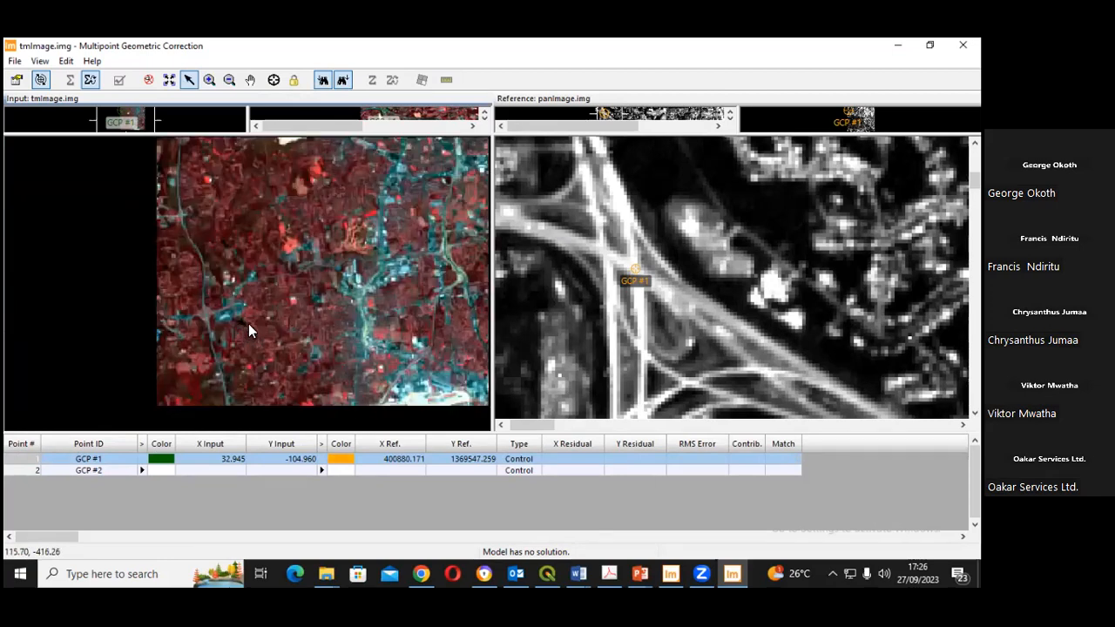
{"action": "scroll", "coordinate": [248, 323], "scroll_direction": "up", "scroll_amount": 1}
{"action": "scroll", "coordinate": [300, 249], "scroll_direction": "up", "scroll_amount": 1}
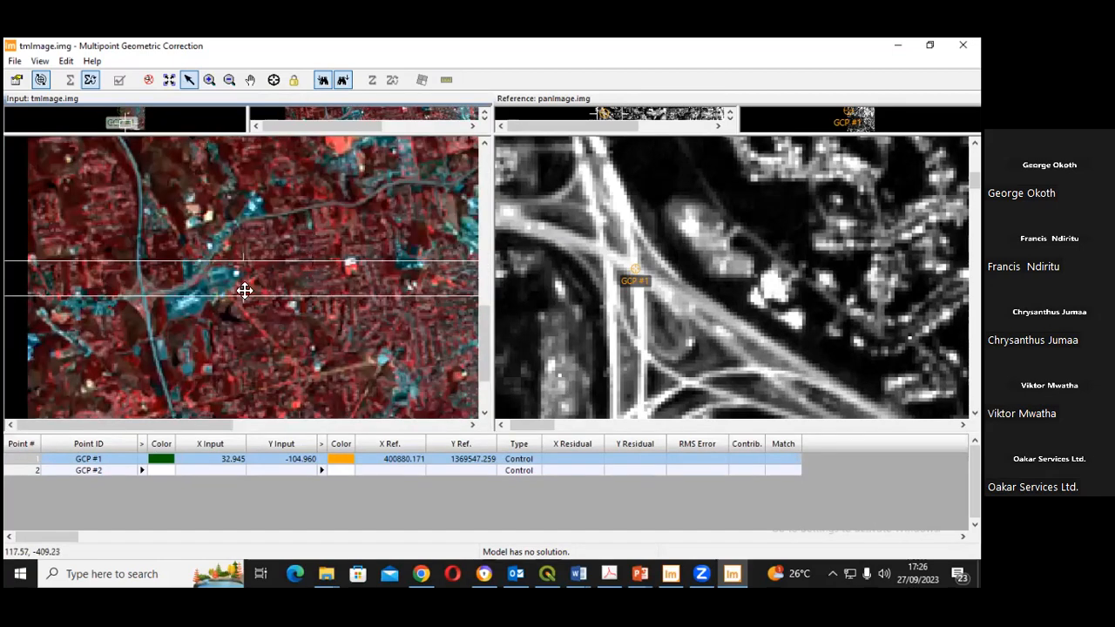
{"action": "scroll", "coordinate": [292, 264], "scroll_direction": "down", "scroll_amount": 1}
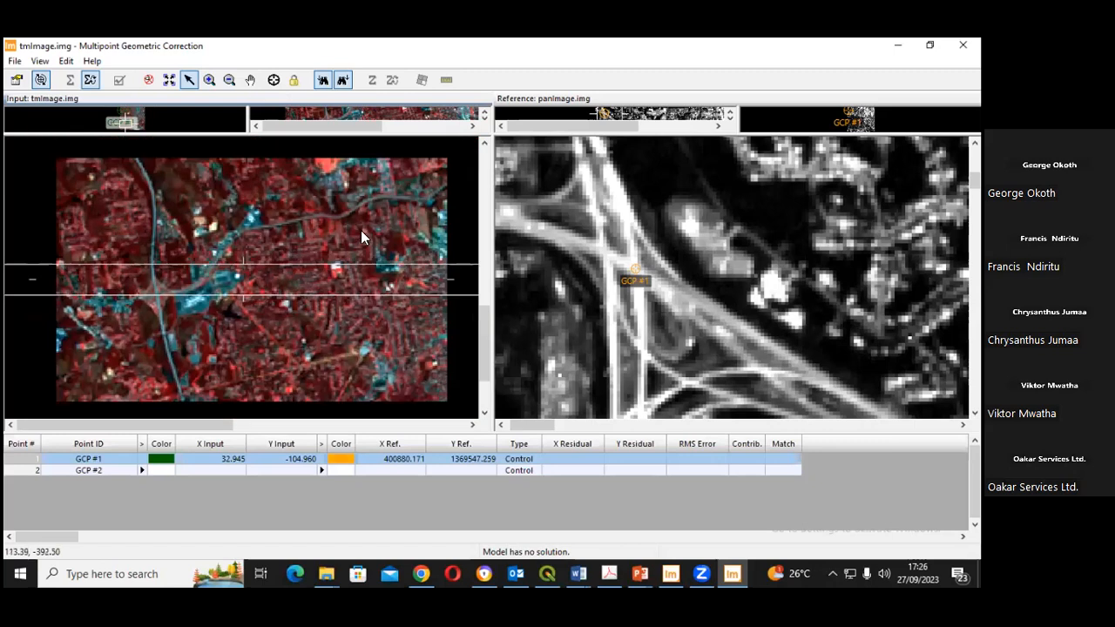
{"action": "scroll", "coordinate": [361, 230], "scroll_direction": "up", "scroll_amount": 1}
{"action": "scroll", "coordinate": [288, 229], "scroll_direction": "up", "scroll_amount": 1}
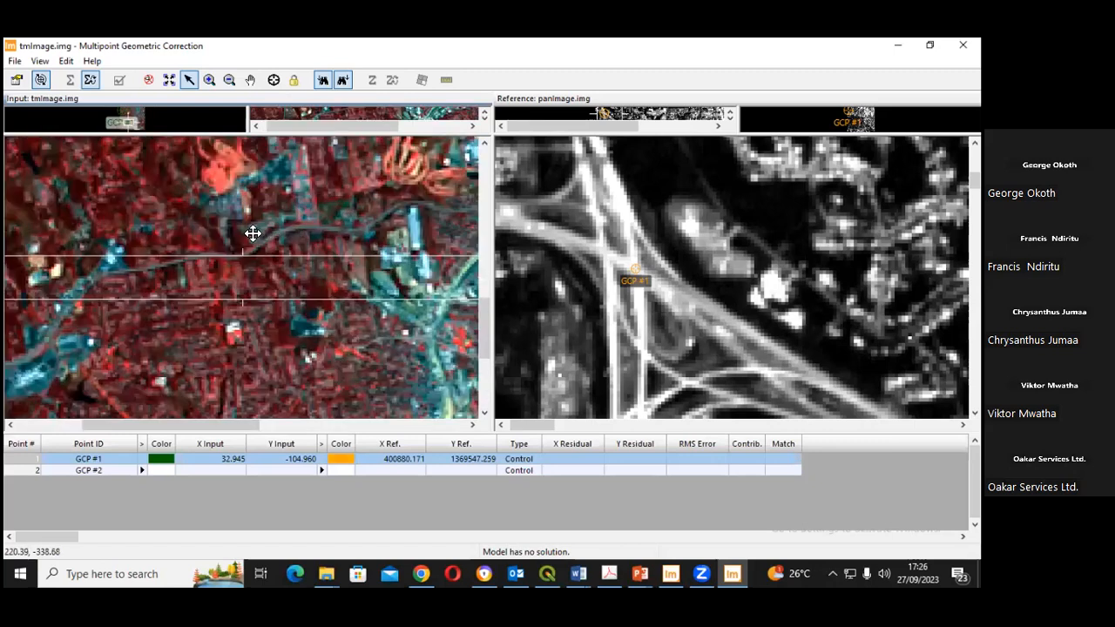
{"action": "scroll", "coordinate": [253, 233], "scroll_direction": "up", "scroll_amount": 1}
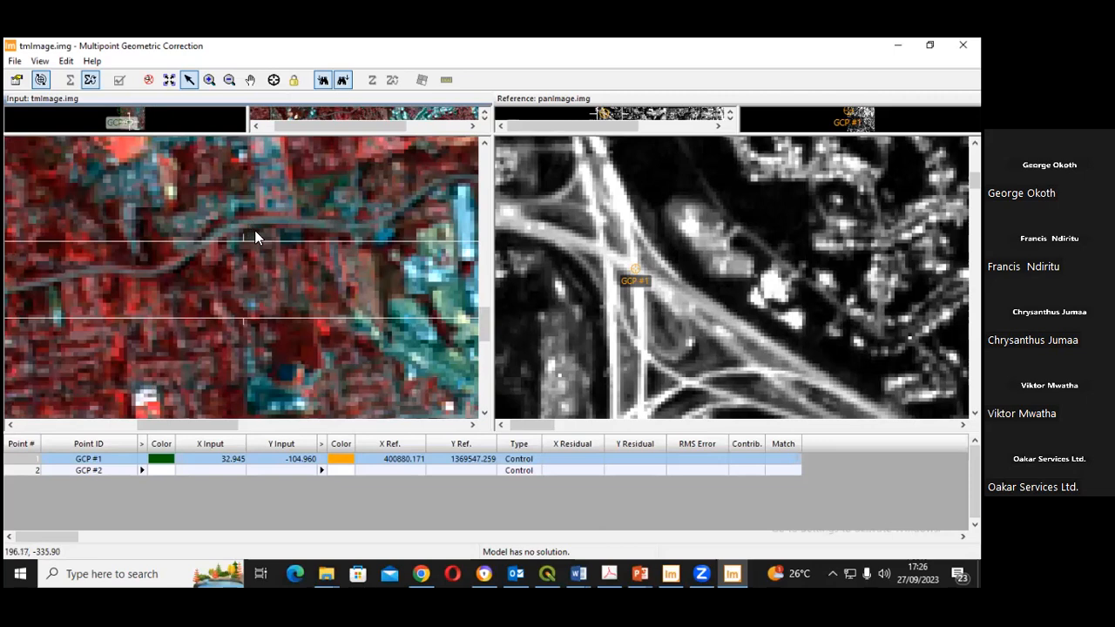
{"action": "scroll", "coordinate": [255, 230], "scroll_direction": "down", "scroll_amount": 1}
{"action": "scroll", "coordinate": [245, 231], "scroll_direction": "down", "scroll_amount": 1}
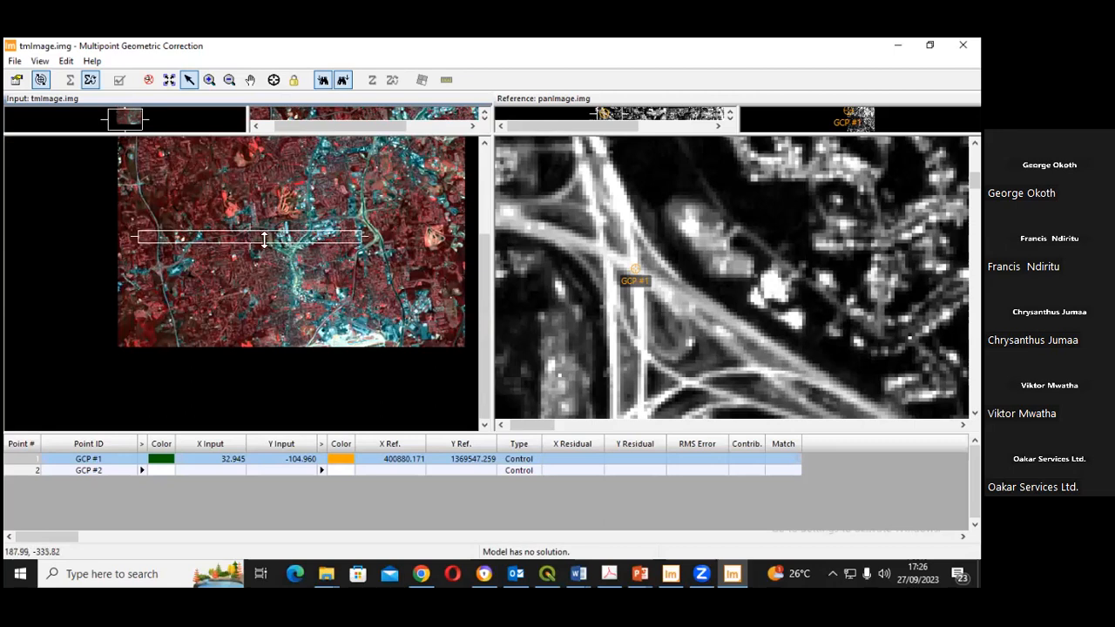
{"action": "scroll", "coordinate": [244, 217], "scroll_direction": "up", "scroll_amount": 4}
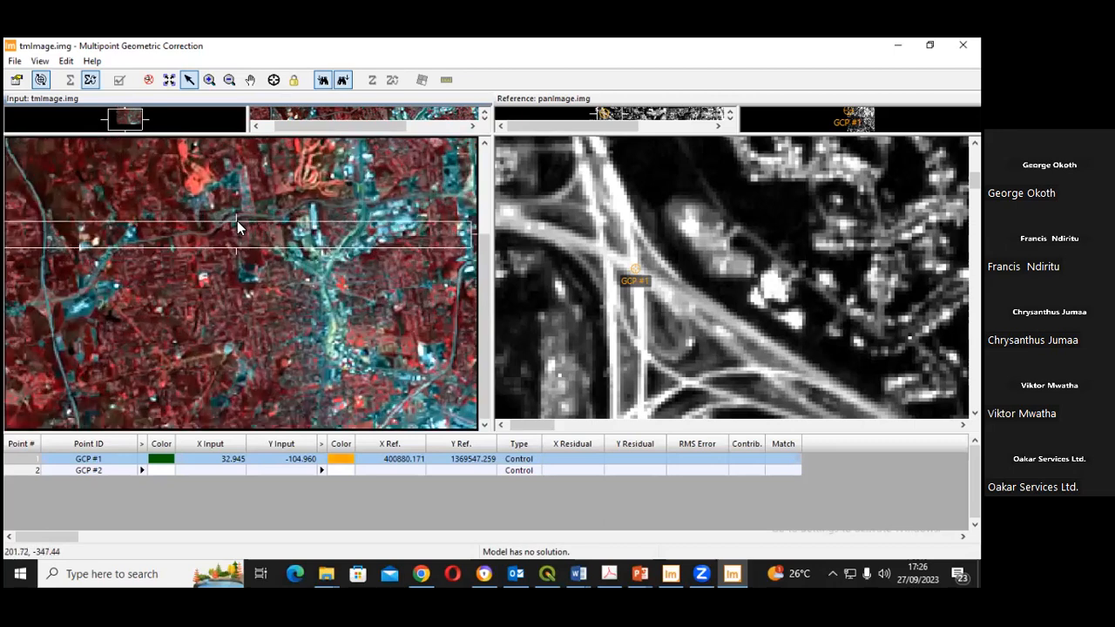
{"action": "scroll", "coordinate": [237, 223], "scroll_direction": "up", "scroll_amount": 2}
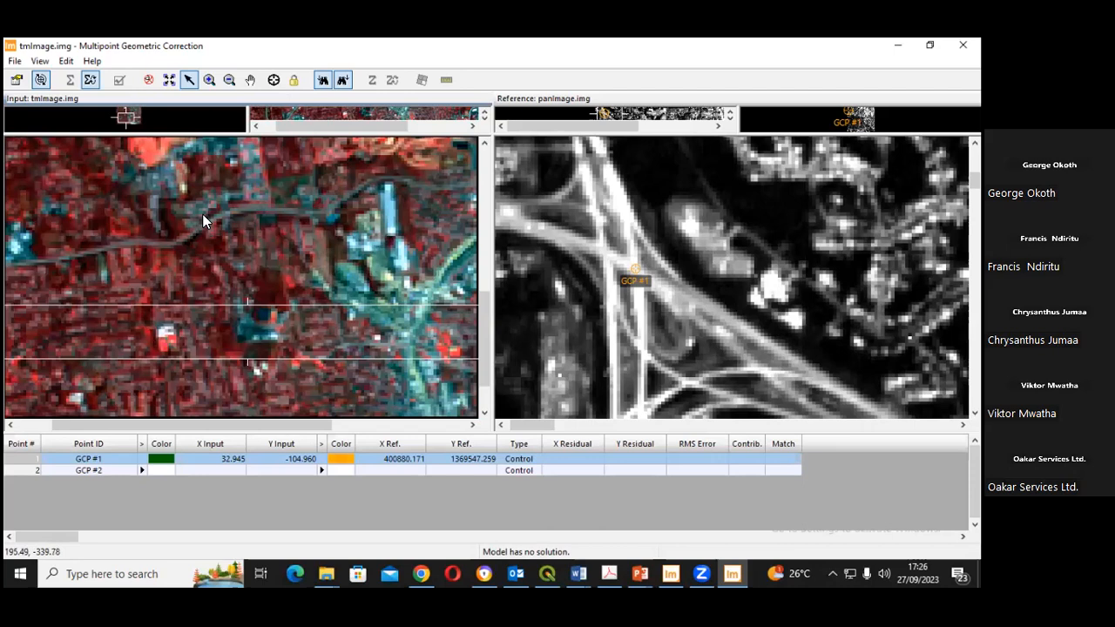
{"action": "scroll", "coordinate": [209, 216], "scroll_direction": "up", "scroll_amount": 1}
{"action": "scroll", "coordinate": [213, 199], "scroll_direction": "up", "scroll_amount": 3}
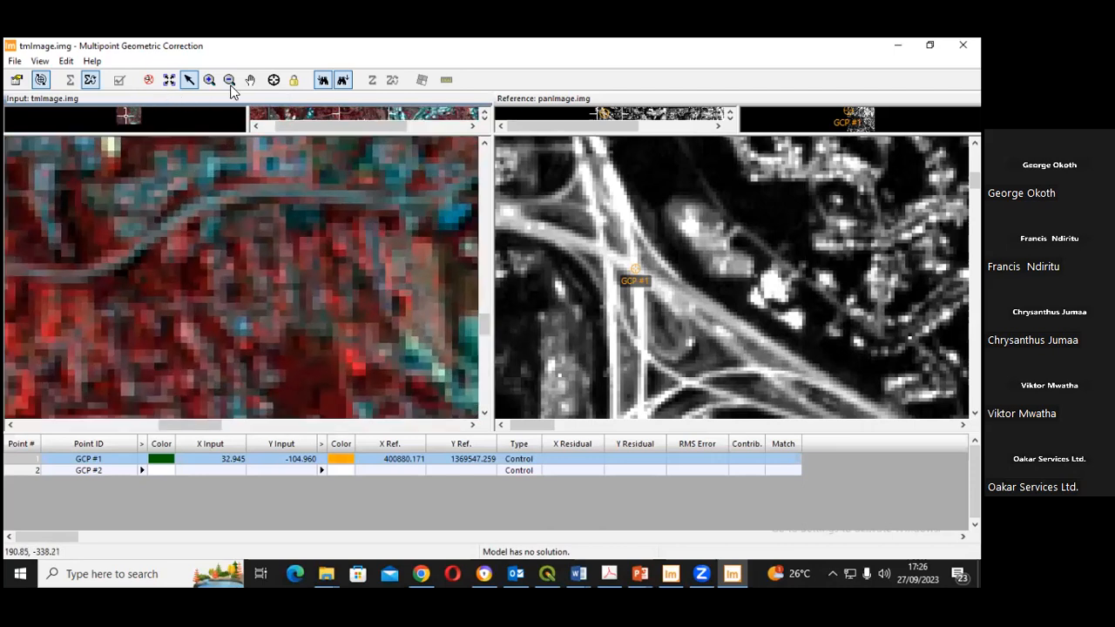
{"action": "left_click", "coordinate": [273, 79]}
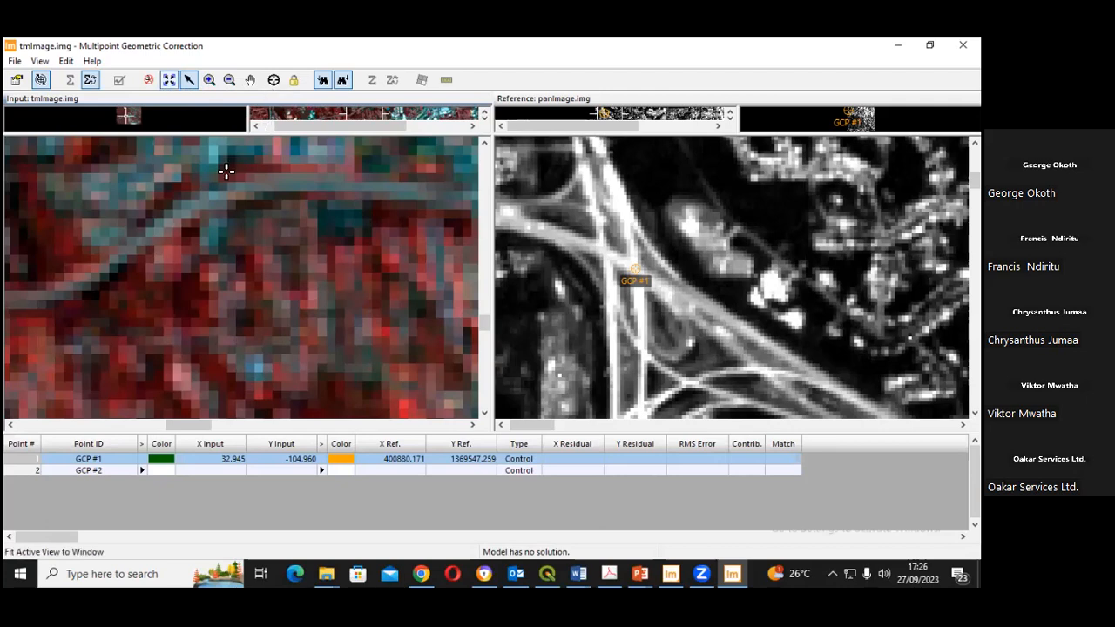
{"action": "left_click", "coordinate": [215, 198]}
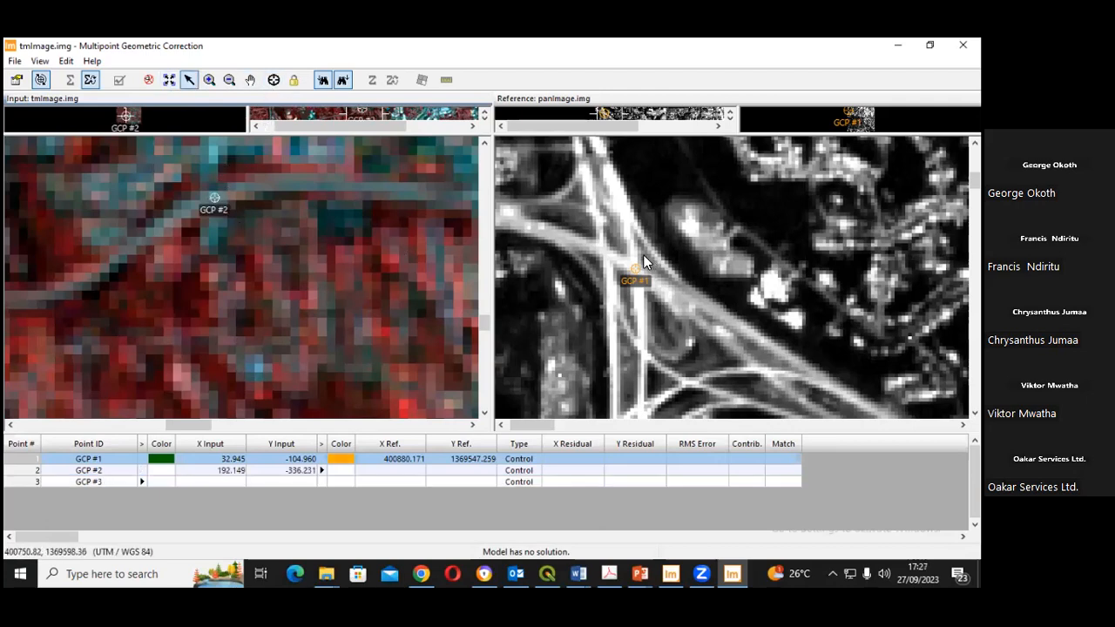
- Place GCP #2's reference point on the matching highway bend in panImage.img and fine-tune it to about X 411517, Y 1345726
{"action": "scroll", "coordinate": [643, 254], "scroll_direction": "down", "scroll_amount": 5}
{"action": "scroll", "coordinate": [632, 296], "scroll_direction": "up", "scroll_amount": 3}
{"action": "scroll", "coordinate": [653, 301], "scroll_direction": "down", "scroll_amount": 2}
{"action": "scroll", "coordinate": [661, 261], "scroll_direction": "up", "scroll_amount": 3}
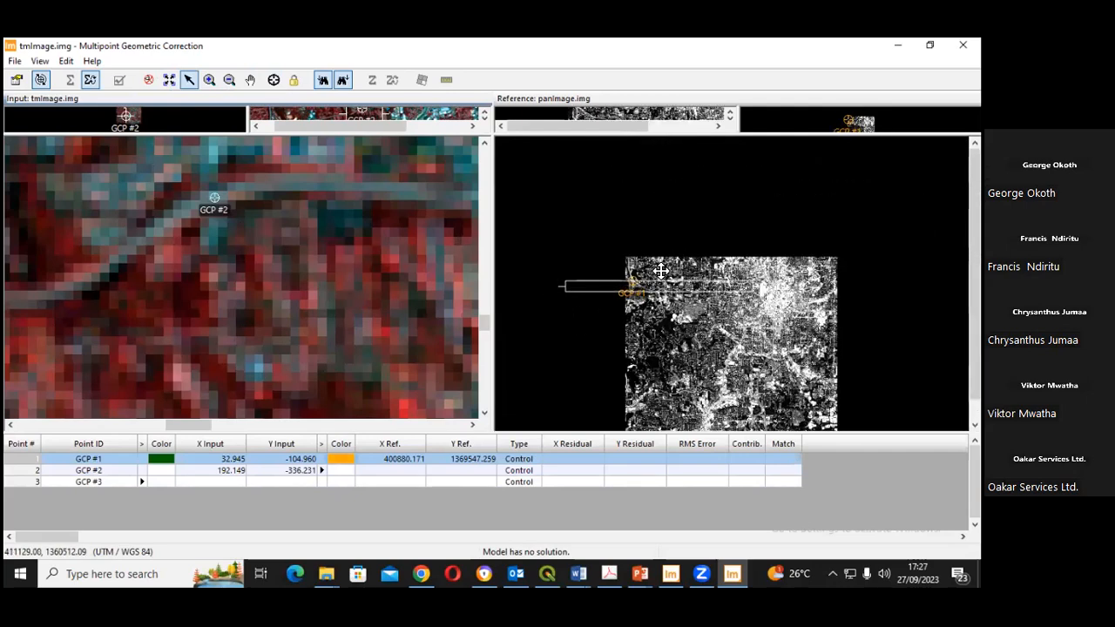
{"action": "scroll", "coordinate": [661, 261], "scroll_direction": "up", "scroll_amount": 3}
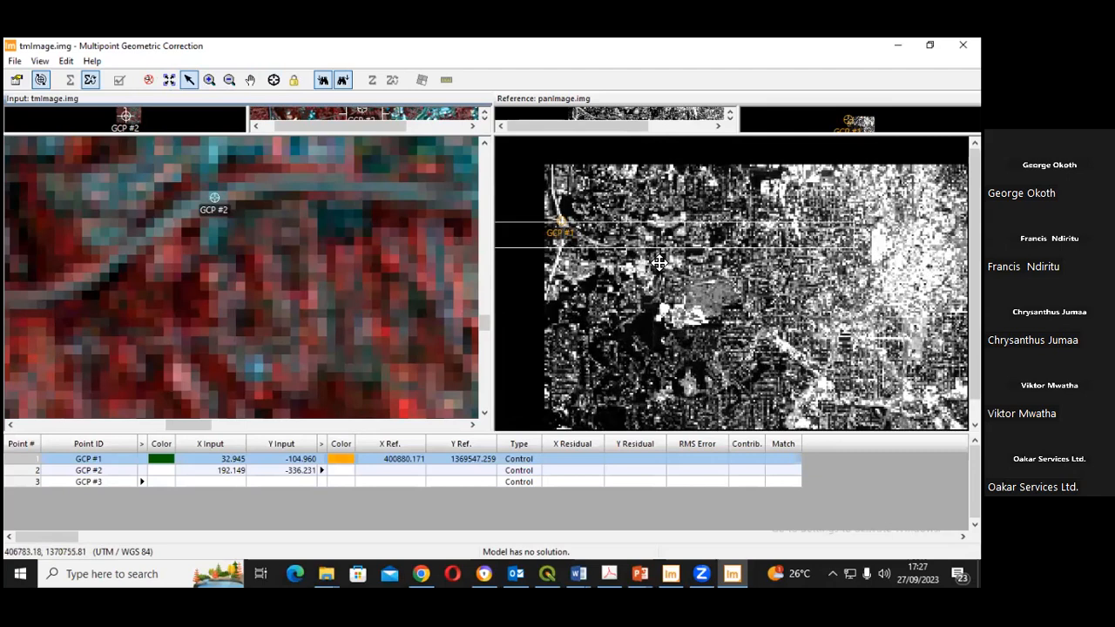
{"action": "scroll", "coordinate": [656, 346], "scroll_direction": "up", "scroll_amount": 1}
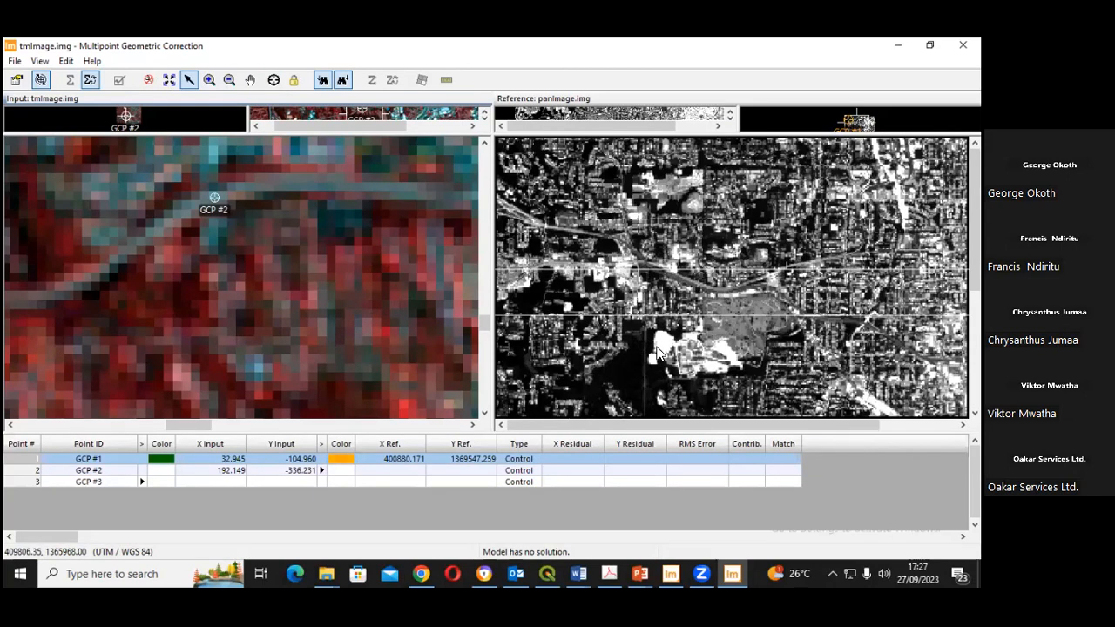
{"action": "scroll", "coordinate": [659, 348], "scroll_direction": "down", "scroll_amount": 2}
{"action": "scroll", "coordinate": [671, 340], "scroll_direction": "up", "scroll_amount": 1}
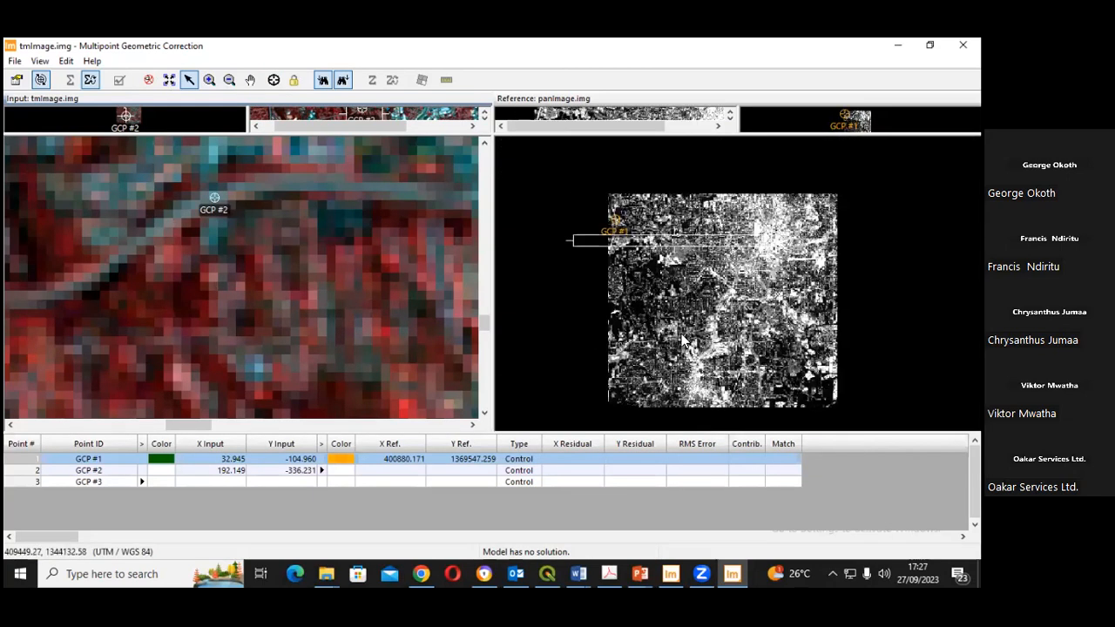
{"action": "scroll", "coordinate": [681, 333], "scroll_direction": "up", "scroll_amount": 1}
{"action": "scroll", "coordinate": [684, 330], "scroll_direction": "up", "scroll_amount": 1}
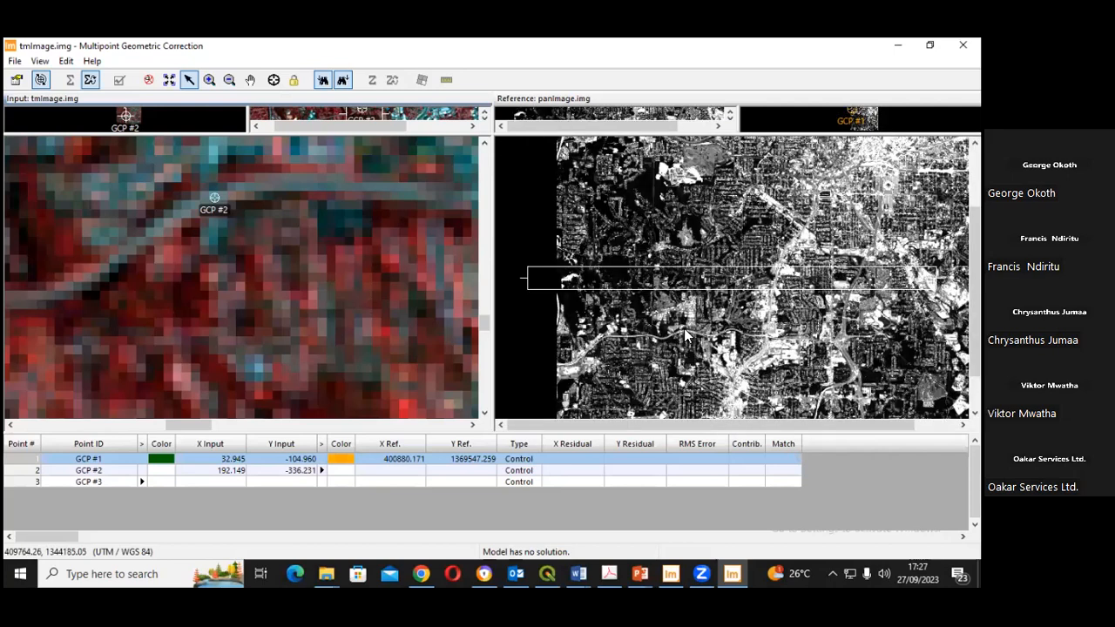
{"action": "scroll", "coordinate": [679, 329], "scroll_direction": "up", "scroll_amount": 1}
{"action": "scroll", "coordinate": [589, 170], "scroll_direction": "up", "scroll_amount": 1}
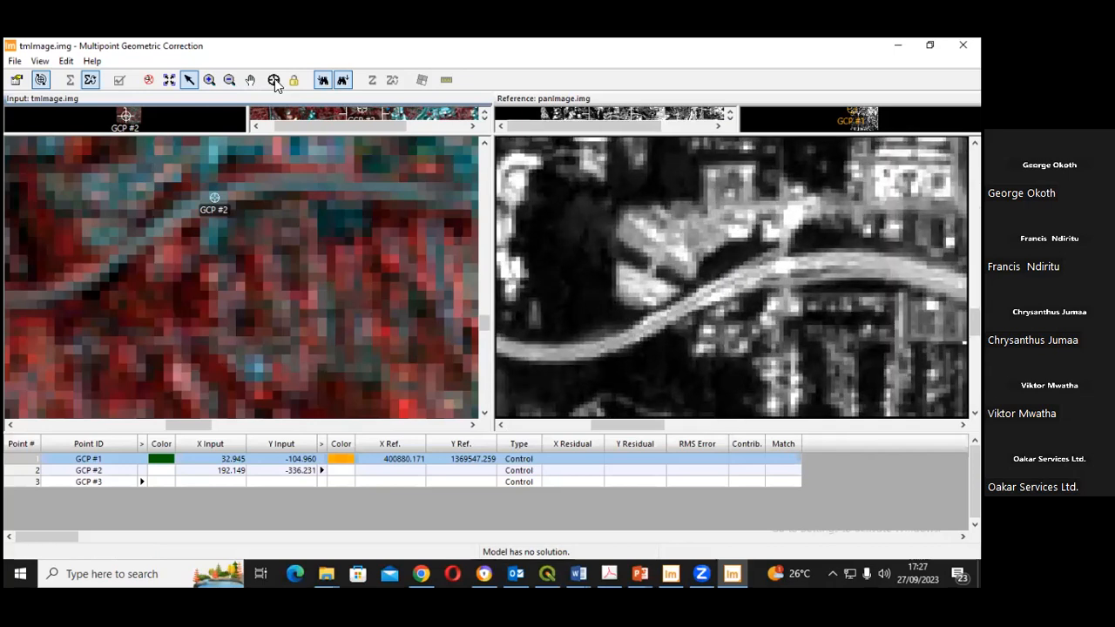
{"action": "left_click", "coordinate": [274, 80]}
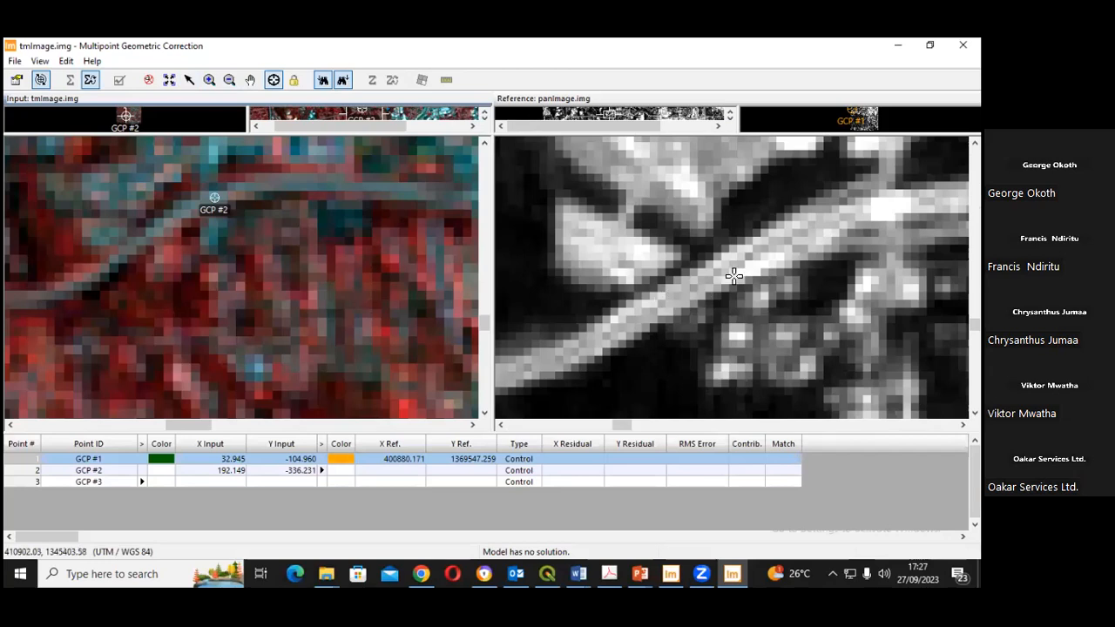
{"action": "scroll", "coordinate": [802, 245], "scroll_direction": "down", "scroll_amount": 1}
{"action": "scroll", "coordinate": [792, 246], "scroll_direction": "up", "scroll_amount": 1}
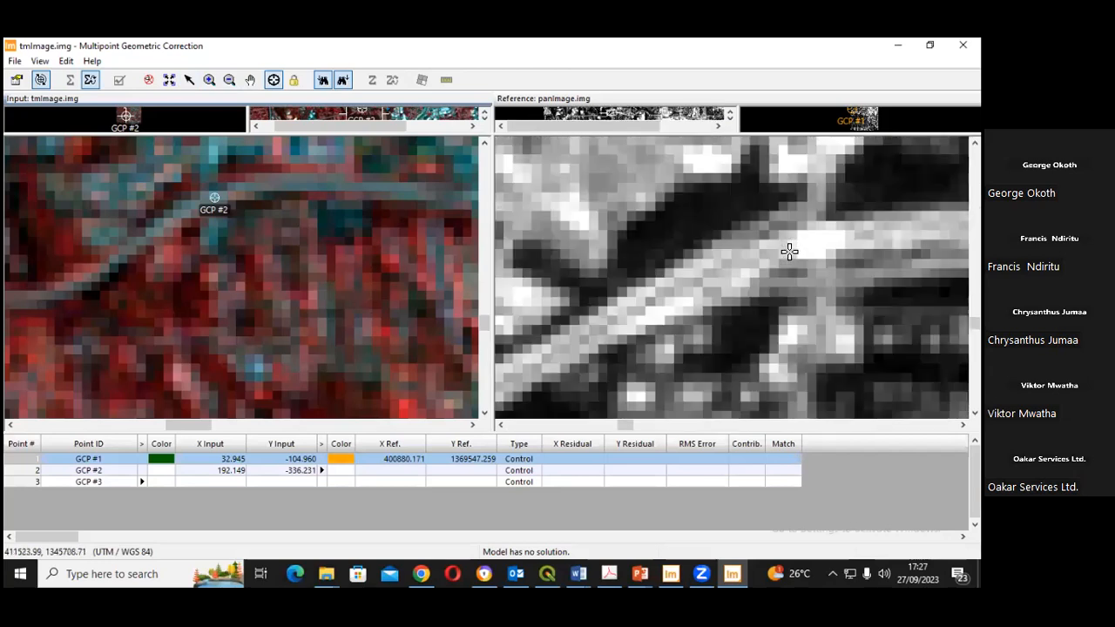
{"action": "left_click", "coordinate": [786, 248]}
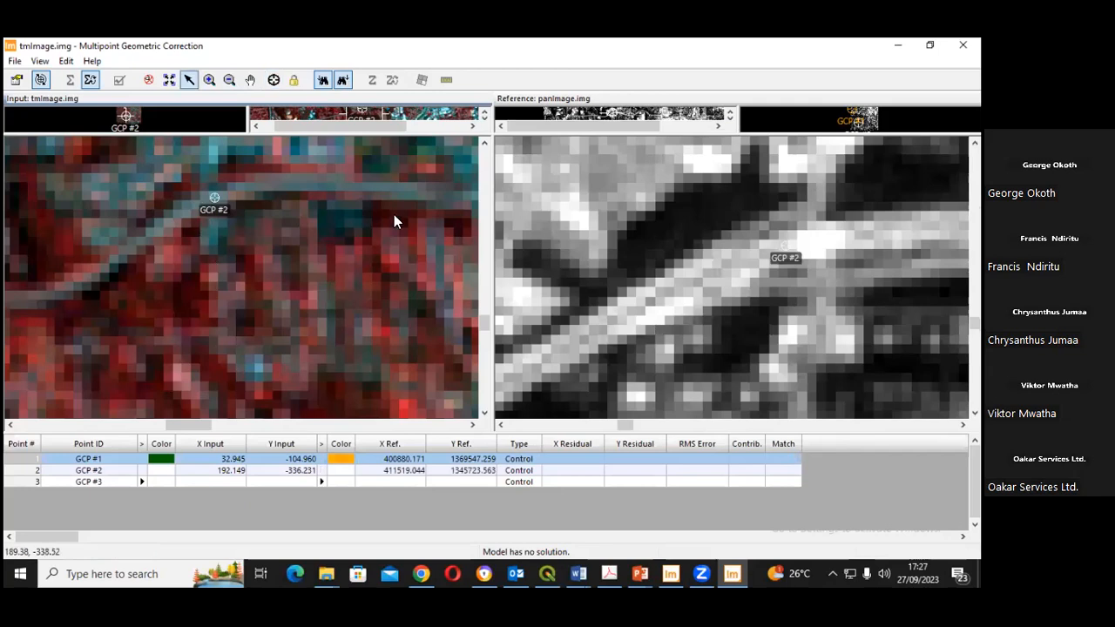
{"action": "mouse_move", "coordinate": [787, 245]}
{"action": "left_mouse_down"}
{"action": "mouse_move", "coordinate": [777, 258]}
{"action": "mouse_move", "coordinate": [783, 245]}
{"action": "left_mouse_up"}
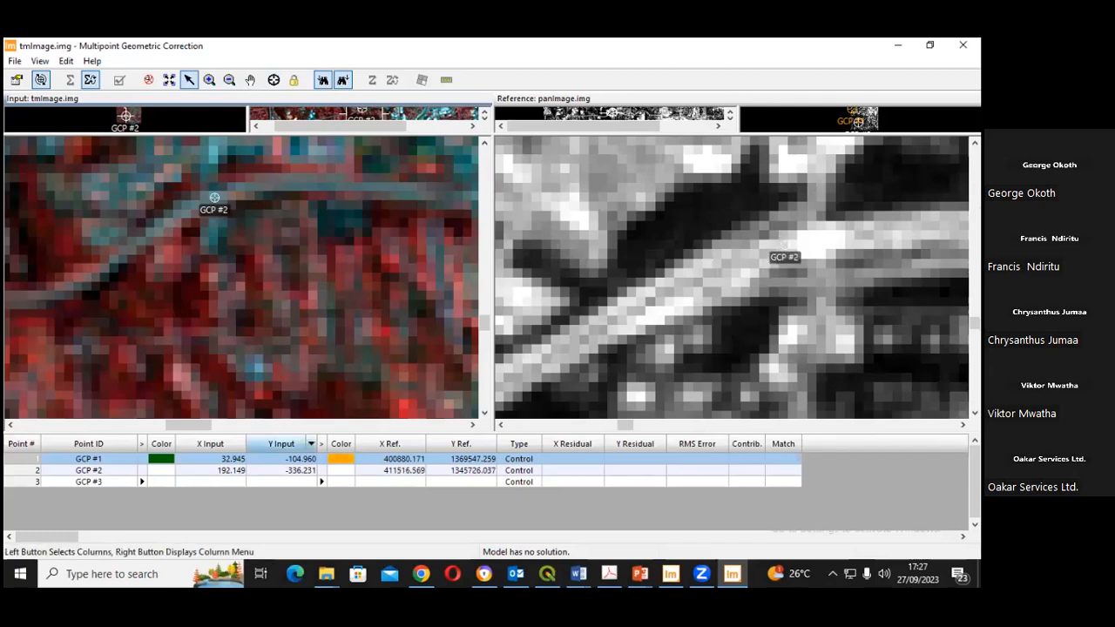
- Color GCP #2's input marker Yellow and its reference marker Magenta in the point table
{"action": "left_click", "coordinate": [131, 482]}
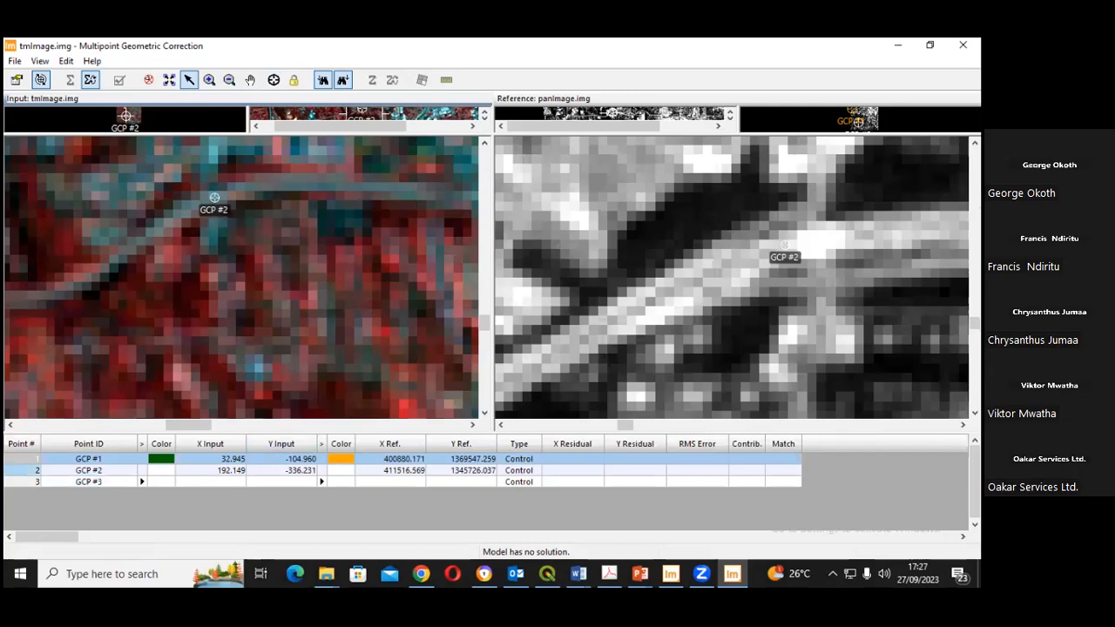
{"action": "left_click", "coordinate": [24, 470]}
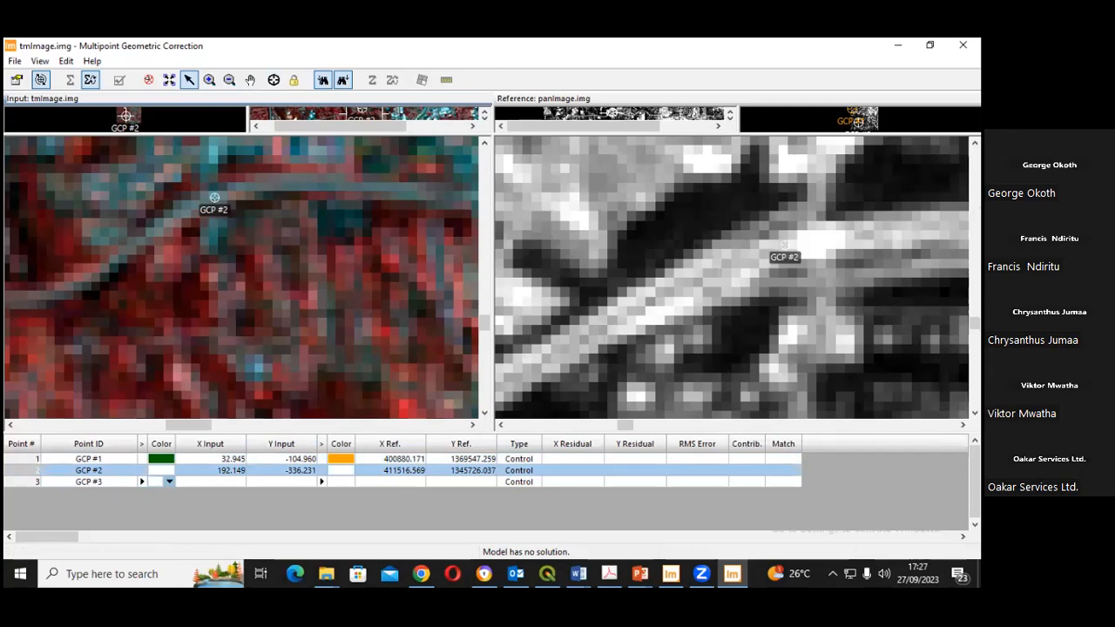
{"action": "left_click", "coordinate": [170, 481]}
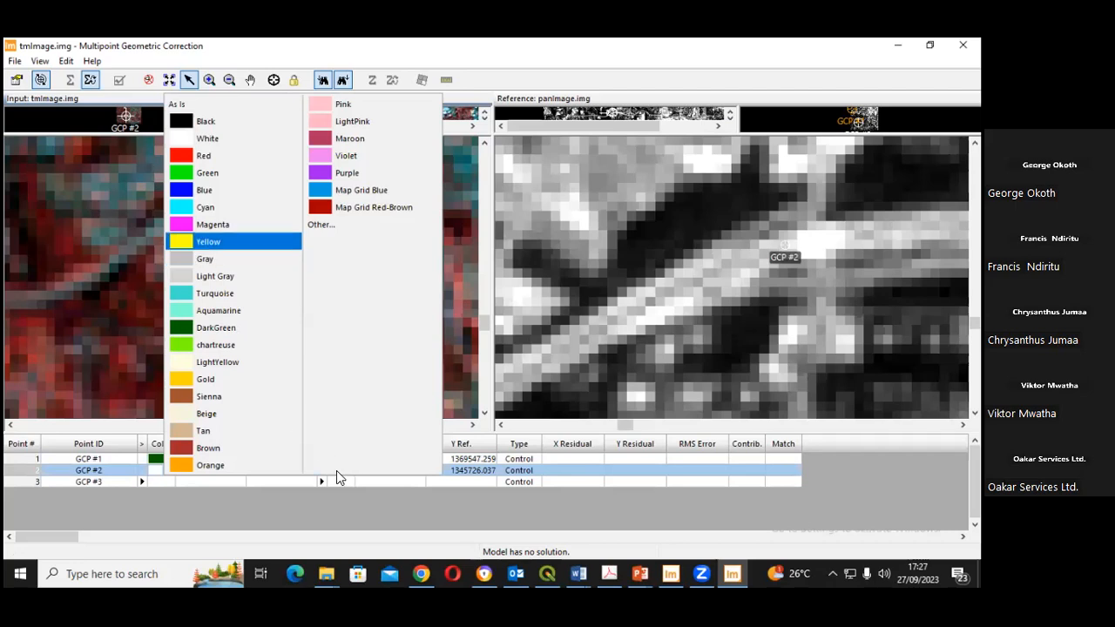
{"action": "left_click", "coordinate": [336, 471]}
{"action": "left_click", "coordinate": [338, 471]}
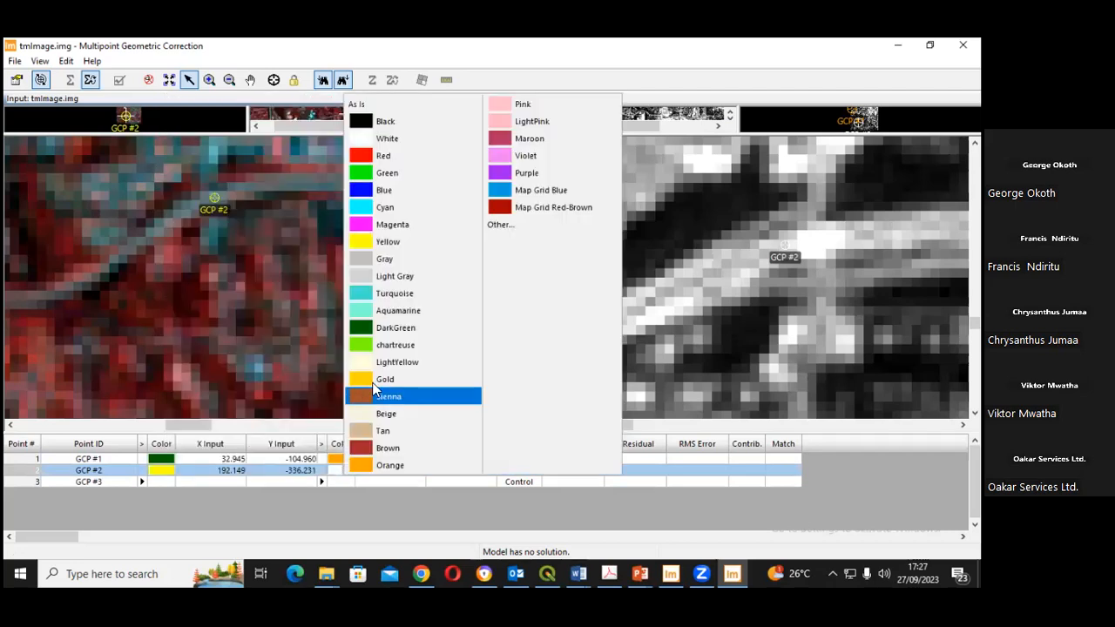
{"action": "left_click", "coordinate": [364, 224]}
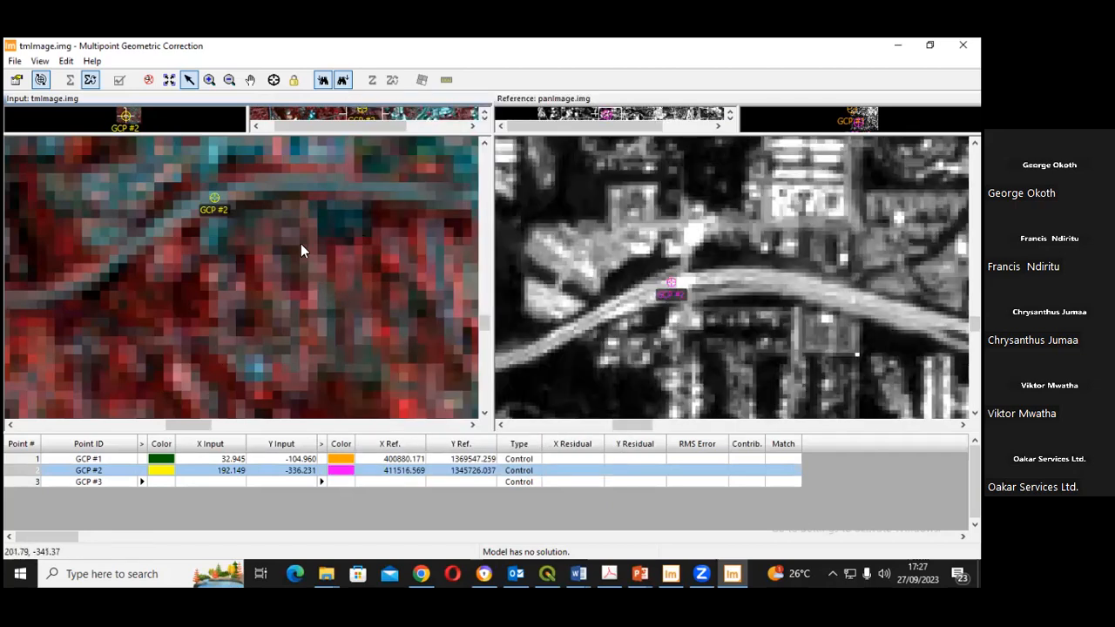
- Place GCP #3 on the inner bend of the highway junction in the southeastern part of tmImage.img, at about X 379.7, Y -353.0
{"action": "scroll", "coordinate": [300, 250], "scroll_direction": "down", "scroll_amount": 3}
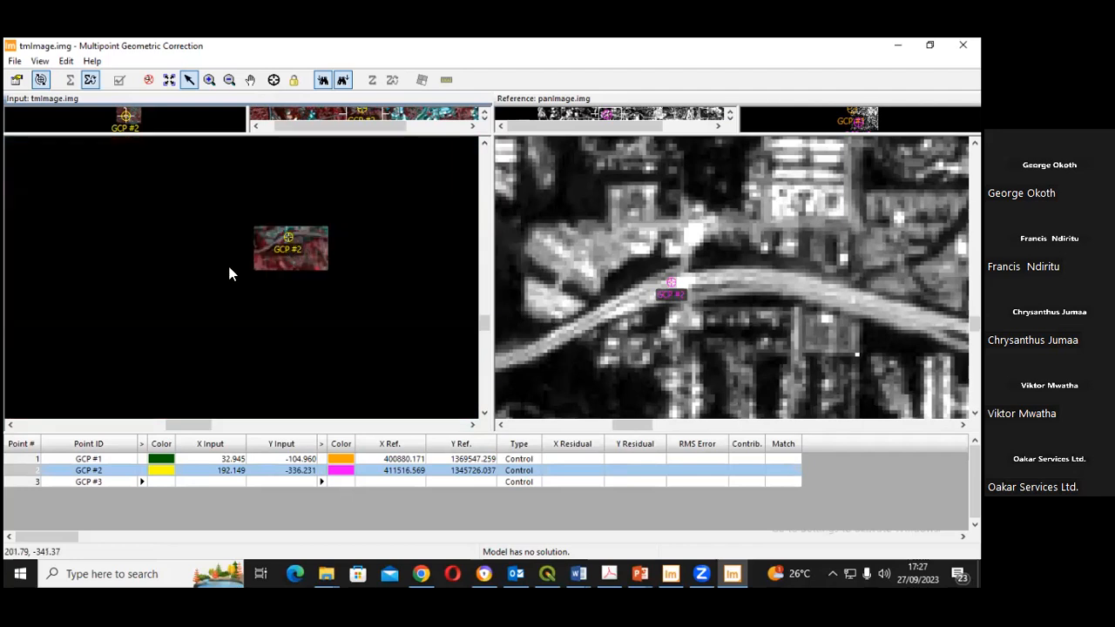
{"action": "scroll", "coordinate": [231, 278], "scroll_direction": "up", "scroll_amount": 3}
{"action": "scroll", "coordinate": [279, 315], "scroll_direction": "down", "scroll_amount": 3}
{"action": "scroll", "coordinate": [316, 317], "scroll_direction": "up", "scroll_amount": 1}
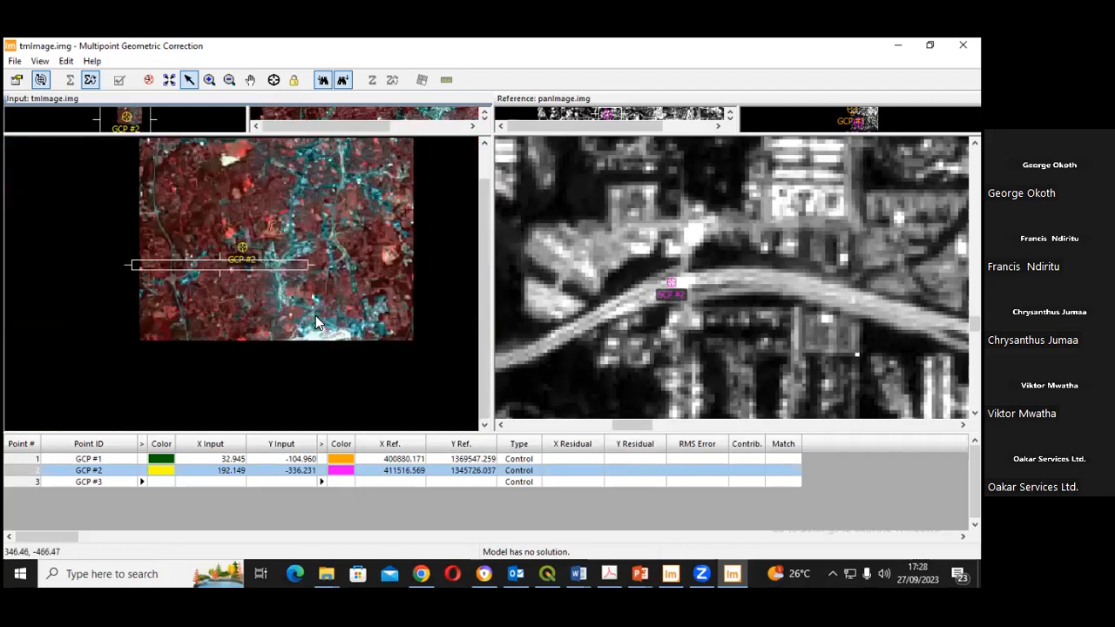
{"action": "scroll", "coordinate": [326, 314], "scroll_direction": "up", "scroll_amount": 2}
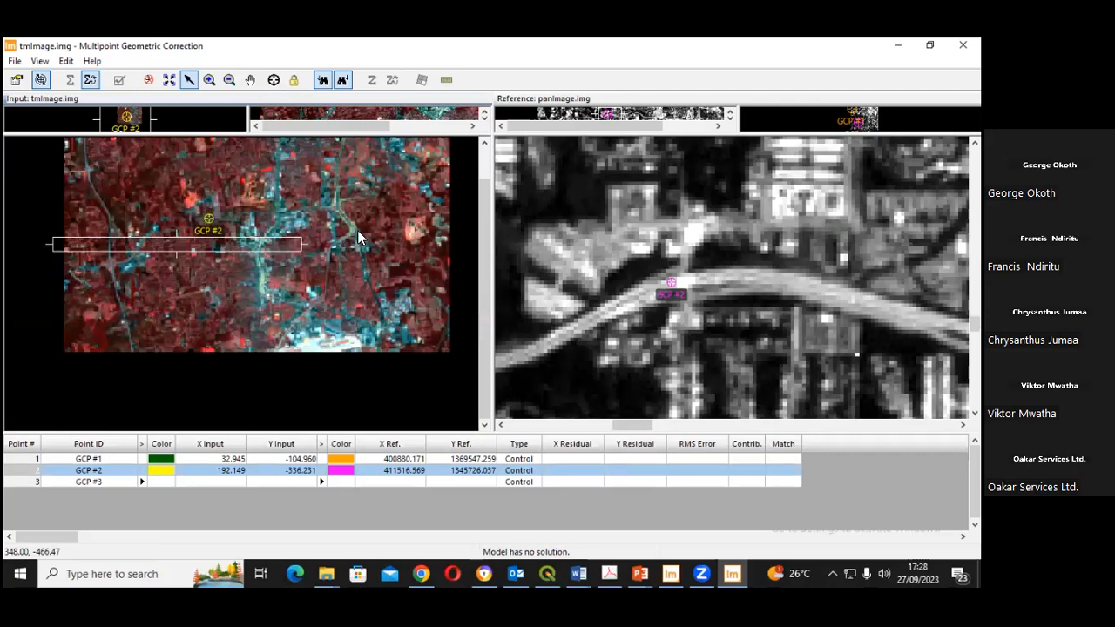
{"action": "scroll", "coordinate": [357, 230], "scroll_direction": "up", "scroll_amount": 1}
{"action": "scroll", "coordinate": [336, 247], "scroll_direction": "up", "scroll_amount": 2}
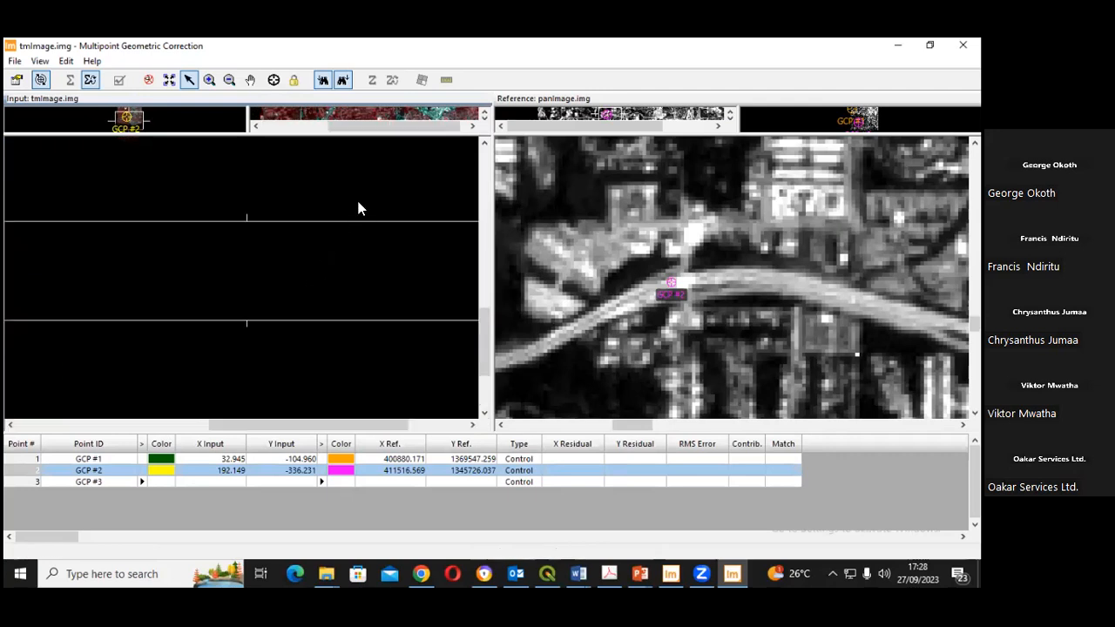
{"action": "scroll", "coordinate": [358, 209], "scroll_direction": "down", "scroll_amount": 2}
{"action": "scroll", "coordinate": [330, 225], "scroll_direction": "up", "scroll_amount": 1}
{"action": "scroll", "coordinate": [318, 260], "scroll_direction": "up", "scroll_amount": 2}
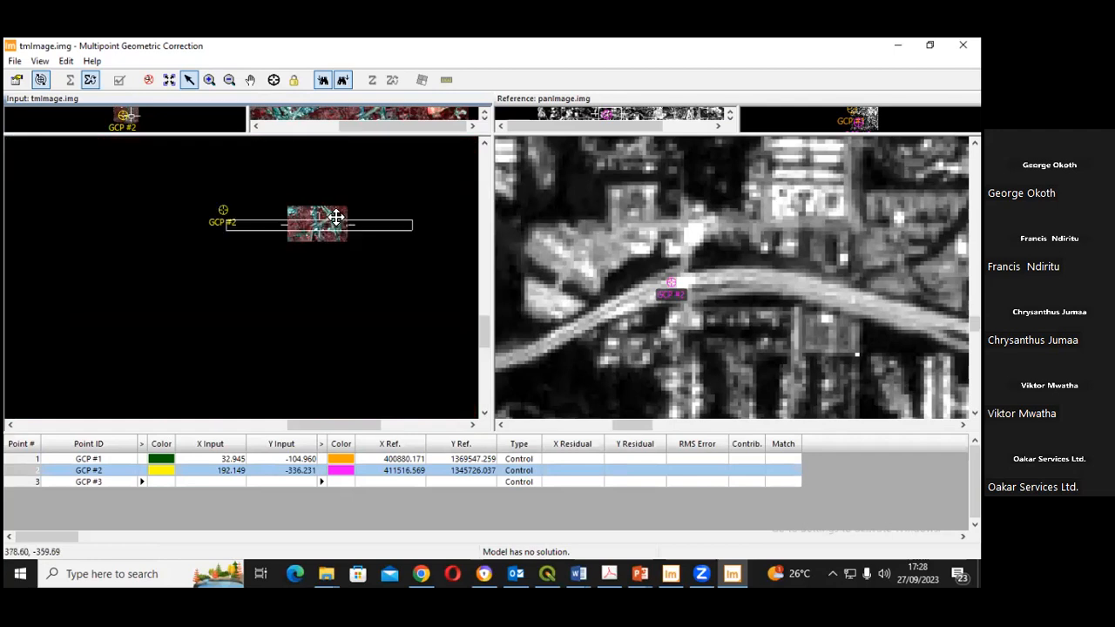
{"action": "scroll", "coordinate": [336, 217], "scroll_direction": "down", "scroll_amount": 1}
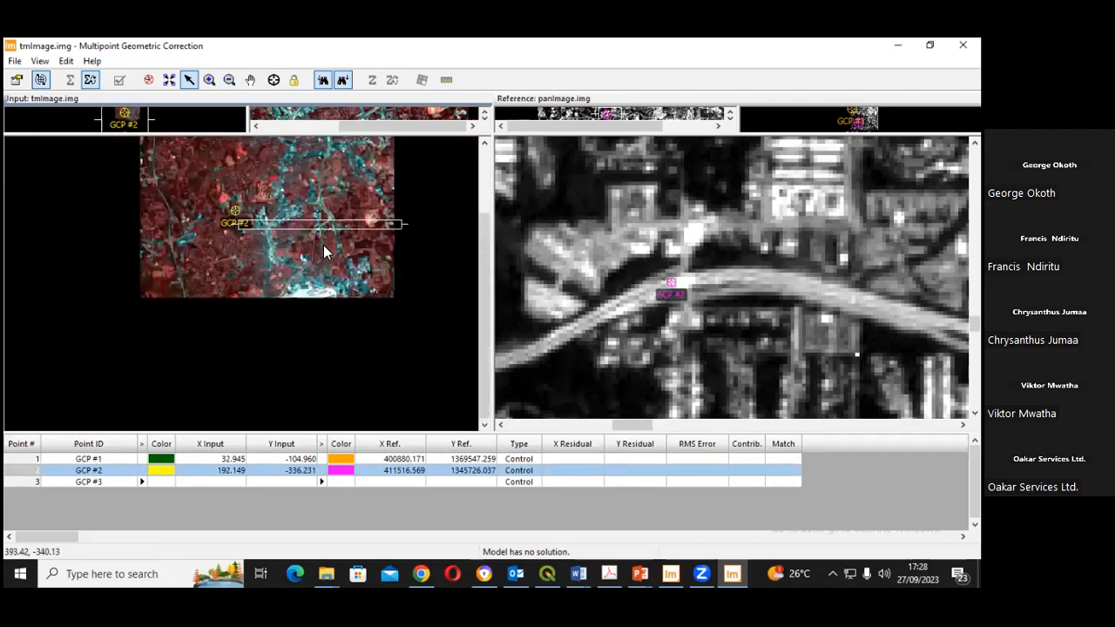
{"action": "scroll", "coordinate": [324, 245], "scroll_direction": "up", "scroll_amount": 1}
{"action": "scroll", "coordinate": [333, 199], "scroll_direction": "up", "scroll_amount": 1}
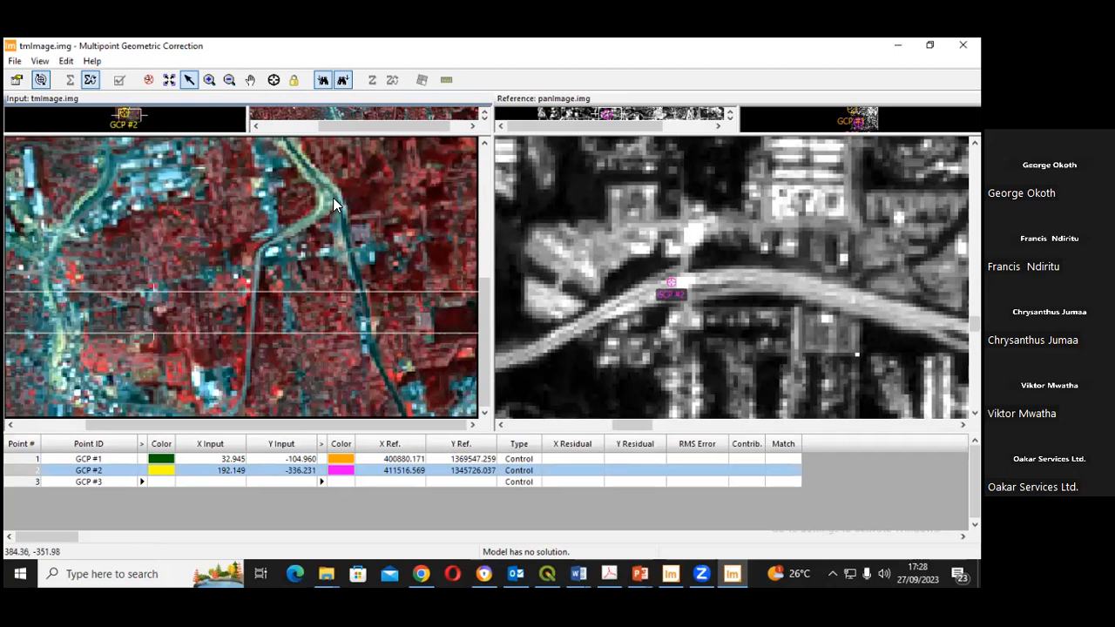
{"action": "scroll", "coordinate": [324, 185], "scroll_direction": "up", "scroll_amount": 2}
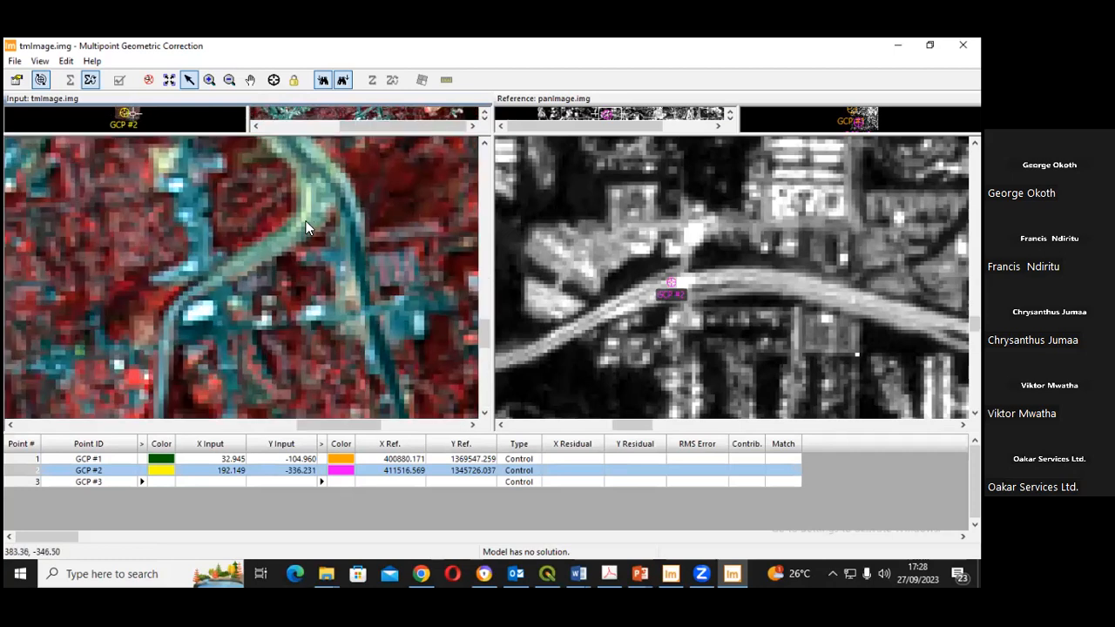
{"action": "scroll", "coordinate": [305, 229], "scroll_direction": "up", "scroll_amount": 1}
{"action": "scroll", "coordinate": [293, 252], "scroll_direction": "up", "scroll_amount": 1}
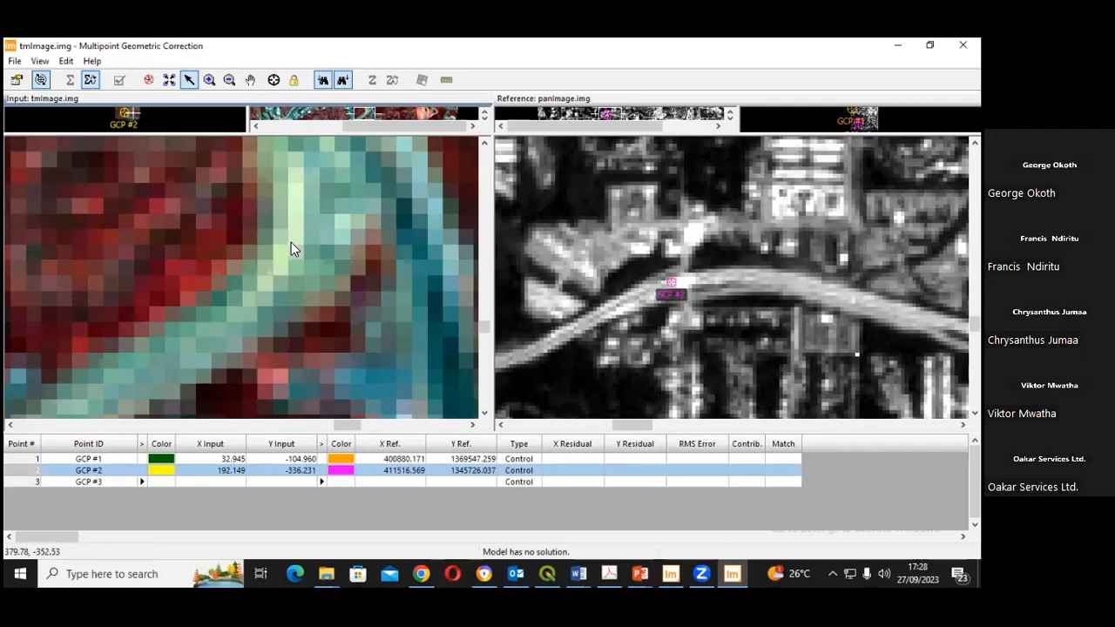
{"action": "left_click", "coordinate": [274, 79]}
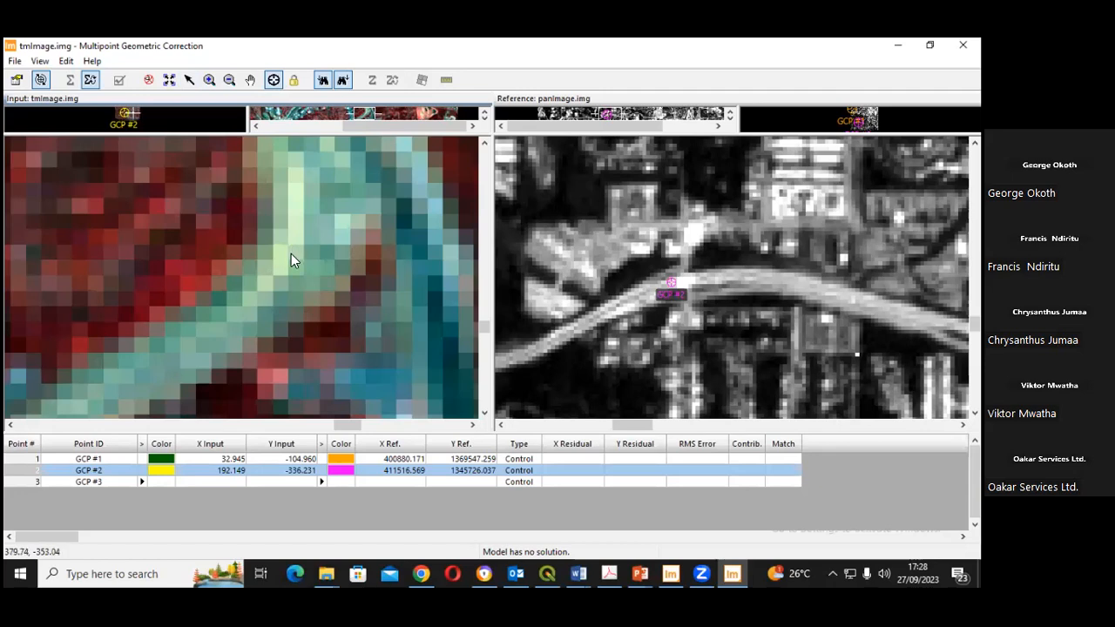
{"action": "left_click", "coordinate": [328, 321]}
- Place GCP #3's reference point on the matching highway junction in panImage.img, at about X 428754, Y 1341211
{"action": "scroll", "coordinate": [597, 289], "scroll_direction": "down", "scroll_amount": 5}
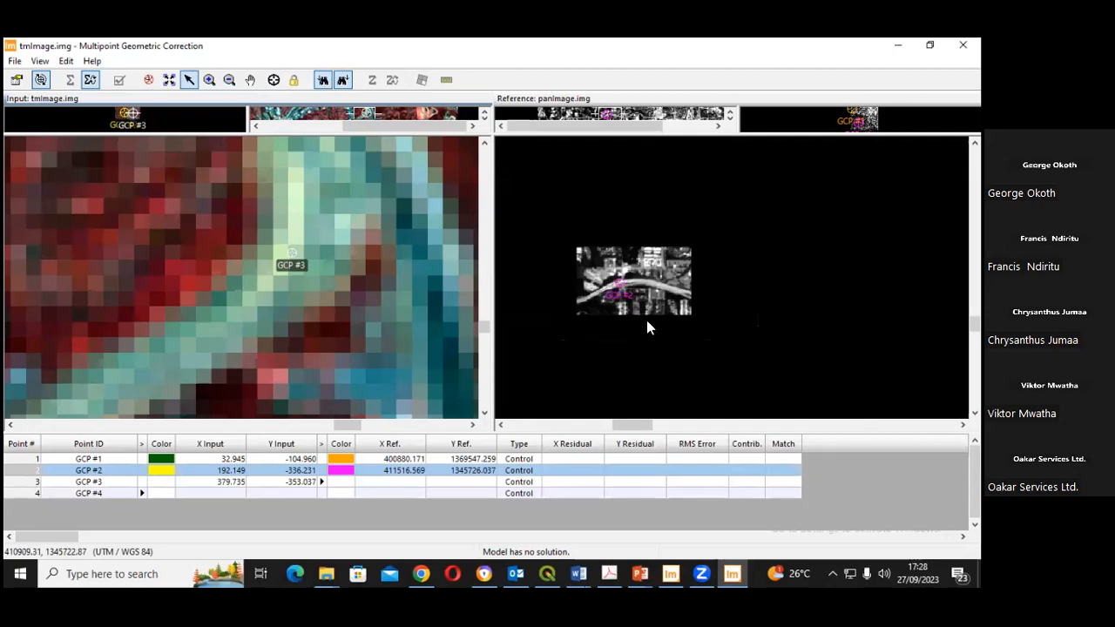
{"action": "scroll", "coordinate": [771, 318], "scroll_direction": "up", "scroll_amount": 3}
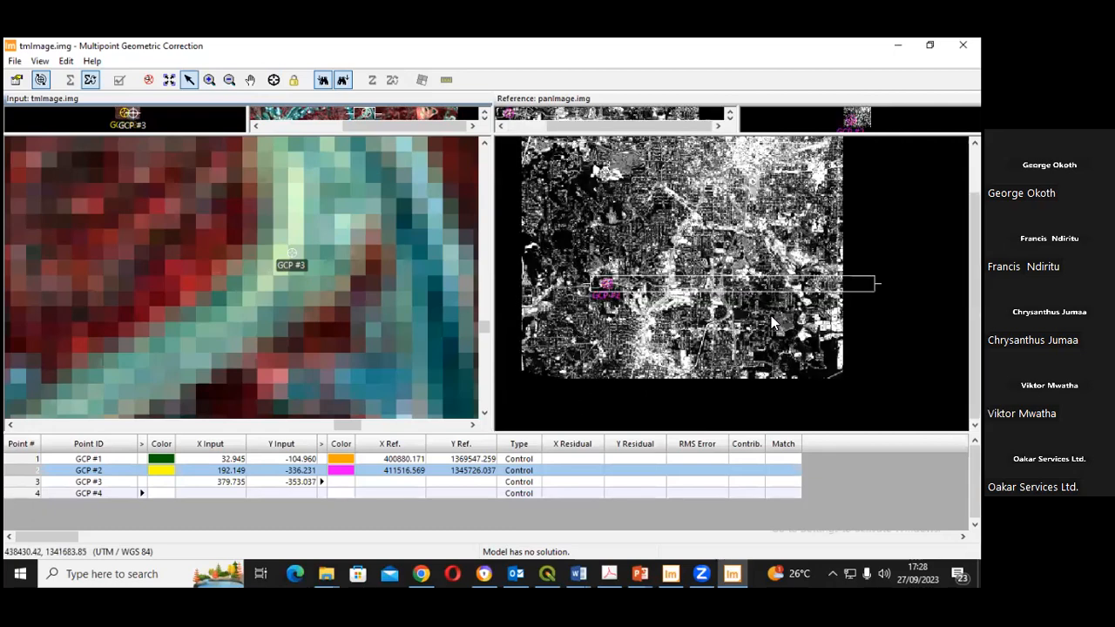
{"action": "scroll", "coordinate": [693, 317], "scroll_direction": "up", "scroll_amount": 1}
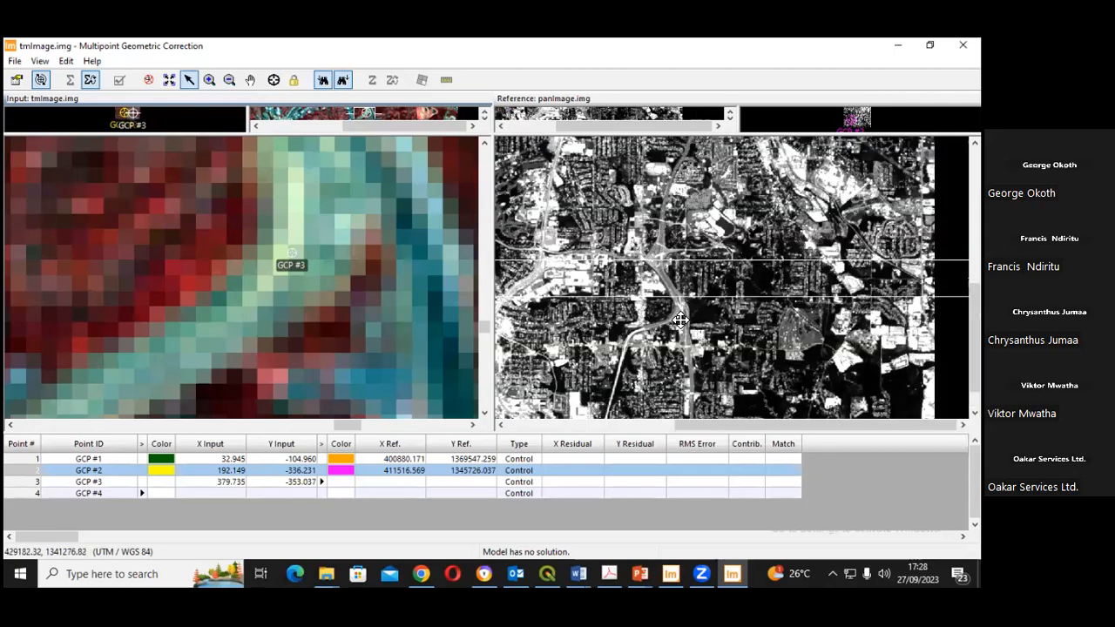
{"action": "scroll", "coordinate": [671, 328], "scroll_direction": "up", "scroll_amount": 2}
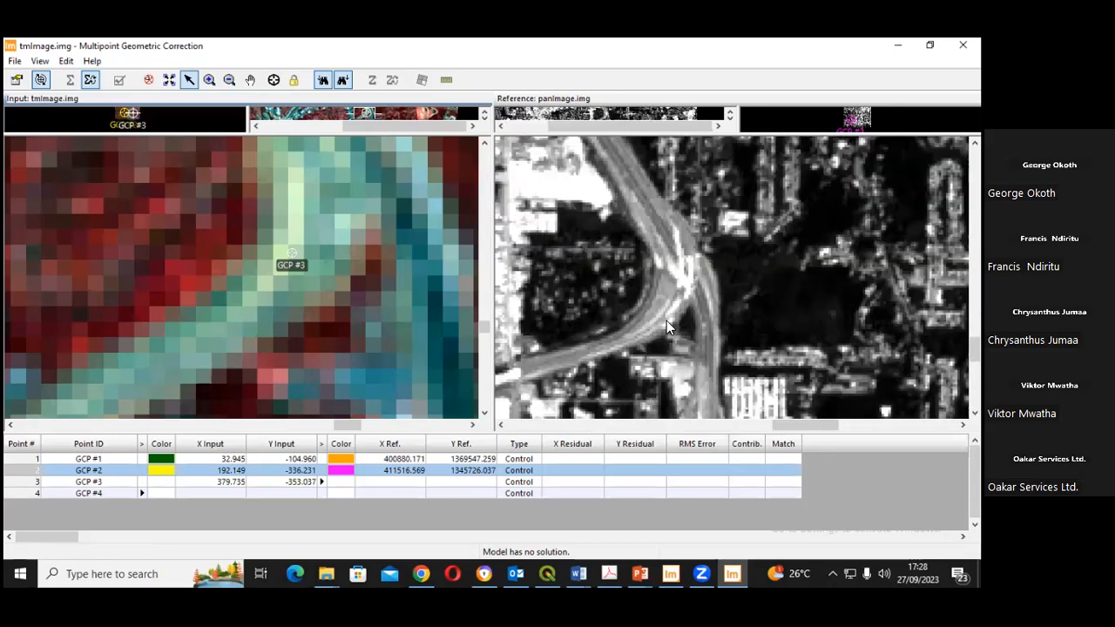
{"action": "scroll", "coordinate": [666, 322], "scroll_direction": "up", "scroll_amount": 1}
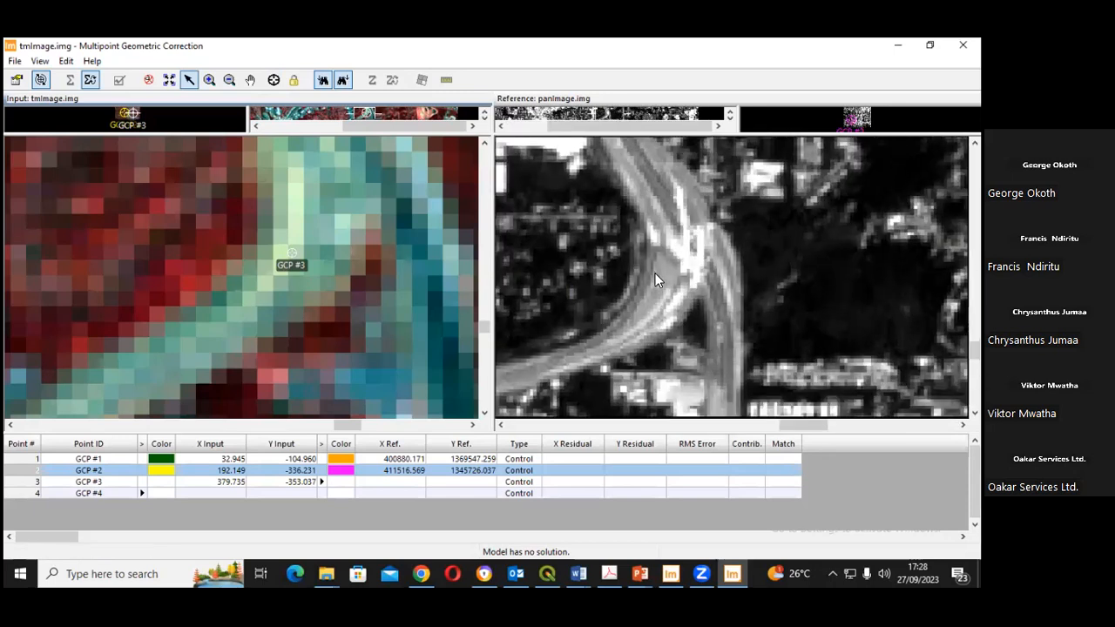
{"action": "scroll", "coordinate": [653, 289], "scroll_direction": "up", "scroll_amount": 1}
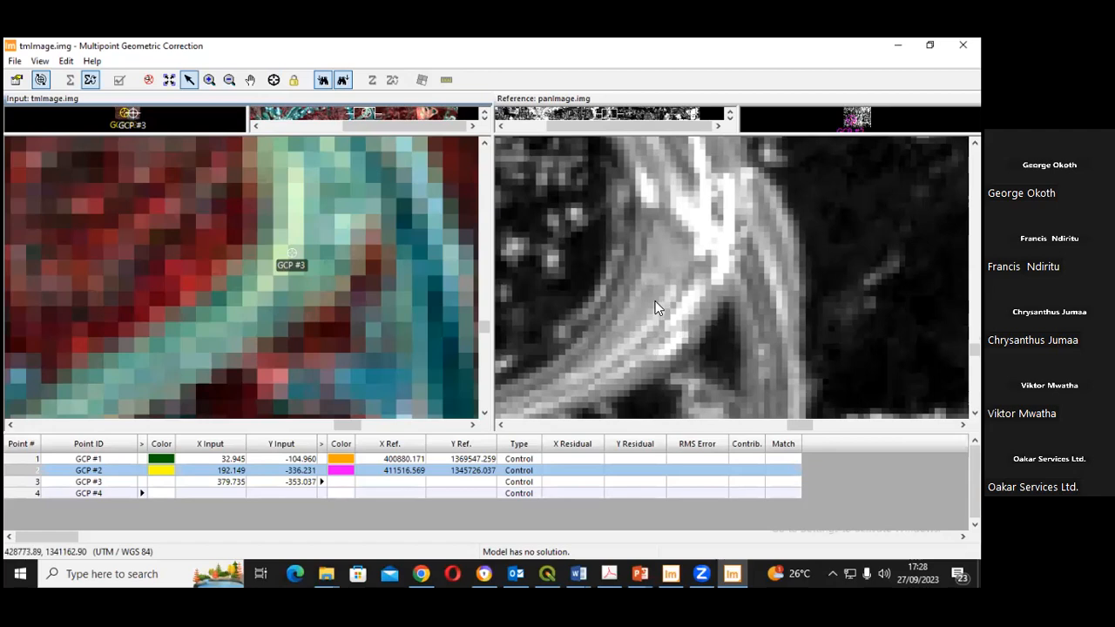
{"action": "left_click", "coordinate": [274, 79]}
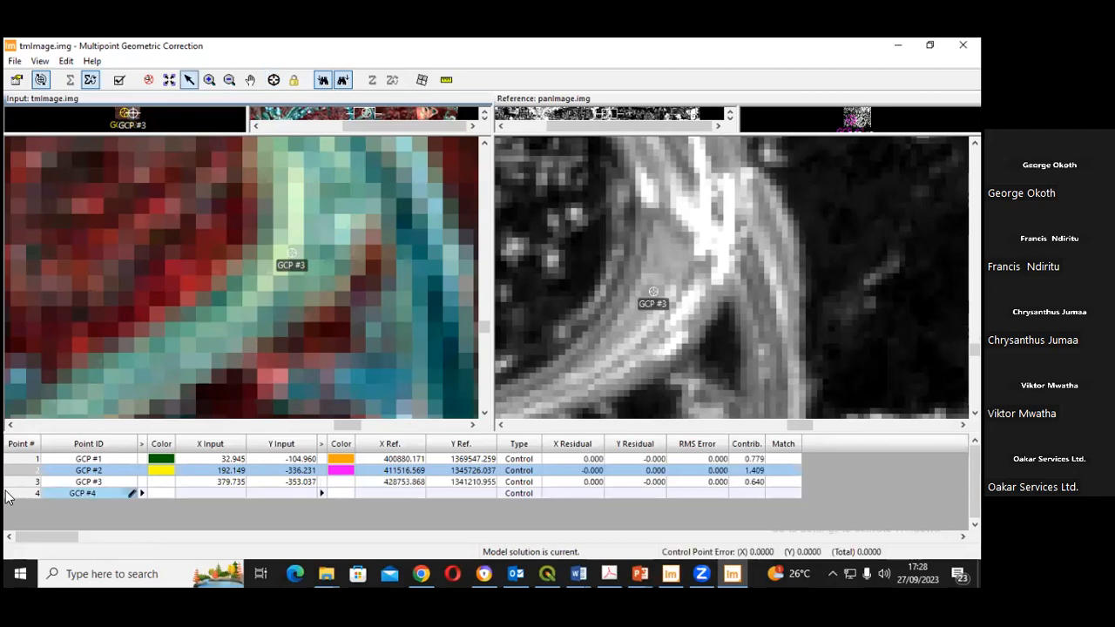
- Color GCP #3's input marker chartreuse and its reference marker Purple in the point table
{"action": "left_click", "coordinate": [72, 485]}
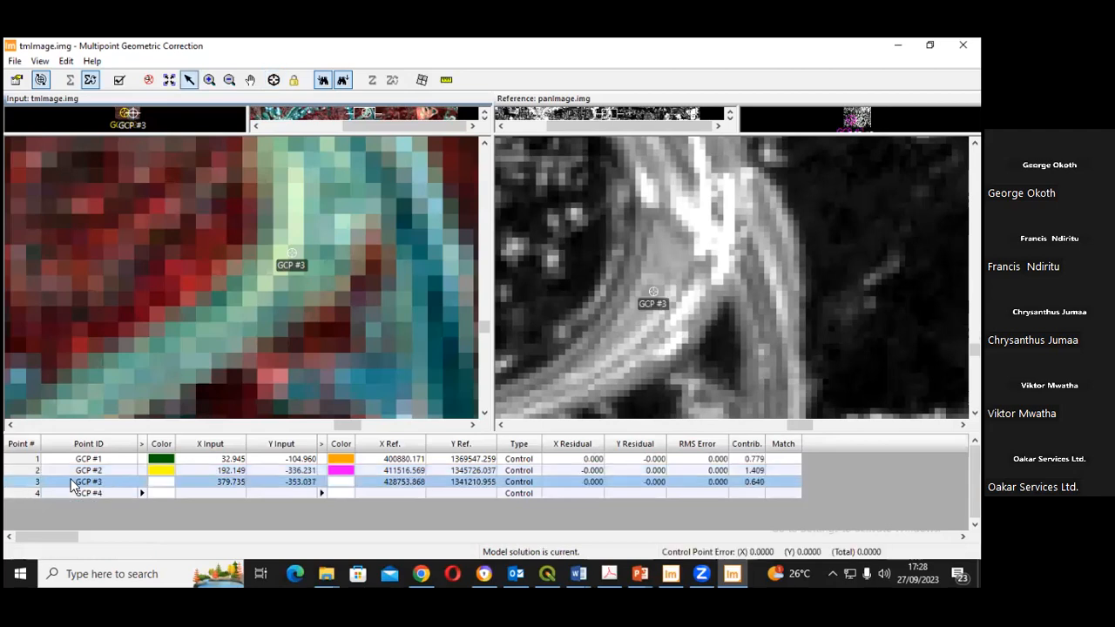
{"action": "left_click", "coordinate": [168, 482]}
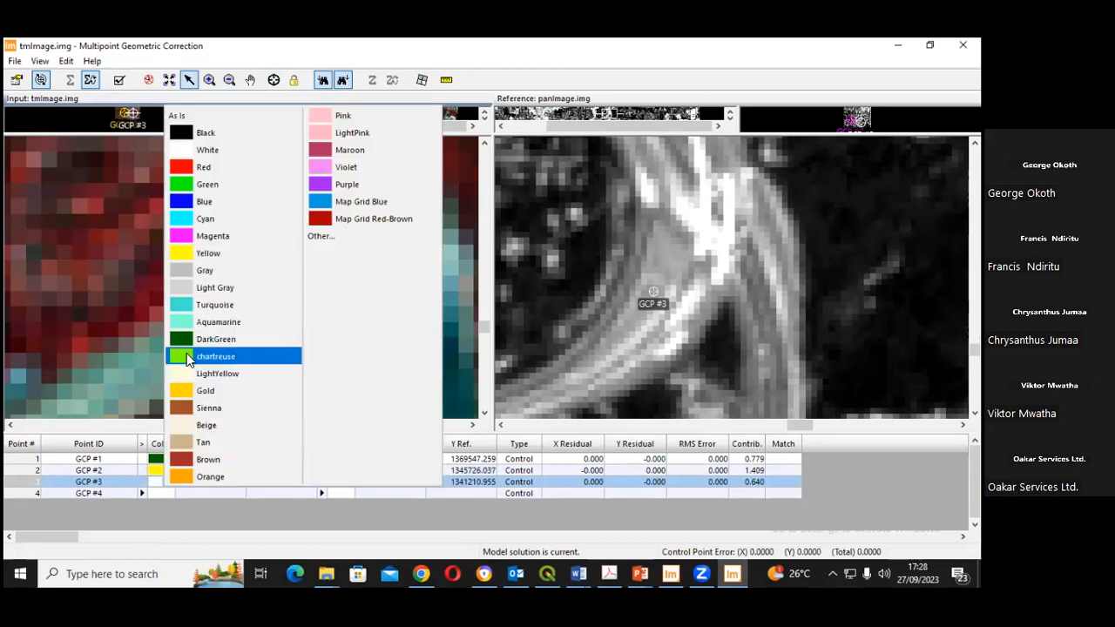
{"action": "left_click", "coordinate": [187, 354]}
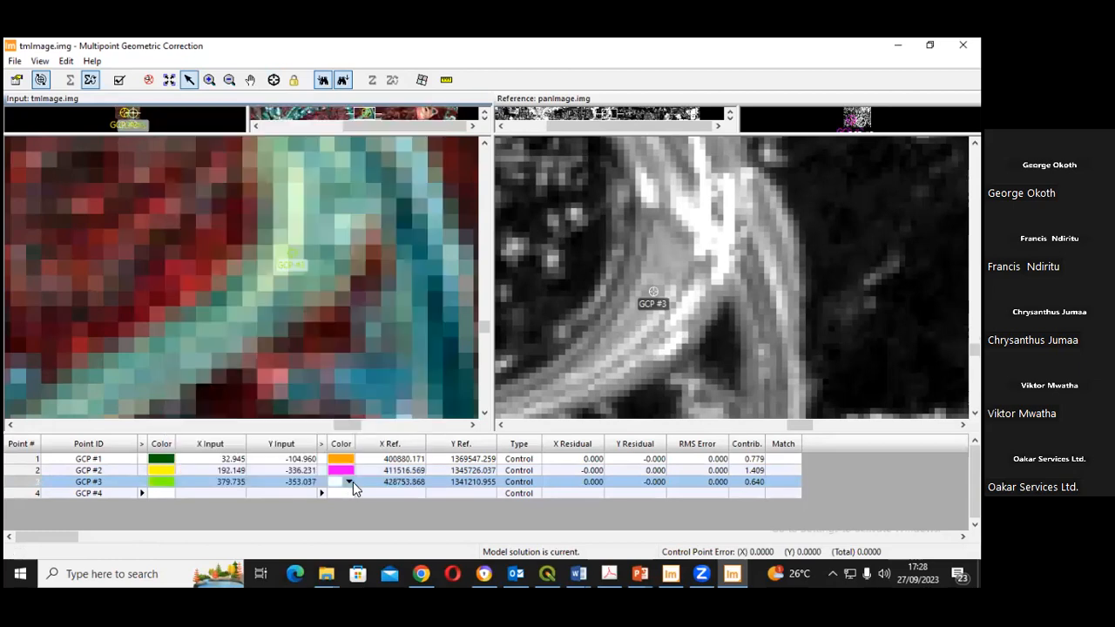
{"action": "left_click", "coordinate": [334, 484]}
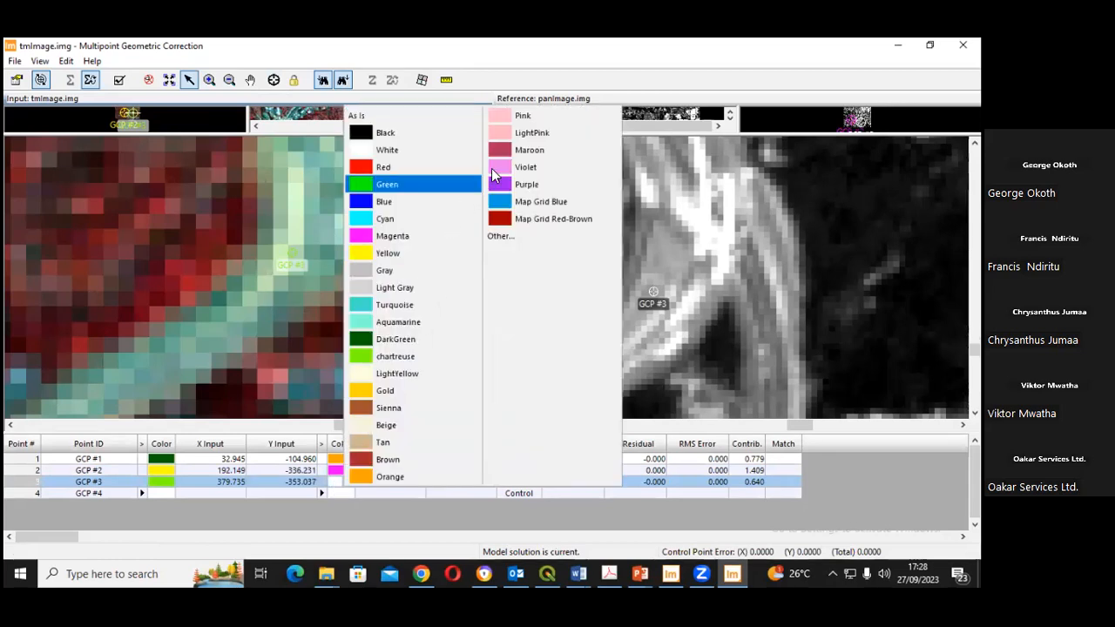
{"action": "left_click", "coordinate": [527, 185]}
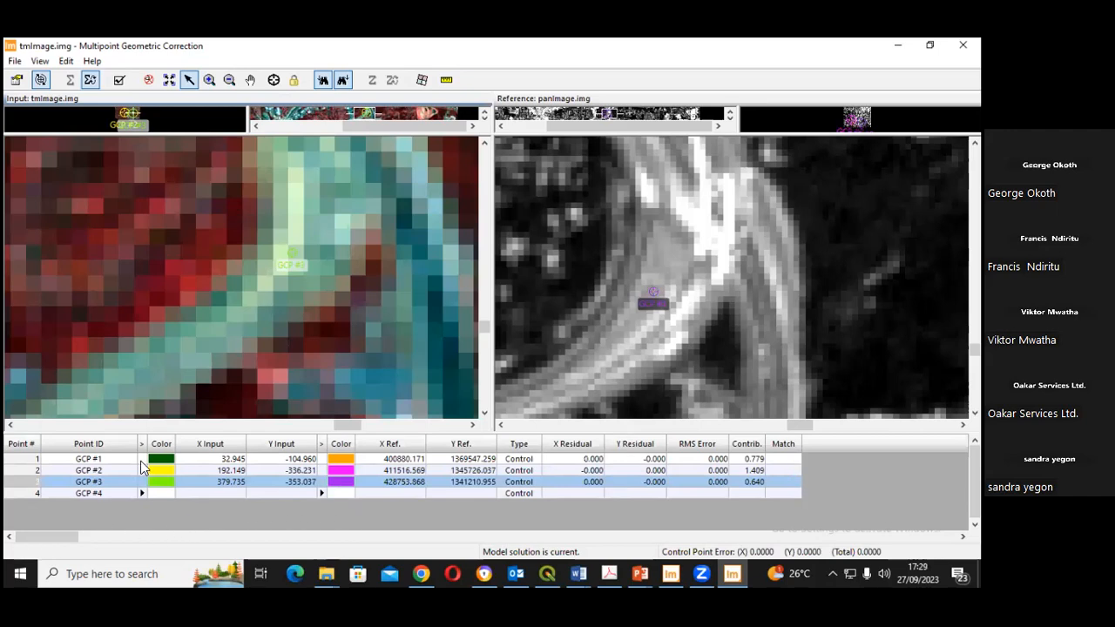
- Place GCP #4 on the red centre of the round stadium south of downtown in tmImage.img, at about X 381.7, Y -144.0
{"action": "scroll", "coordinate": [561, 332], "scroll_direction": "down", "scroll_amount": 1}
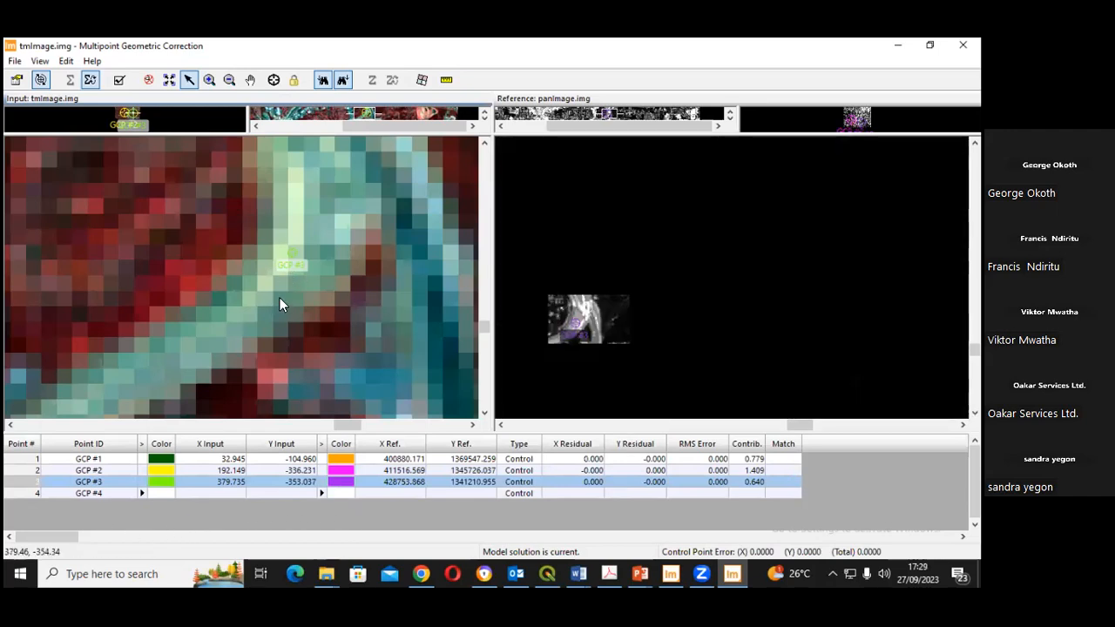
{"action": "scroll", "coordinate": [279, 299], "scroll_direction": "down", "scroll_amount": 3}
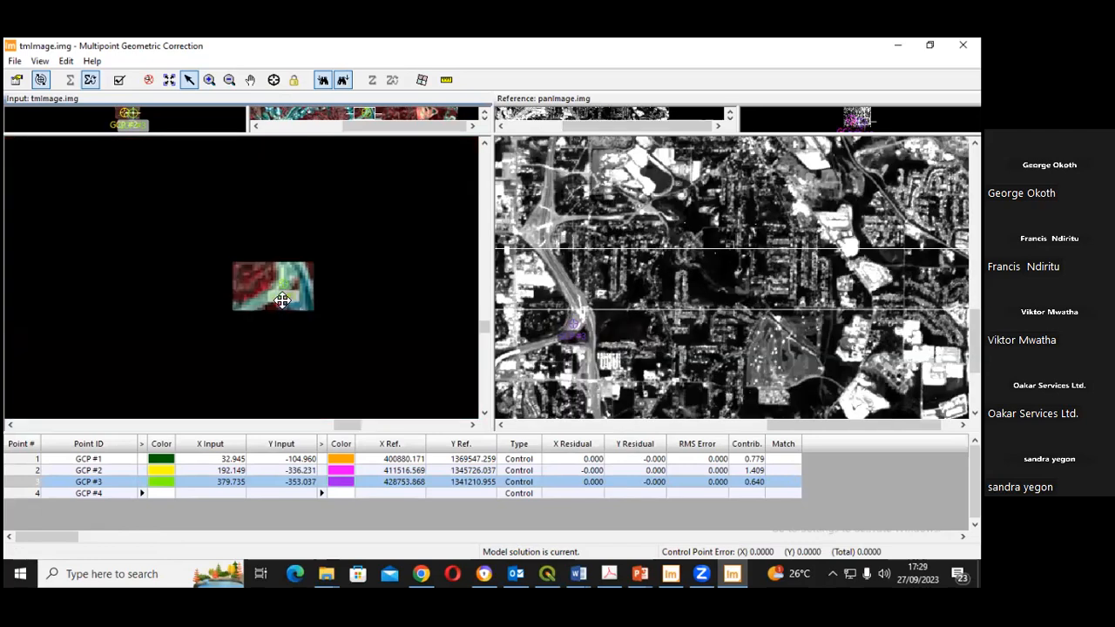
{"action": "scroll", "coordinate": [274, 323], "scroll_direction": "down", "scroll_amount": 1}
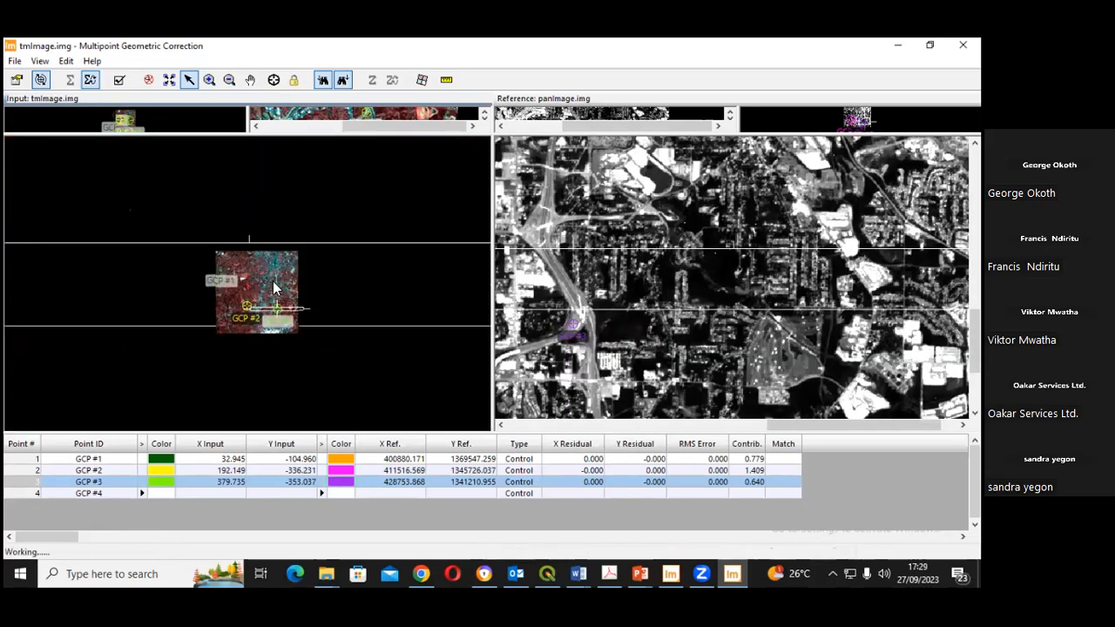
{"action": "scroll", "coordinate": [277, 265], "scroll_direction": "up", "scroll_amount": 1}
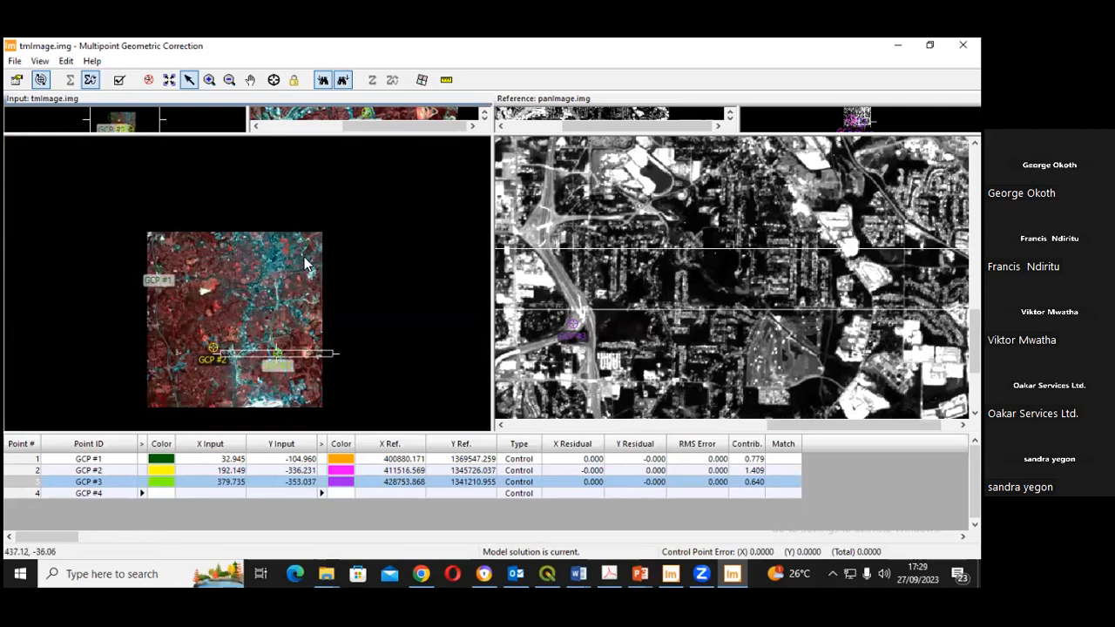
{"action": "scroll", "coordinate": [307, 256], "scroll_direction": "up", "scroll_amount": 3}
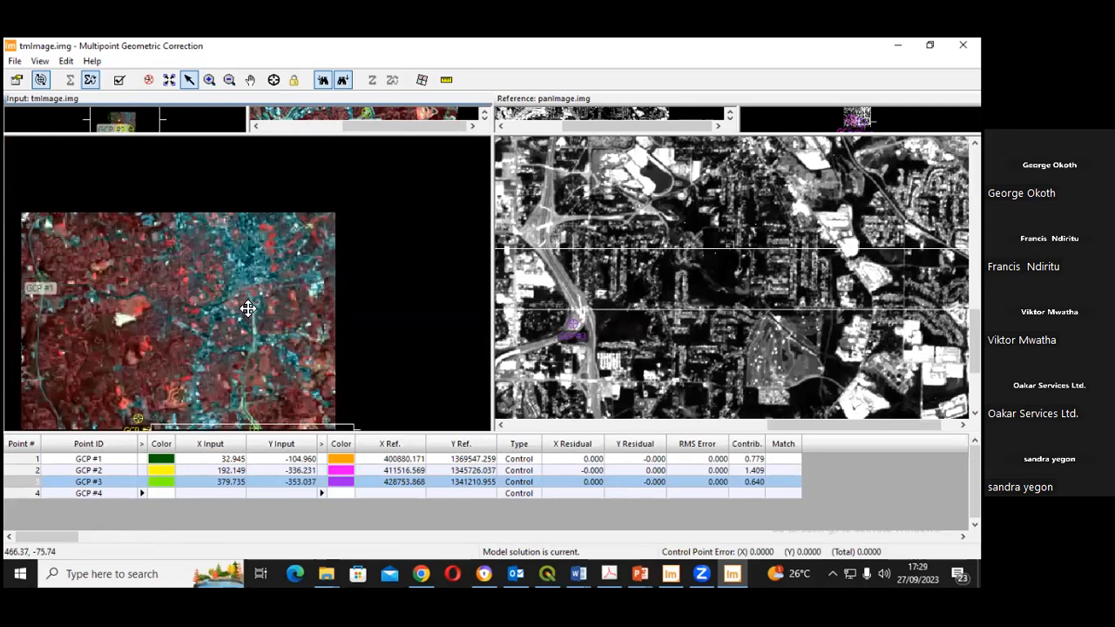
{"action": "scroll", "coordinate": [247, 308], "scroll_direction": "up", "scroll_amount": 2}
{"action": "scroll", "coordinate": [255, 315], "scroll_direction": "up", "scroll_amount": 2}
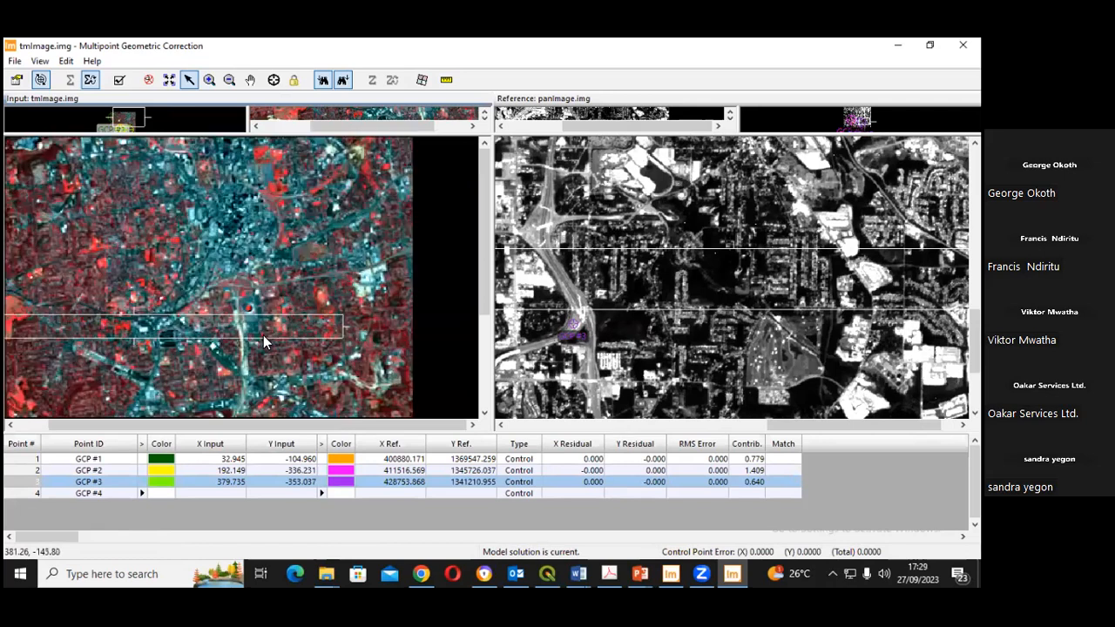
{"action": "scroll", "coordinate": [262, 335], "scroll_direction": "up", "scroll_amount": 4}
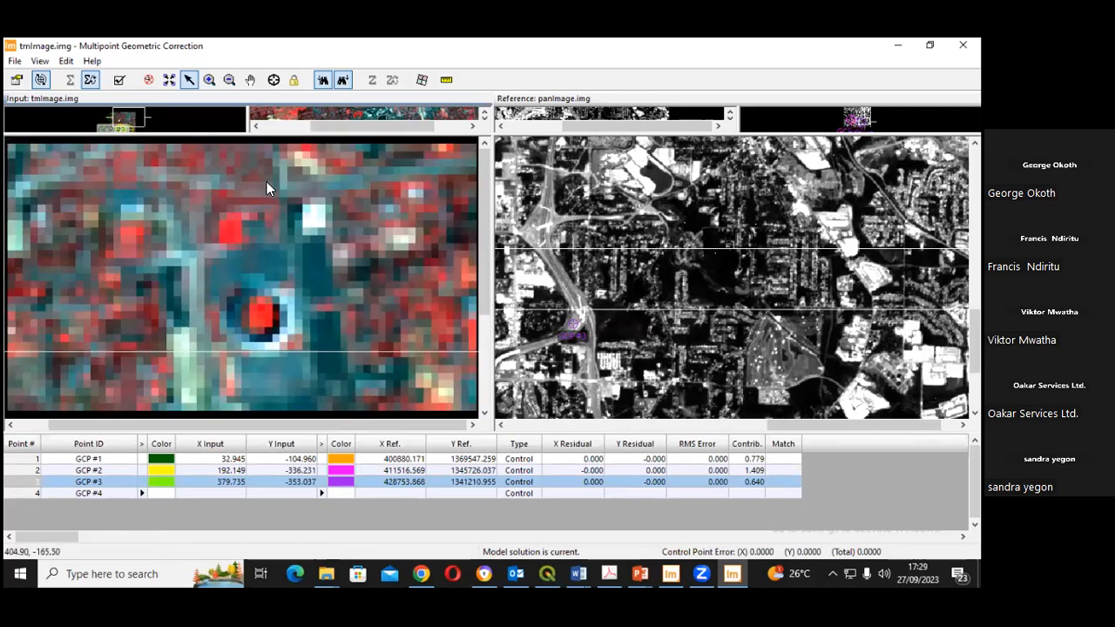
{"action": "scroll", "coordinate": [259, 323], "scroll_direction": "down", "scroll_amount": 3}
{"action": "scroll", "coordinate": [256, 323], "scroll_direction": "up", "scroll_amount": 3}
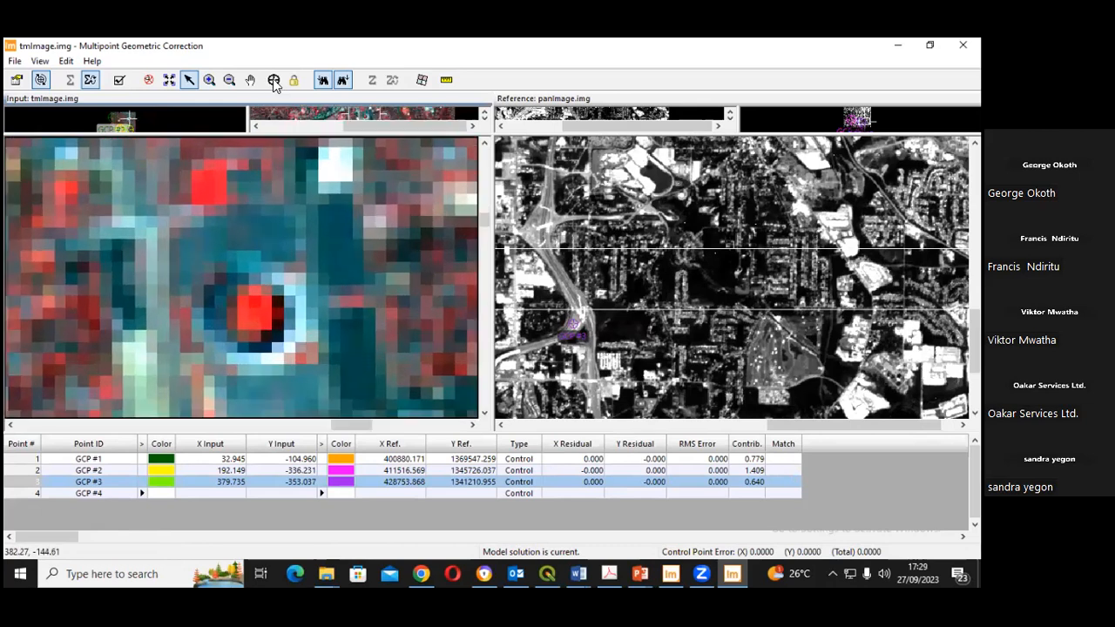
{"action": "left_click", "coordinate": [273, 79]}
{"action": "scroll", "coordinate": [249, 310], "scroll_direction": "up", "scroll_amount": 2}
{"action": "left_click", "coordinate": [248, 310]}
- Move GCP #4's reference point onto the centre of the matching round stadium in panImage.img, at about X 432244, Y 1360262
{"action": "left_click", "coordinate": [616, 315]}
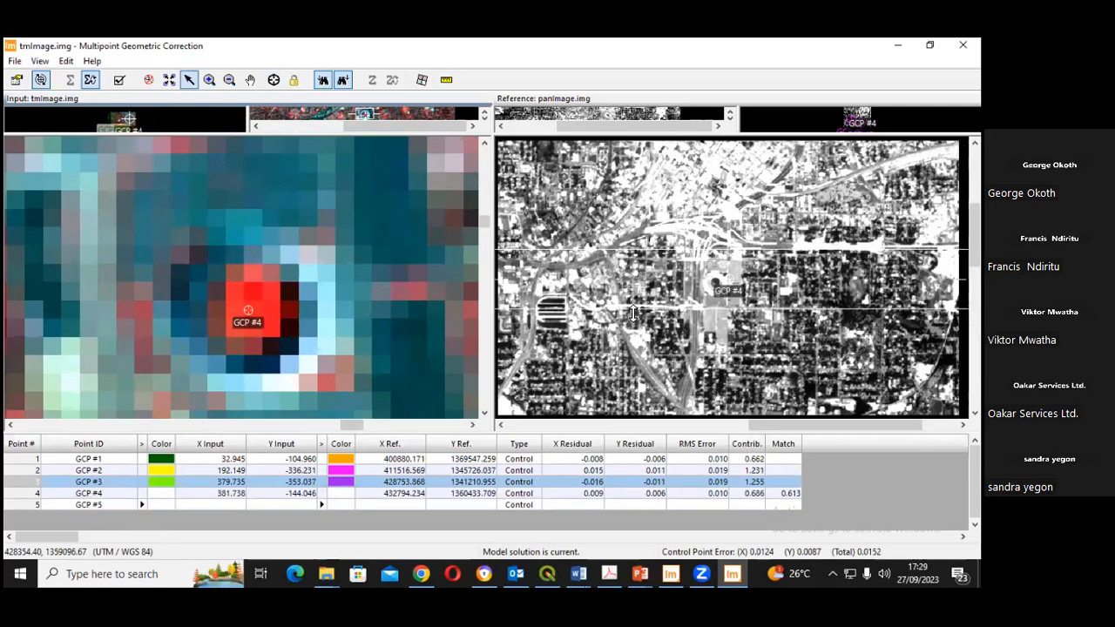
{"action": "scroll", "coordinate": [633, 314], "scroll_direction": "up", "scroll_amount": 3}
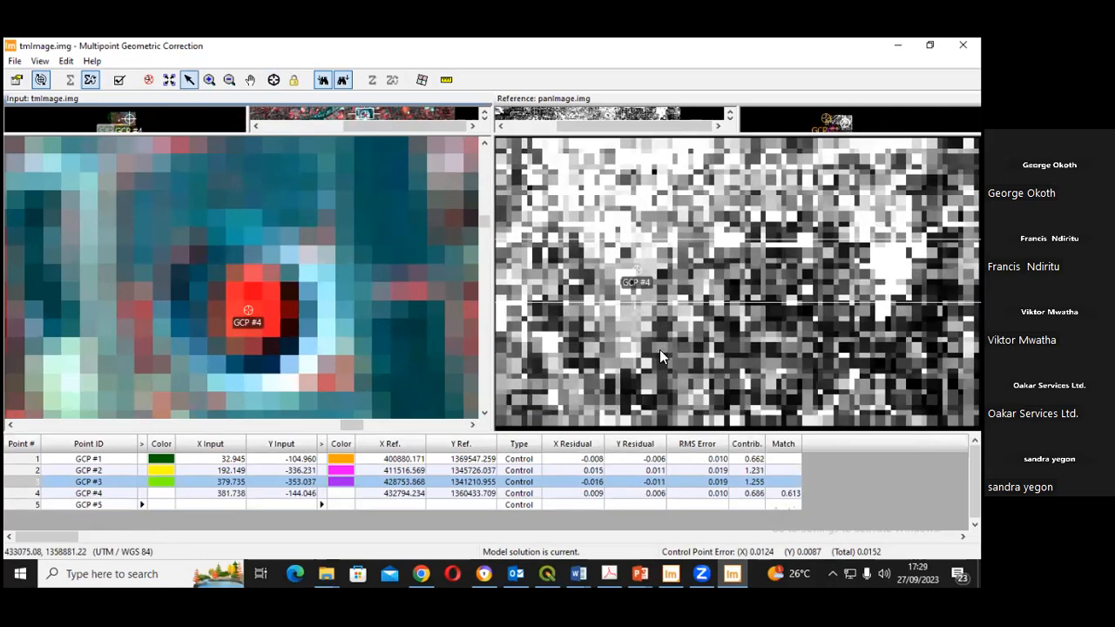
{"action": "scroll", "coordinate": [660, 352], "scroll_direction": "down", "scroll_amount": 3}
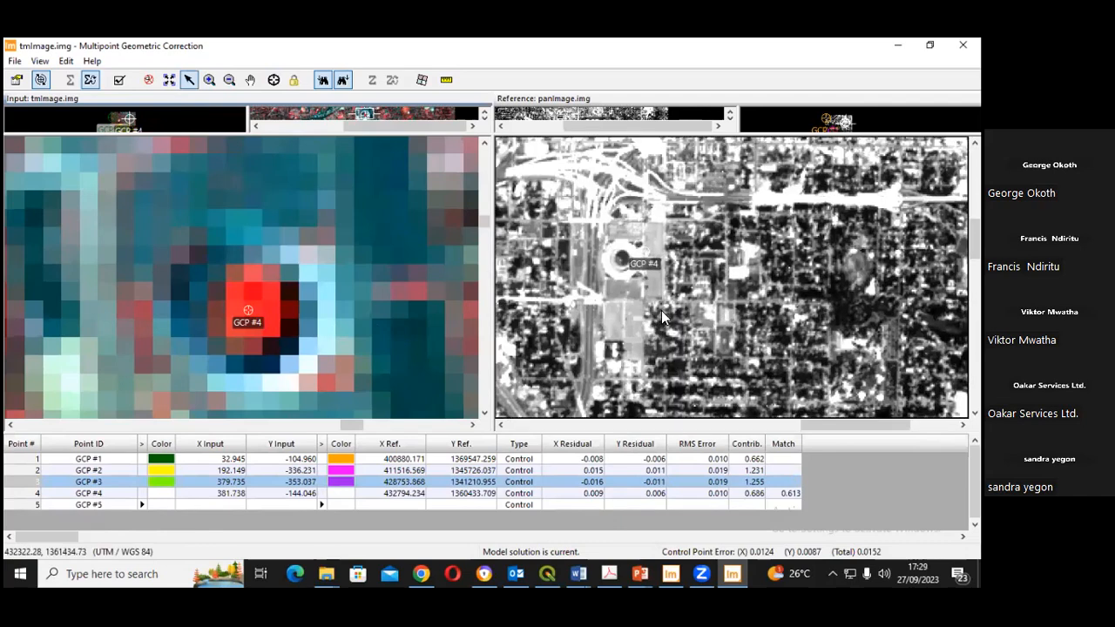
{"action": "scroll", "coordinate": [662, 318], "scroll_direction": "up", "scroll_amount": 3}
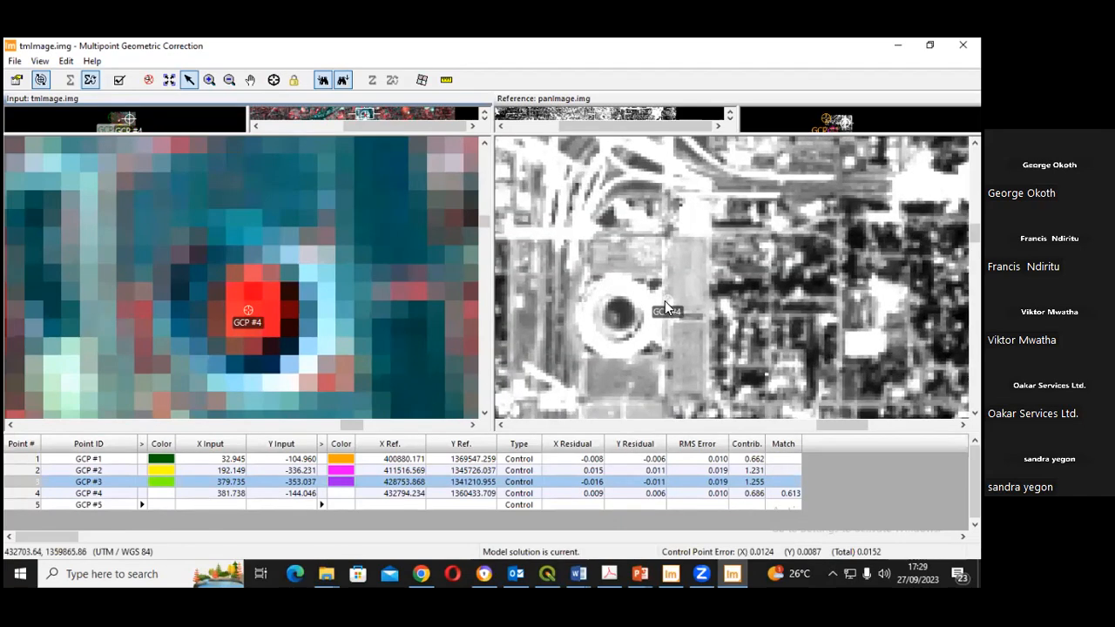
{"action": "left_click_drag", "start_coordinate": [669, 307], "coordinate": [618, 316]}
{"action": "left_click", "coordinate": [89, 462]}
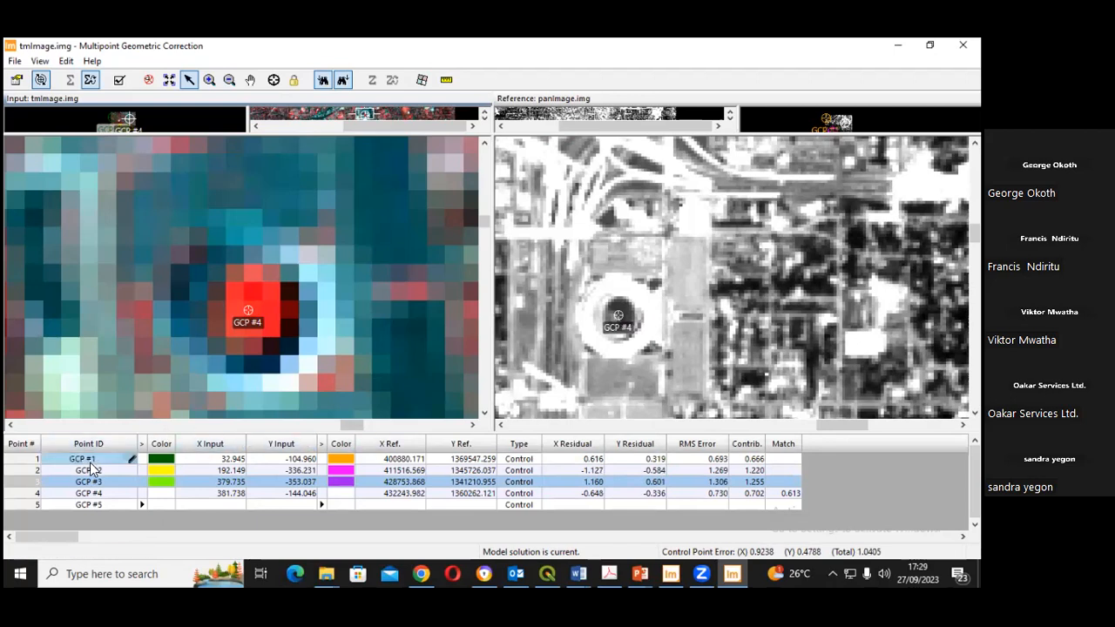
- Color GCP #4's input marker Blue and its reference marker Cyan in the point table
{"action": "left_click", "coordinate": [108, 493]}
{"action": "left_click", "coordinate": [162, 494]}
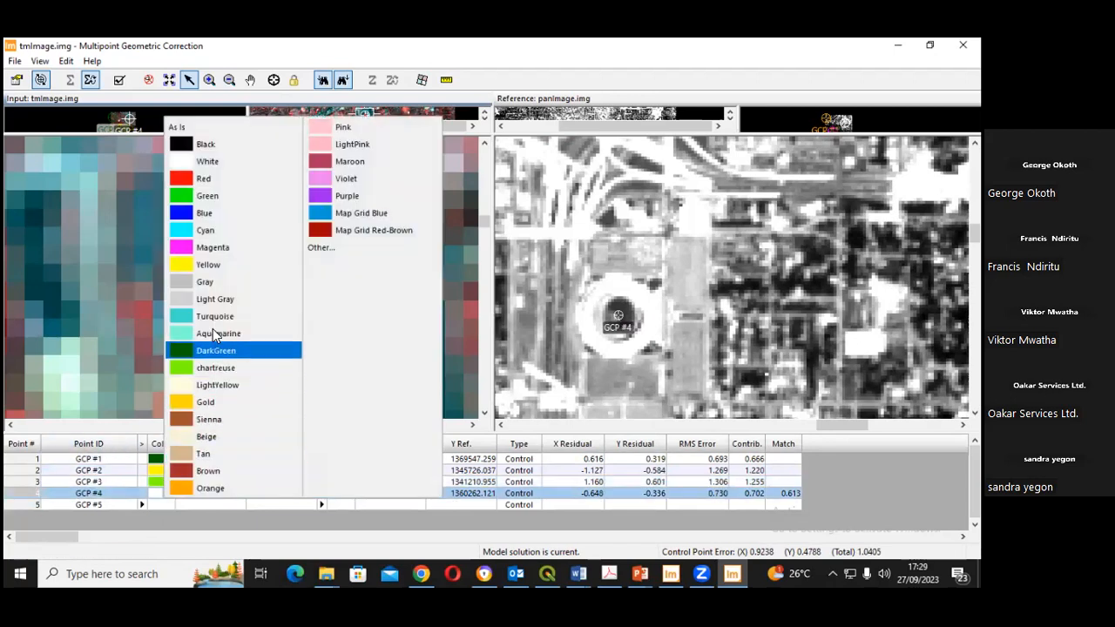
{"action": "left_click", "coordinate": [198, 214]}
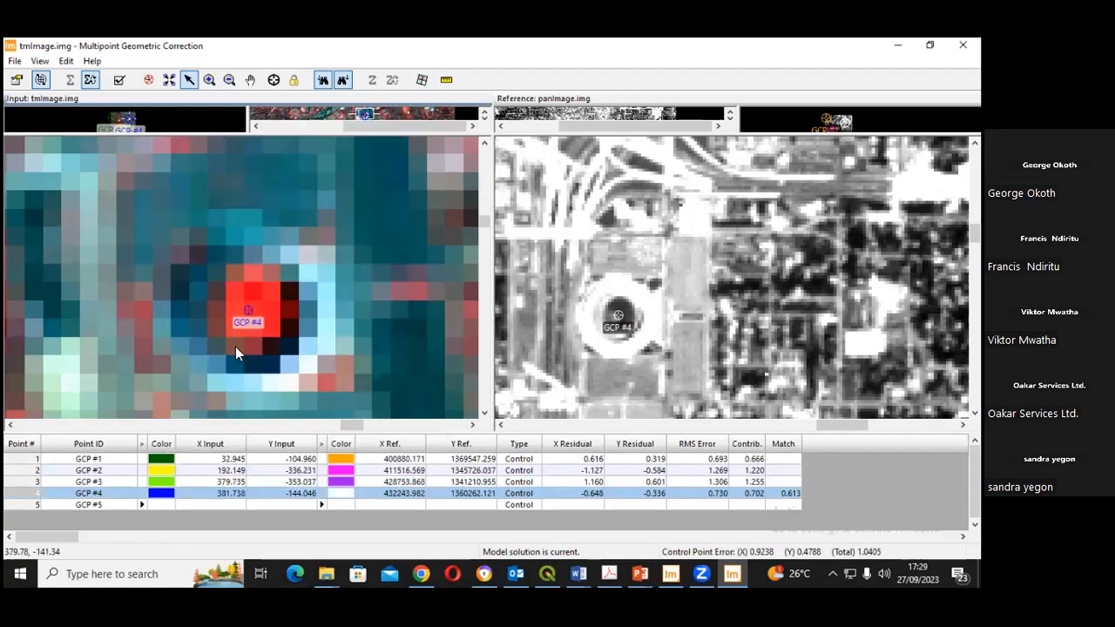
{"action": "left_click", "coordinate": [341, 494]}
{"action": "left_click", "coordinate": [346, 494]}
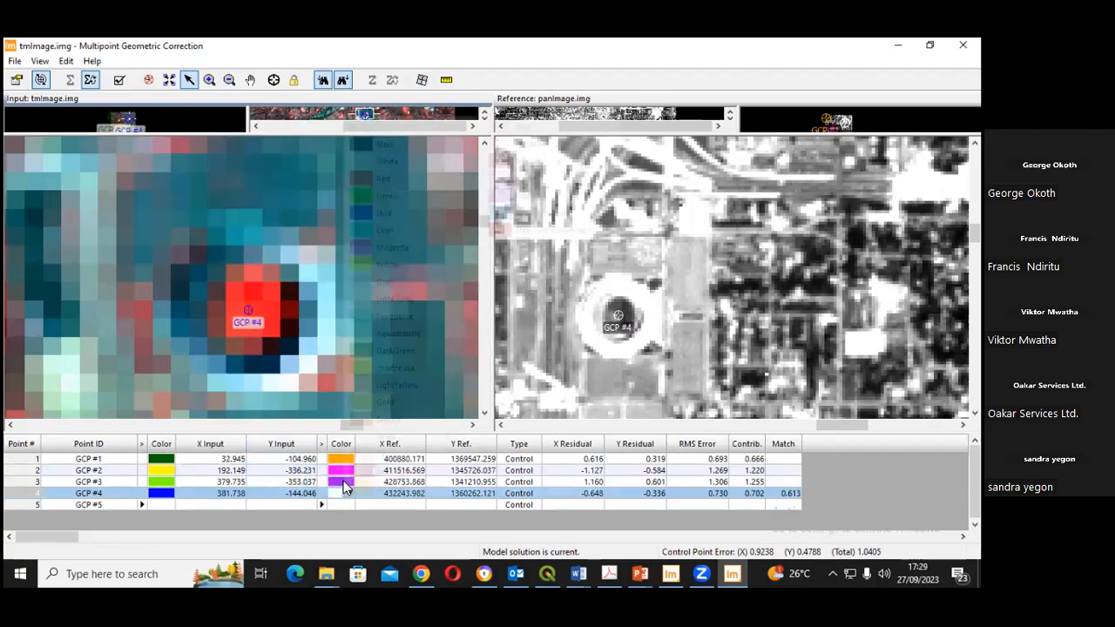
{"action": "left_click", "coordinate": [370, 232]}
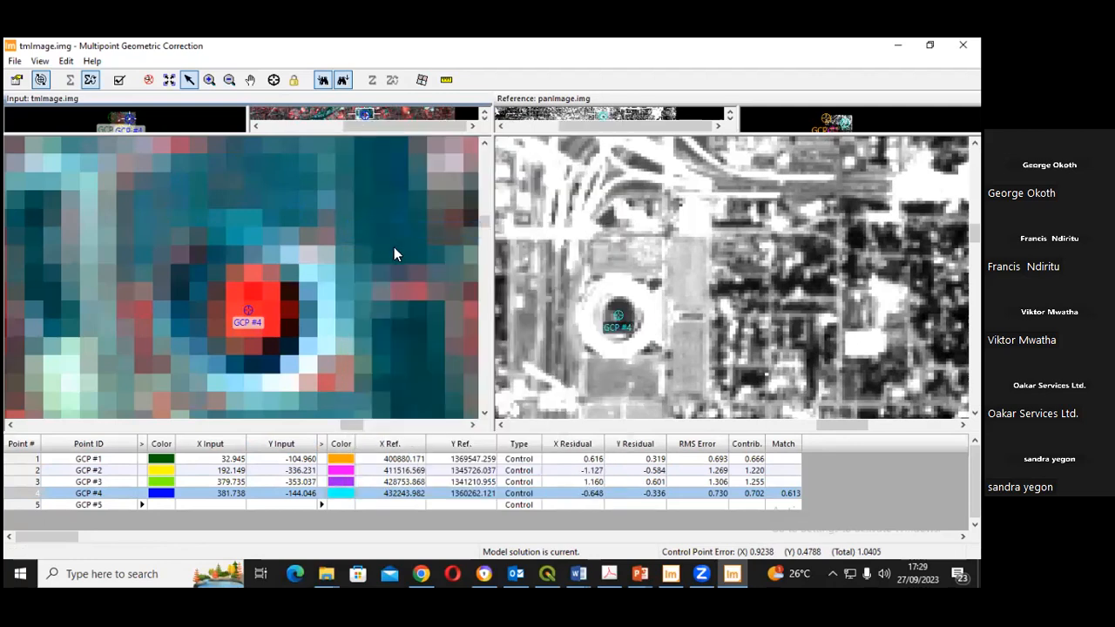
- Fit panImage.img and tmImage.img to their viewers to examine how the four GCPs are distributed
{"action": "scroll", "coordinate": [619, 353], "scroll_direction": "down", "scroll_amount": 3}
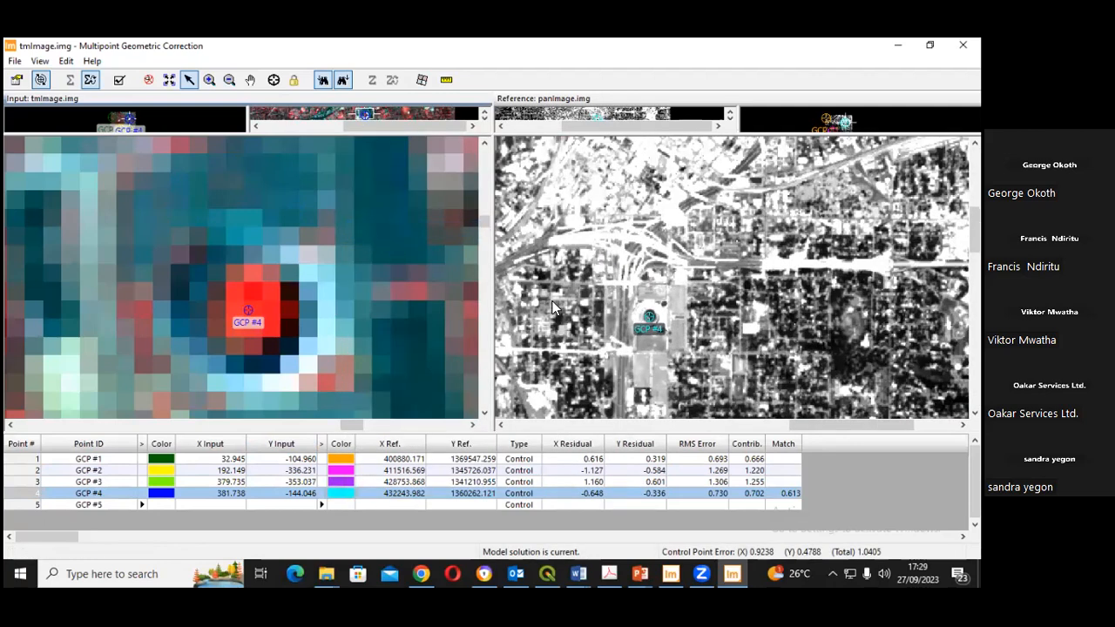
{"action": "right_click", "coordinate": [579, 366]}
{"action": "right_click", "coordinate": [780, 313]}
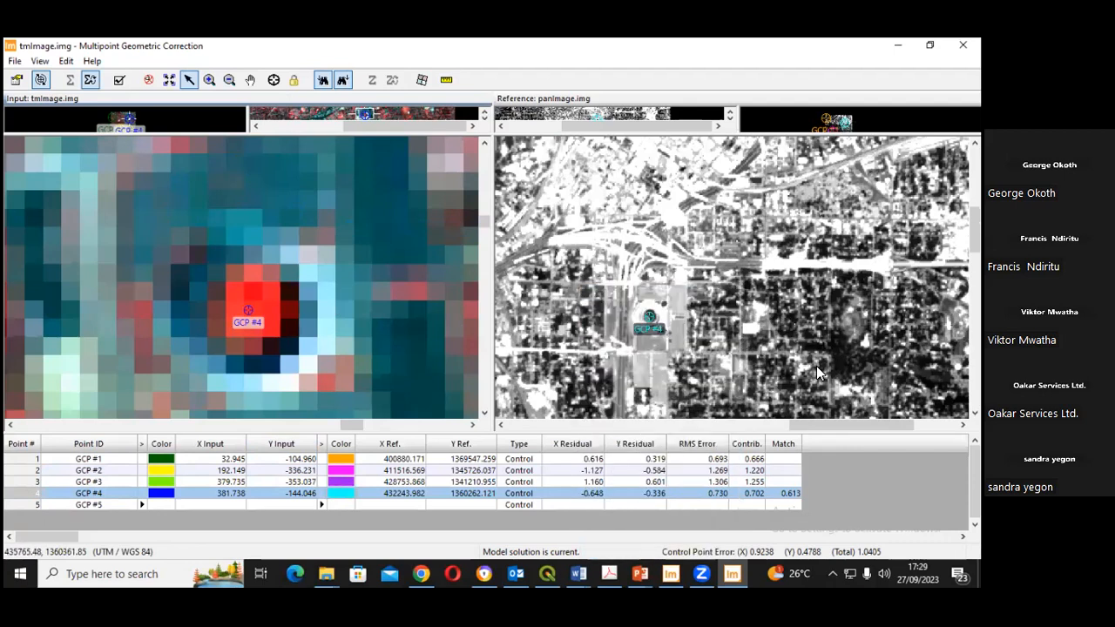
{"action": "right_click", "coordinate": [666, 263]}
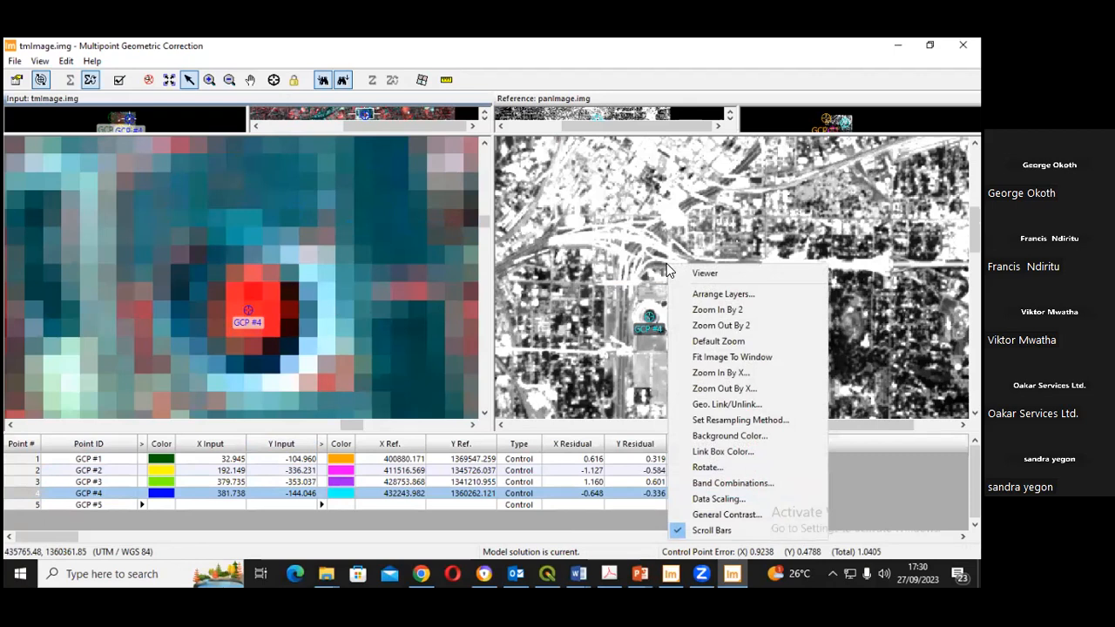
{"action": "left_click", "coordinate": [717, 360]}
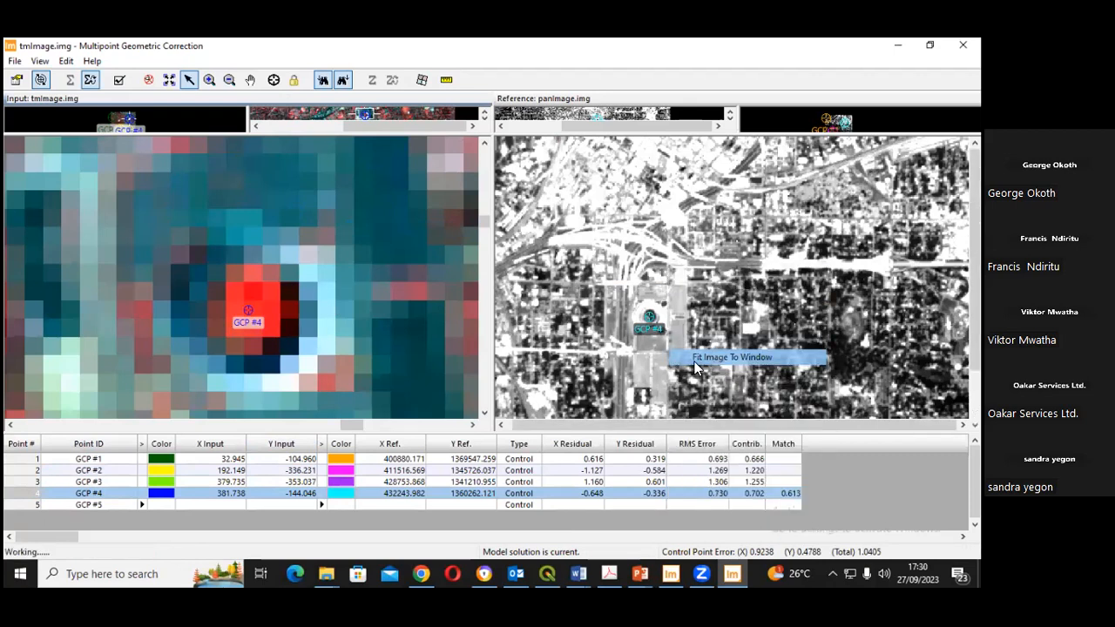
{"action": "right_click", "coordinate": [351, 375]}
{"action": "left_click", "coordinate": [353, 375]}
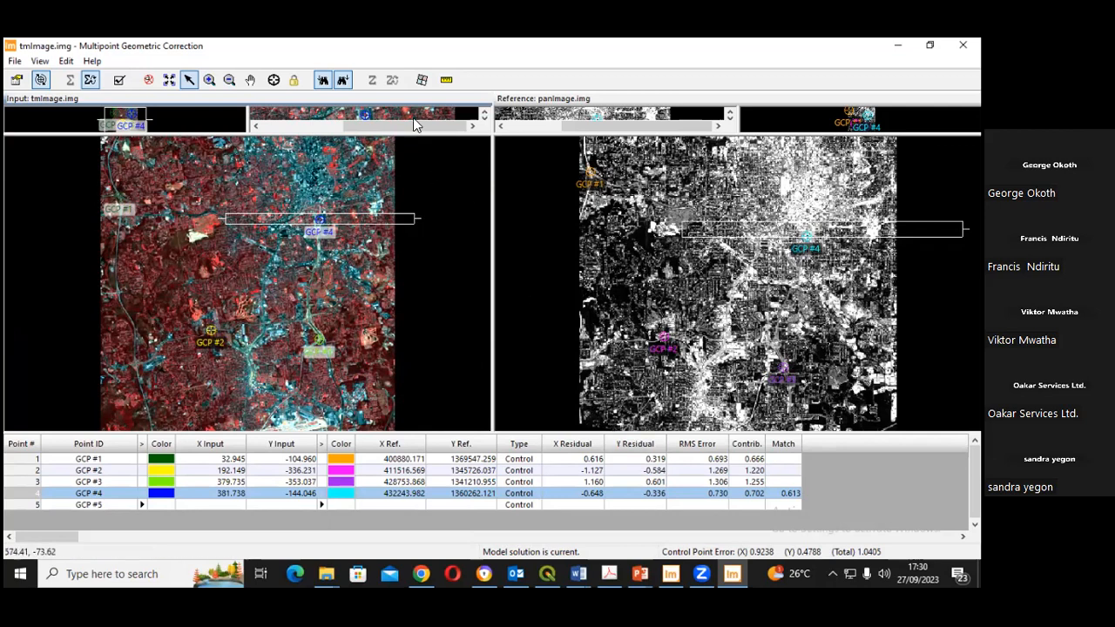
- Open the Resample dialog and set the output file to TmImageGeoref.img in the Output folder
{"action": "left_click", "coordinate": [422, 81]}
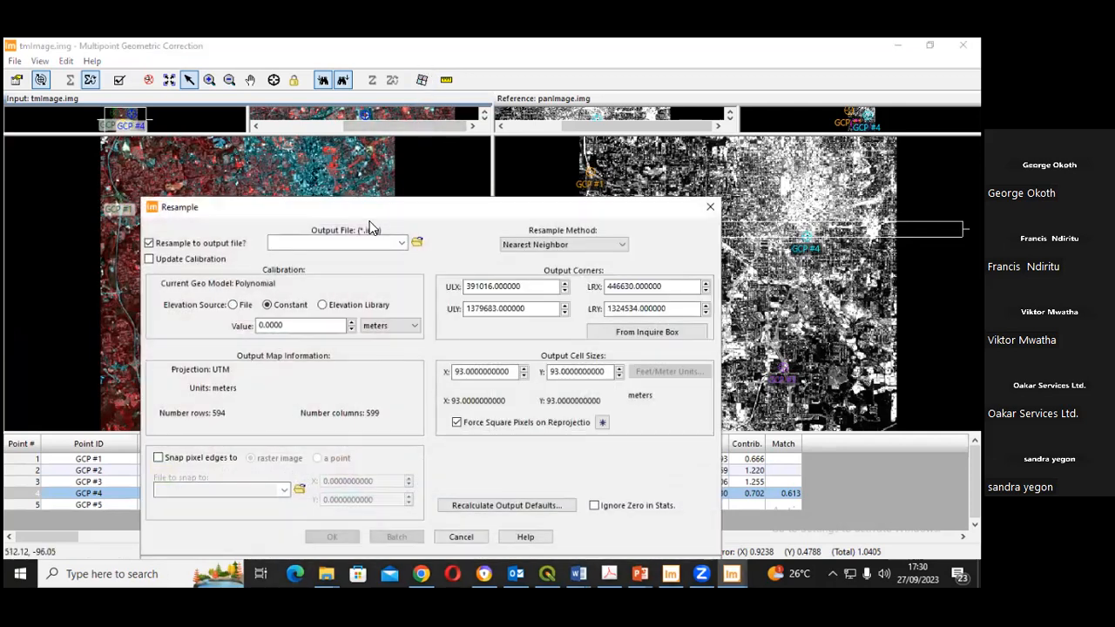
{"action": "left_click_drag", "start_coordinate": [341, 209], "coordinate": [404, 96]}
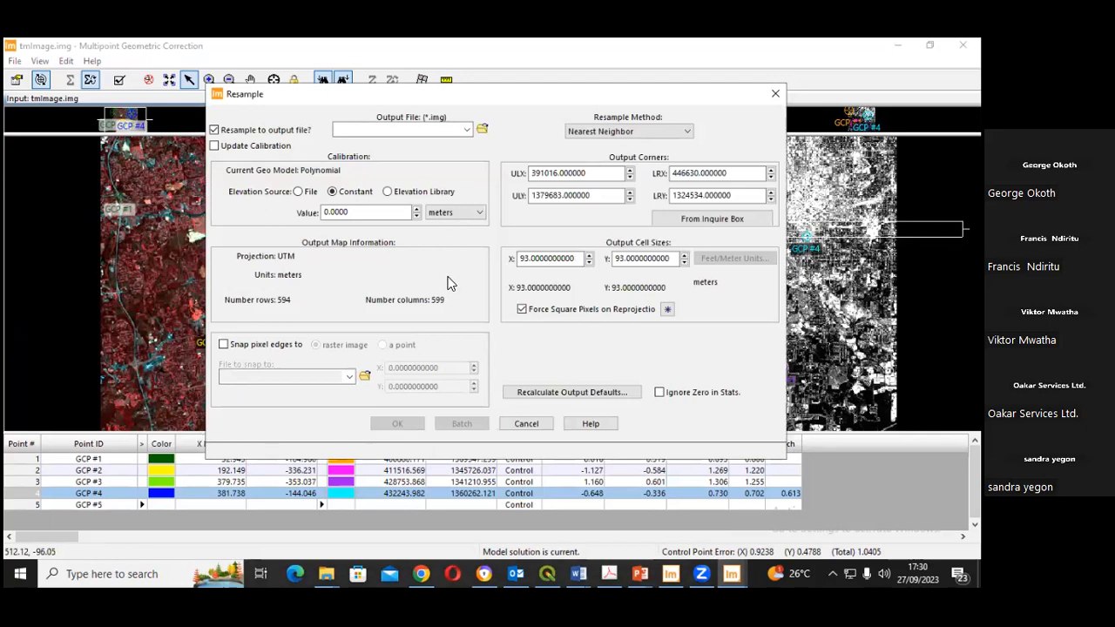
{"action": "left_click", "coordinate": [482, 129]}
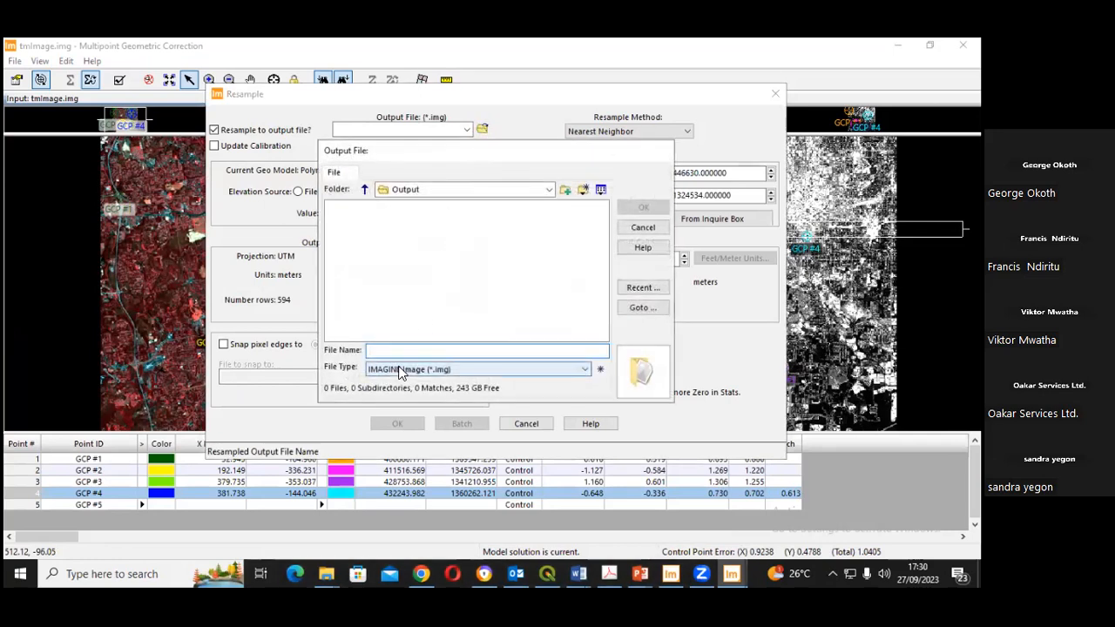
{"action": "type", "text": "Tm"}
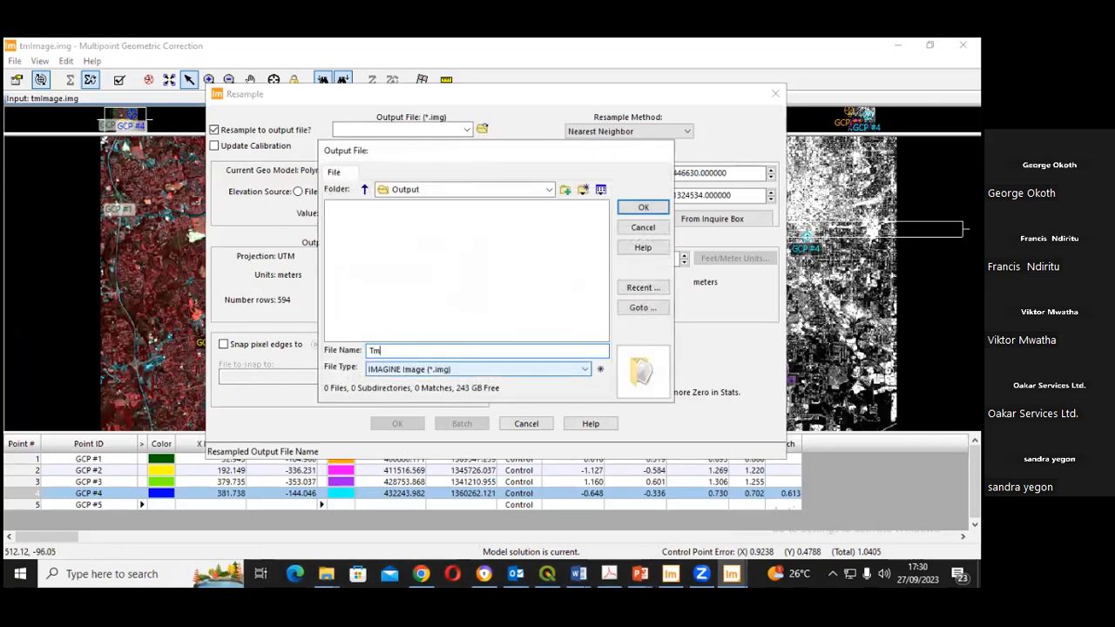
{"action": "type", "text": "imageGeoref"}
{"action": "left_click", "coordinate": [626, 209]}
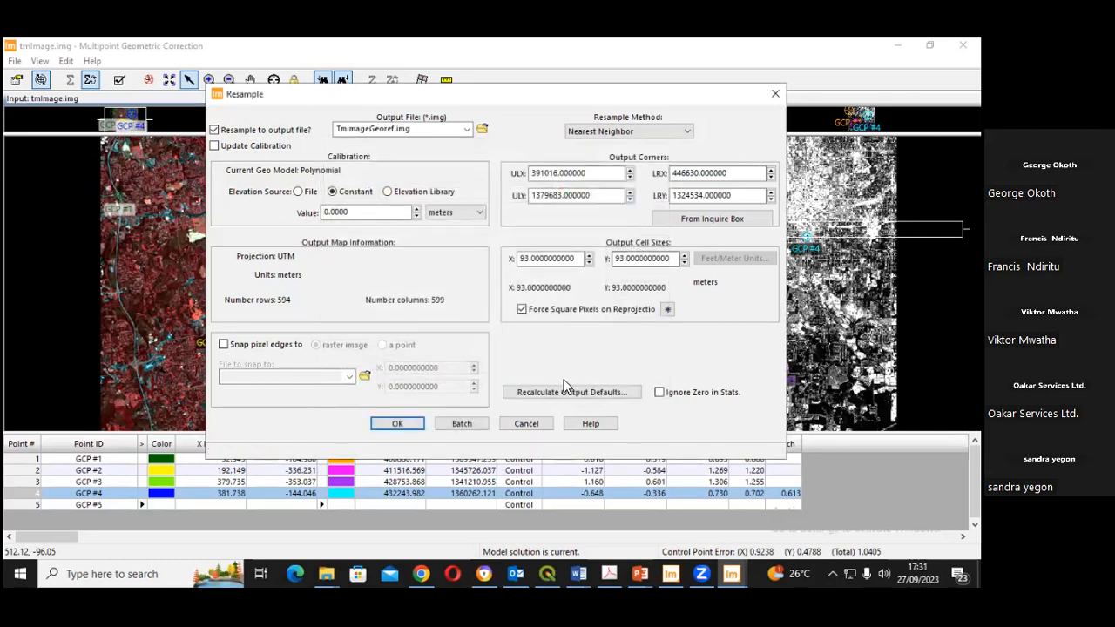
- Resample the image with Bilinear Interpolation, ignoring zero in stats, and close the process list once the job is done
{"action": "left_click", "coordinate": [660, 133]}
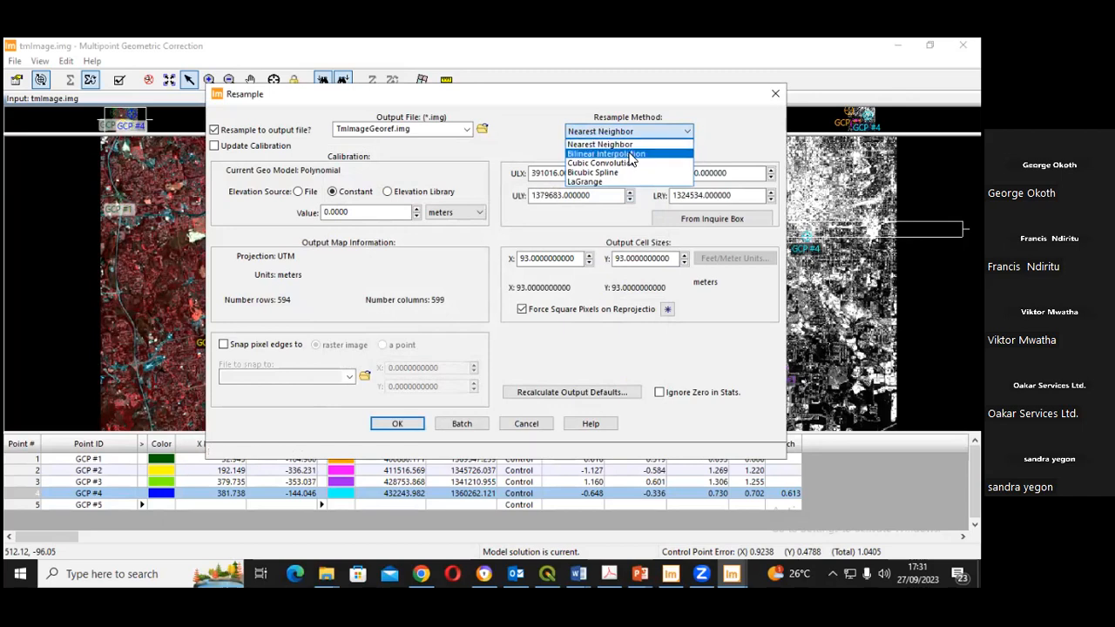
{"action": "left_click", "coordinate": [630, 154]}
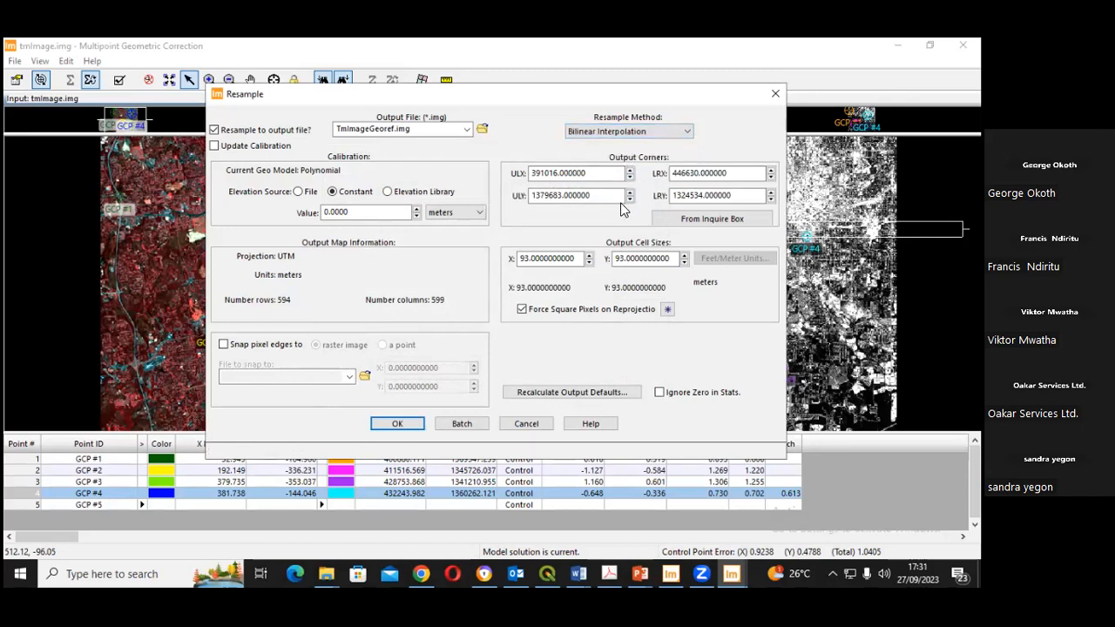
{"action": "left_click", "coordinate": [660, 393]}
{"action": "left_click_drag", "start_coordinate": [251, 98], "coordinate": [46, 100]}
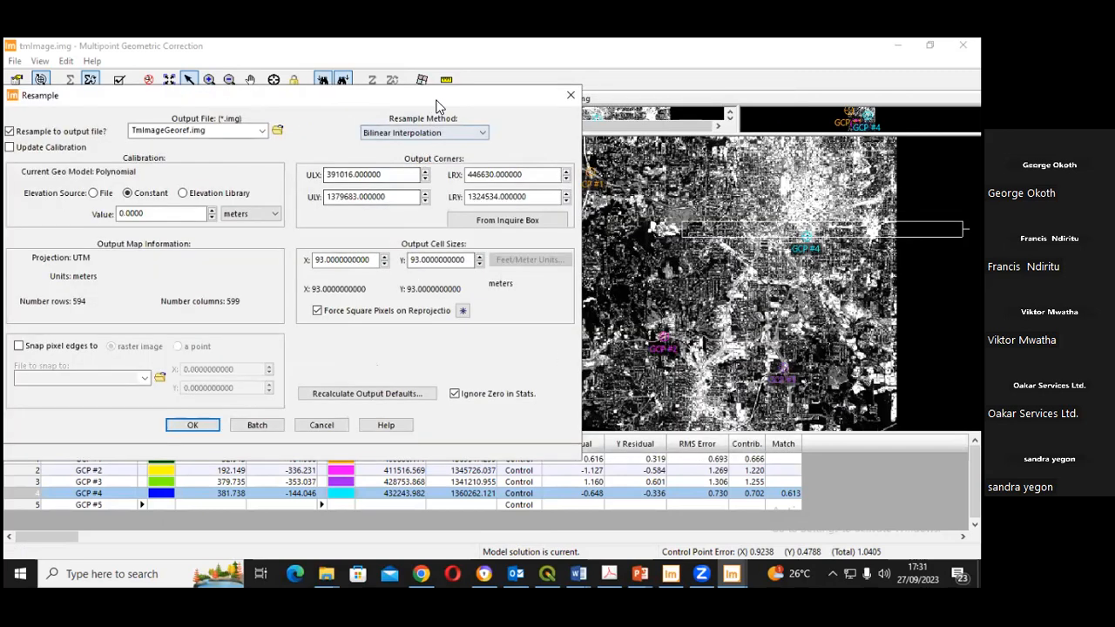
{"action": "left_click_drag", "start_coordinate": [436, 100], "coordinate": [740, 127]}
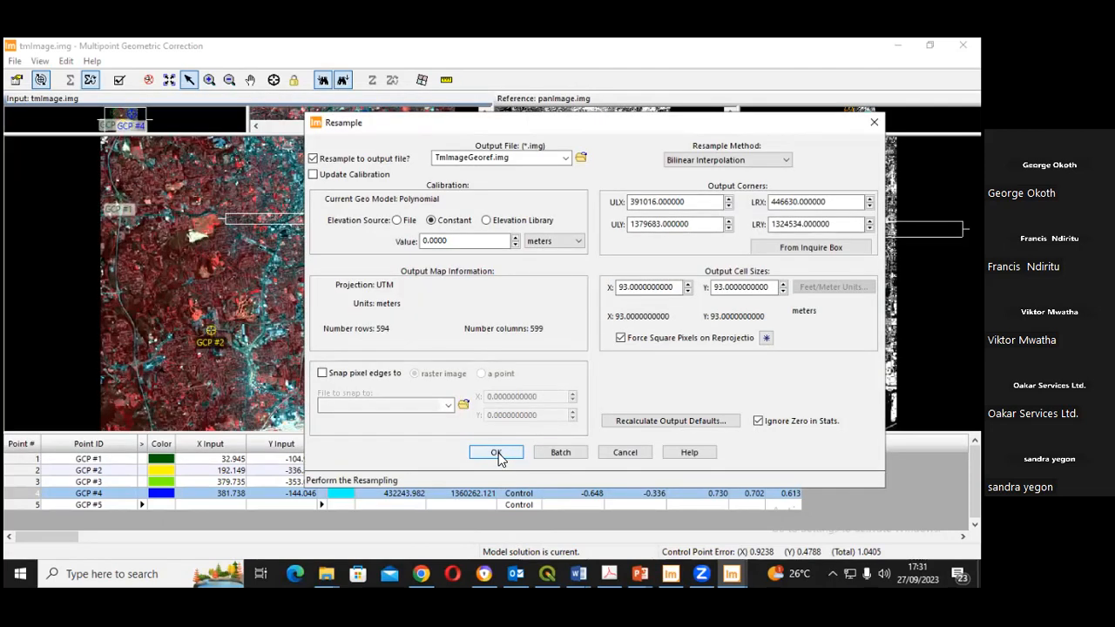
{"action": "left_click", "coordinate": [497, 454]}
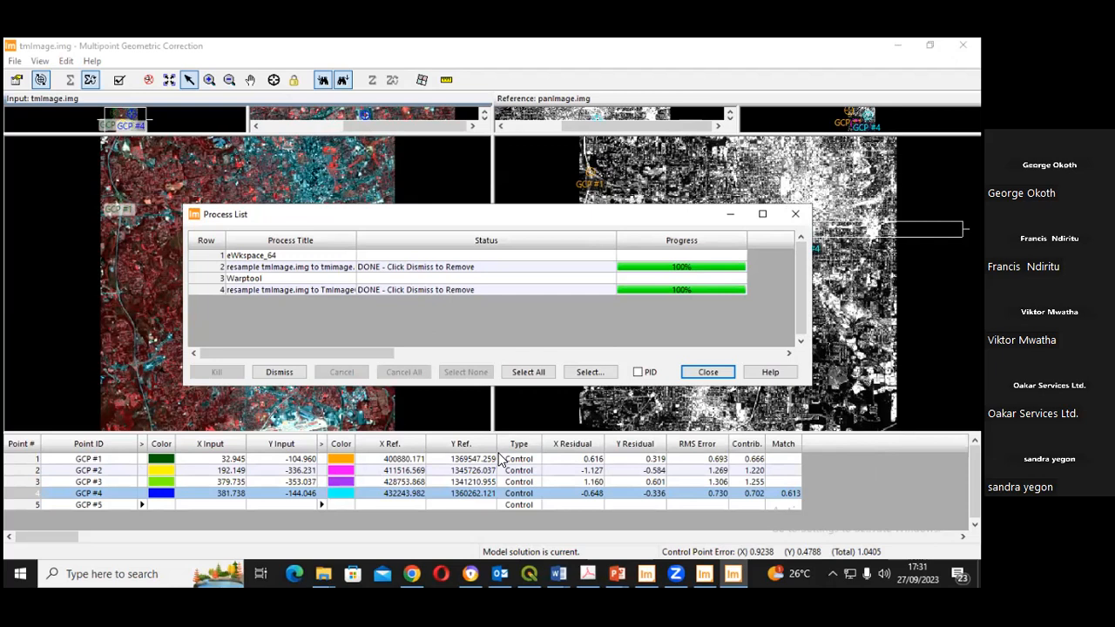
{"action": "left_click", "coordinate": [711, 372]}
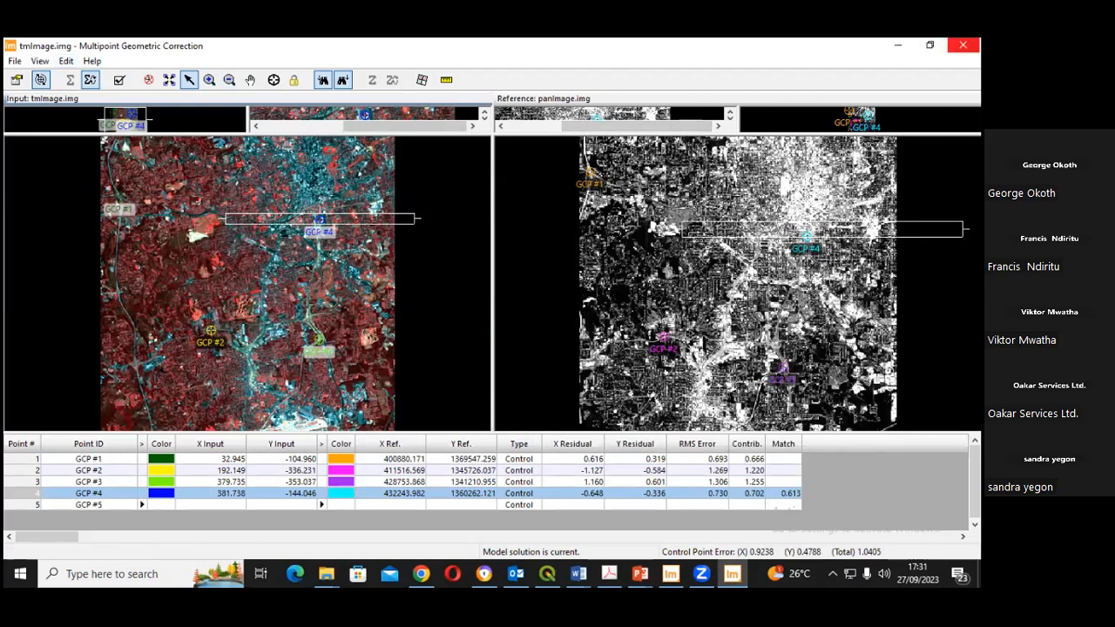
- Exit Multipoint Geometric Correction without saving the geometric model, the input points or the reference points
{"action": "left_click", "coordinate": [963, 45]}
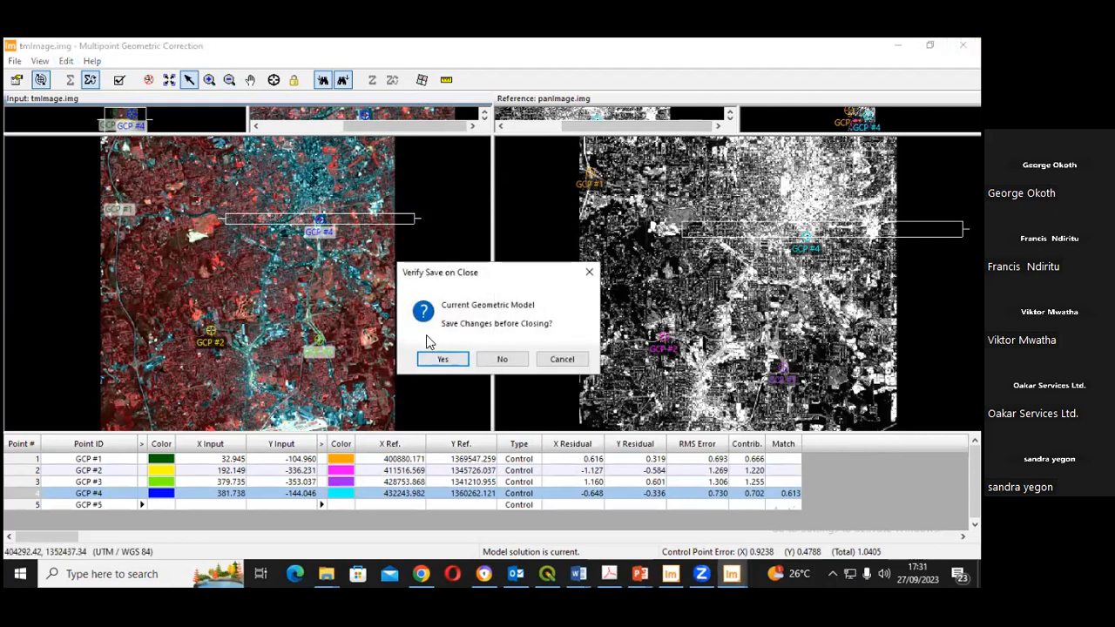
{"action": "left_click", "coordinate": [494, 359]}
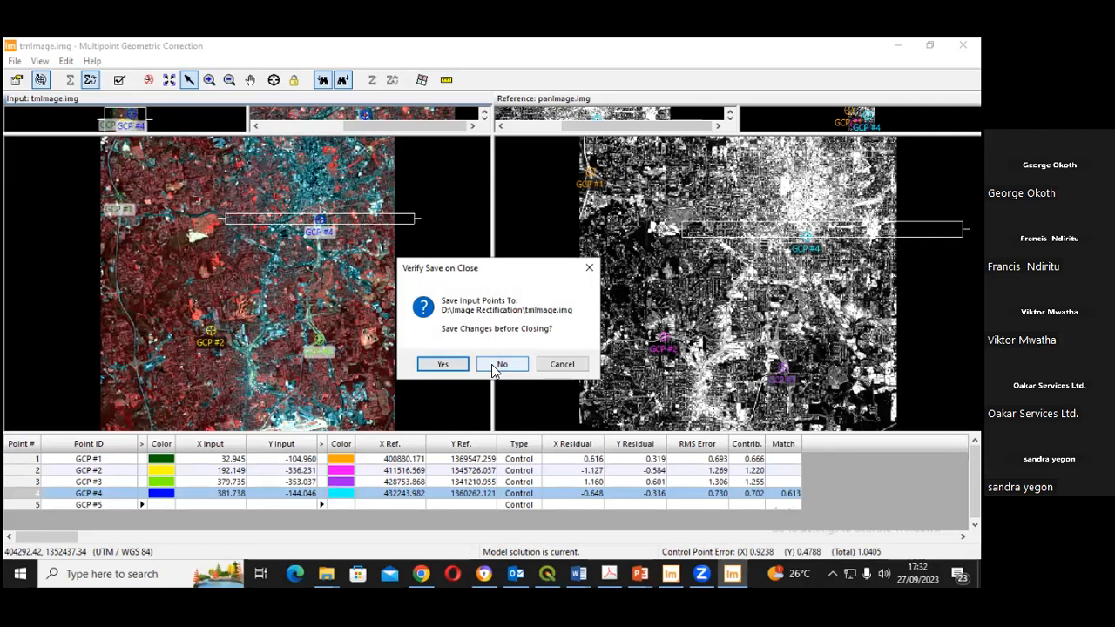
{"action": "left_click", "coordinate": [493, 366]}
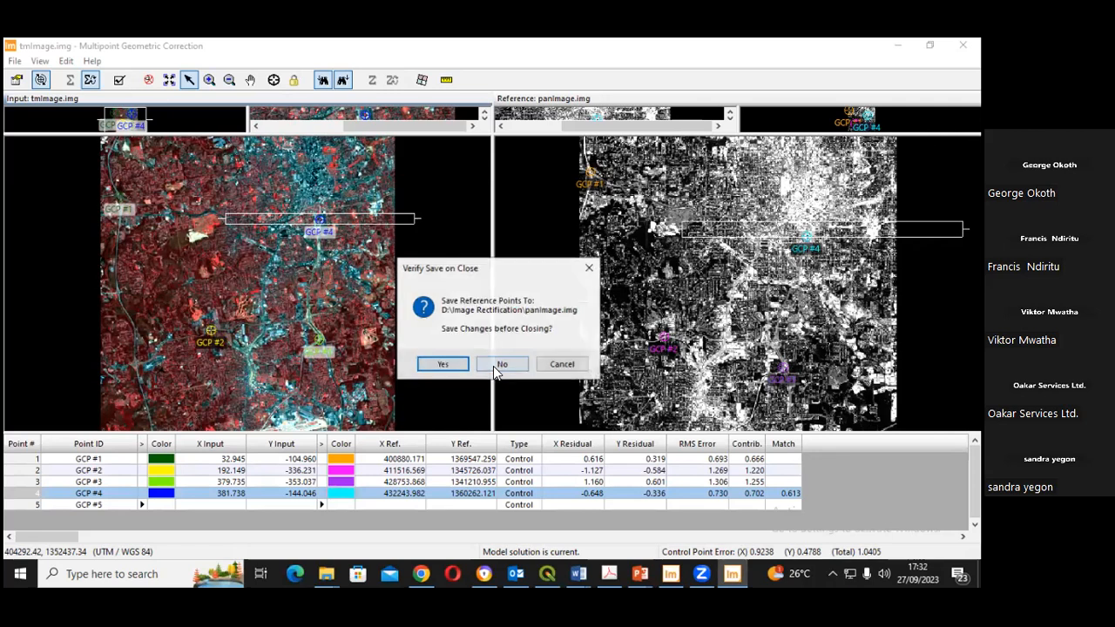
{"action": "left_click", "coordinate": [493, 366]}
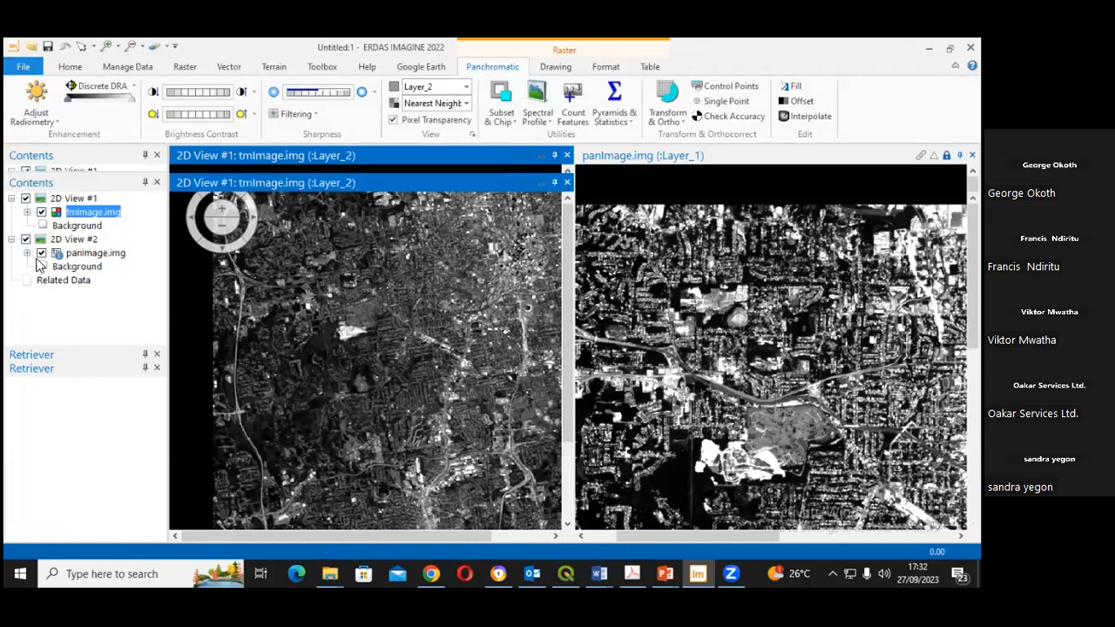
- Close all open views and create a new, empty 2D view
{"action": "left_click", "coordinate": [24, 66]}
{"action": "left_click", "coordinate": [34, 157]}
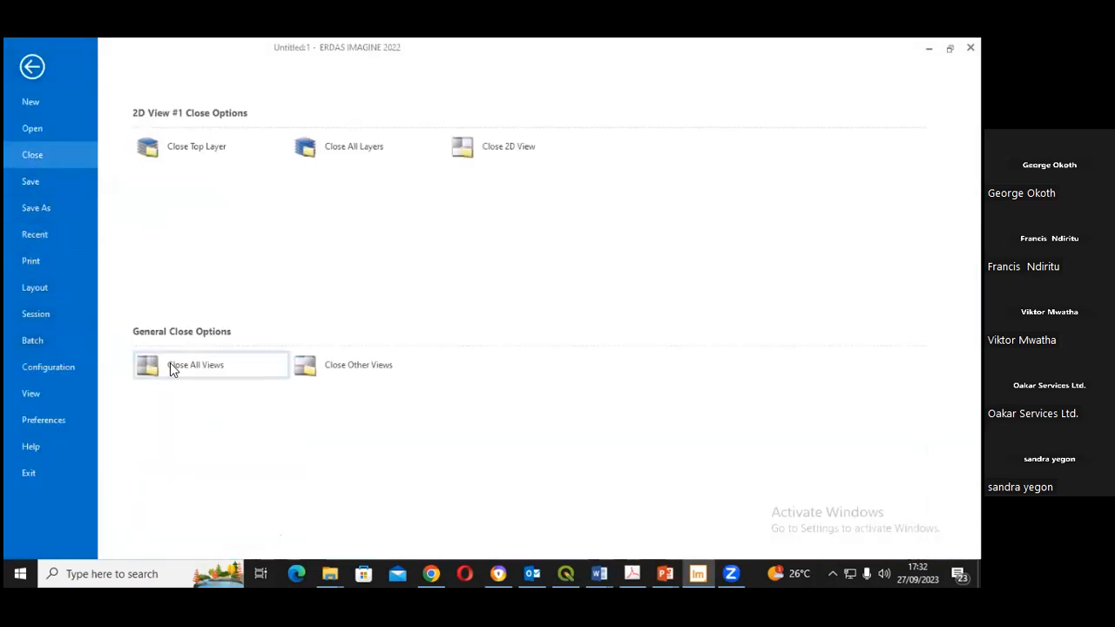
{"action": "left_click", "coordinate": [34, 68]}
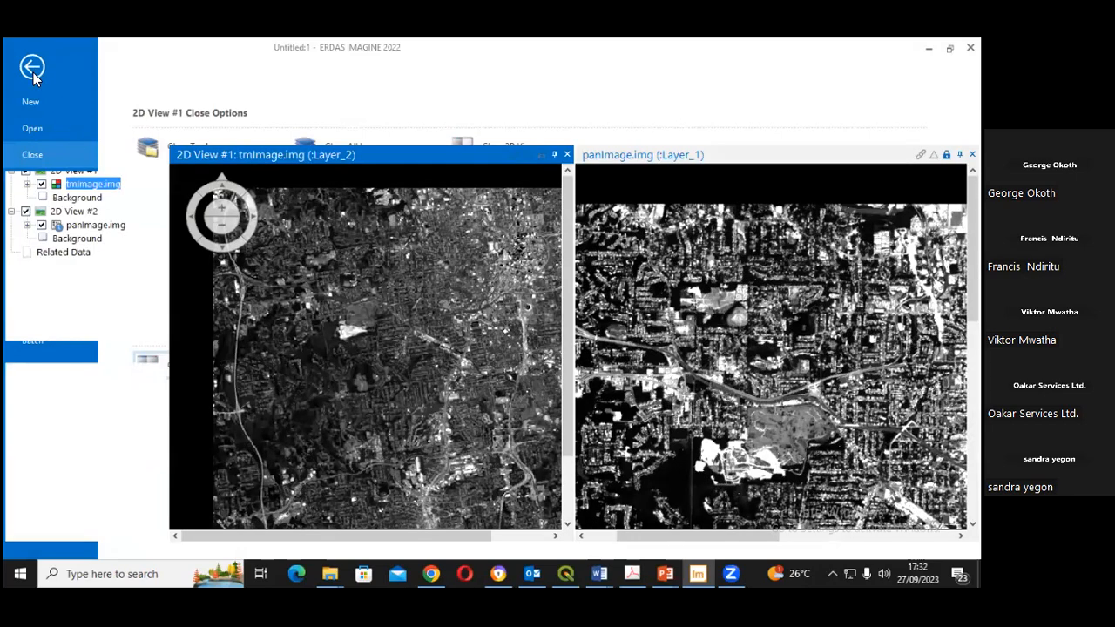
{"action": "left_click", "coordinate": [23, 66]}
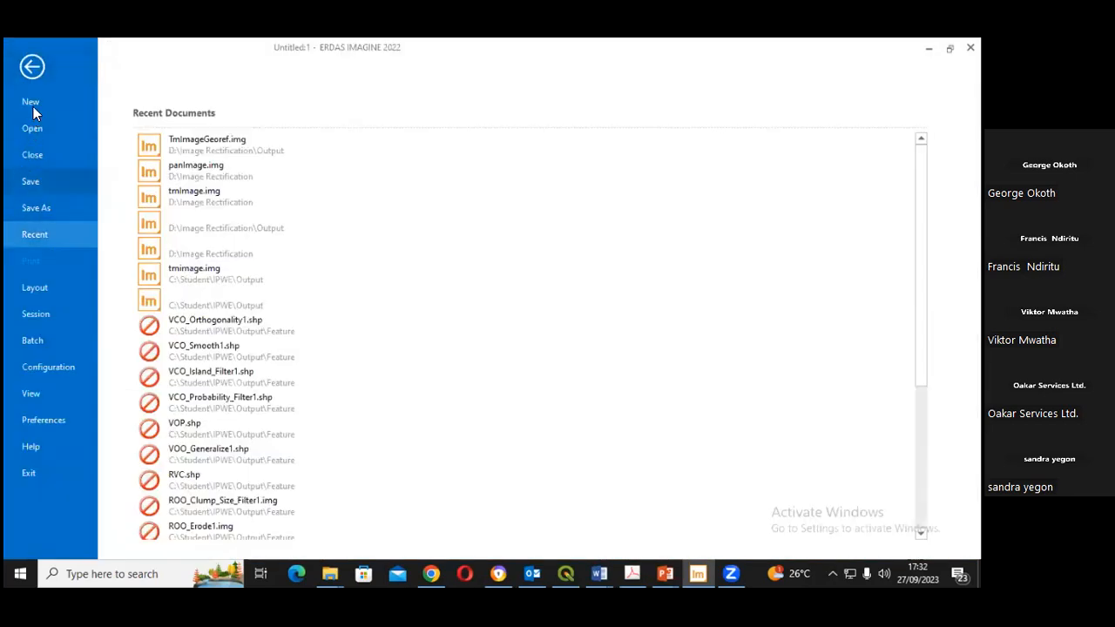
{"action": "left_click", "coordinate": [33, 106]}
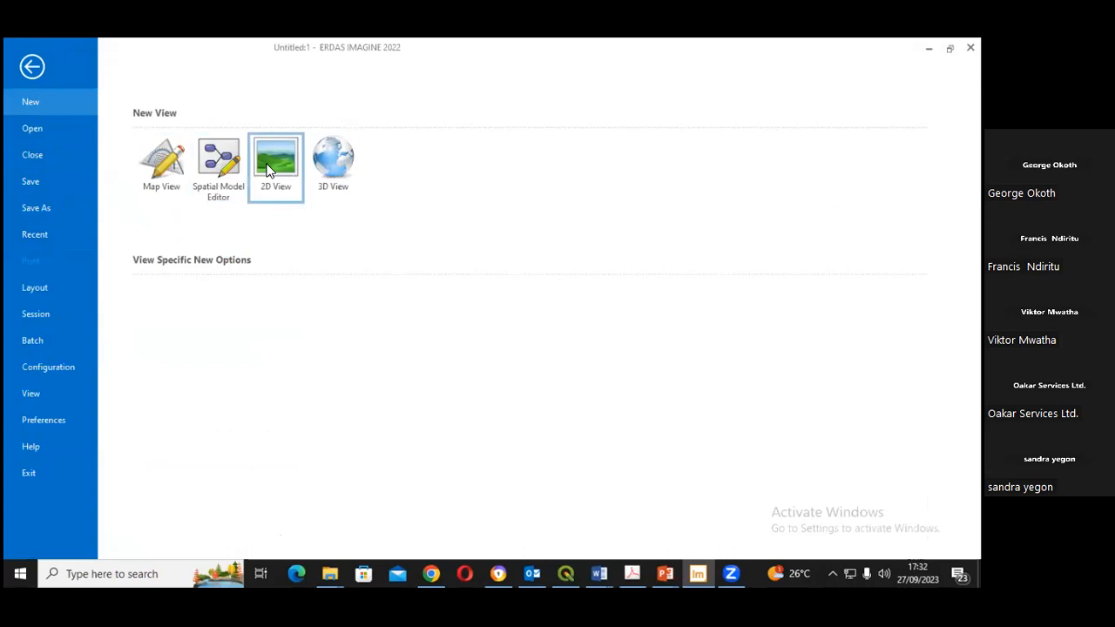
{"action": "left_click", "coordinate": [270, 171]}
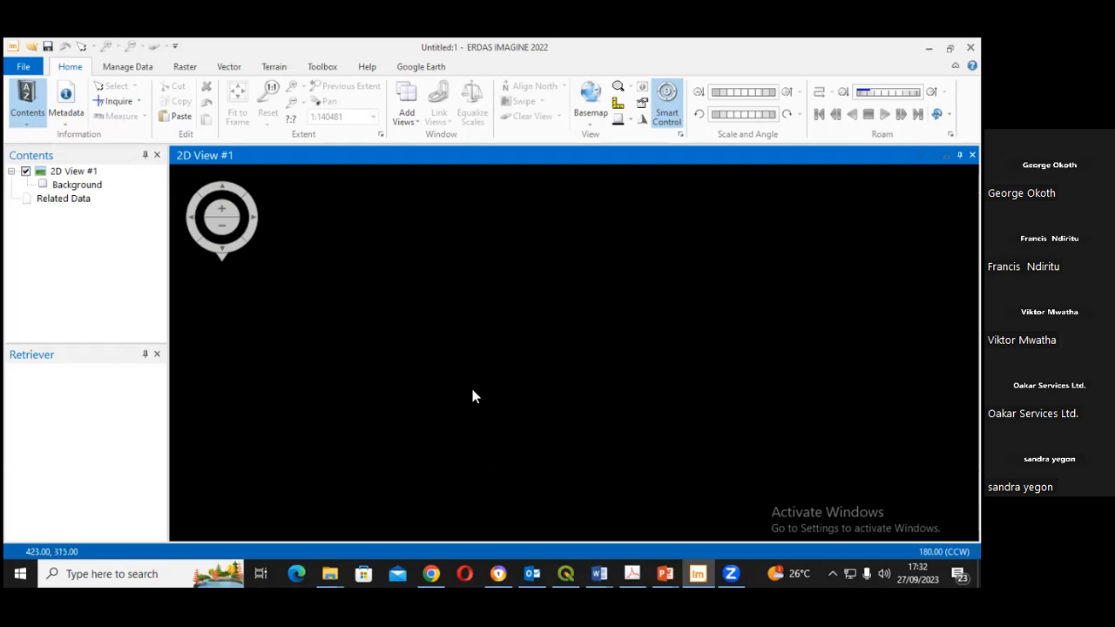
- Load tmImage.img from the Image Rectification folder into the 2D view and remove the layer again
{"action": "left_click", "coordinate": [530, 51]}
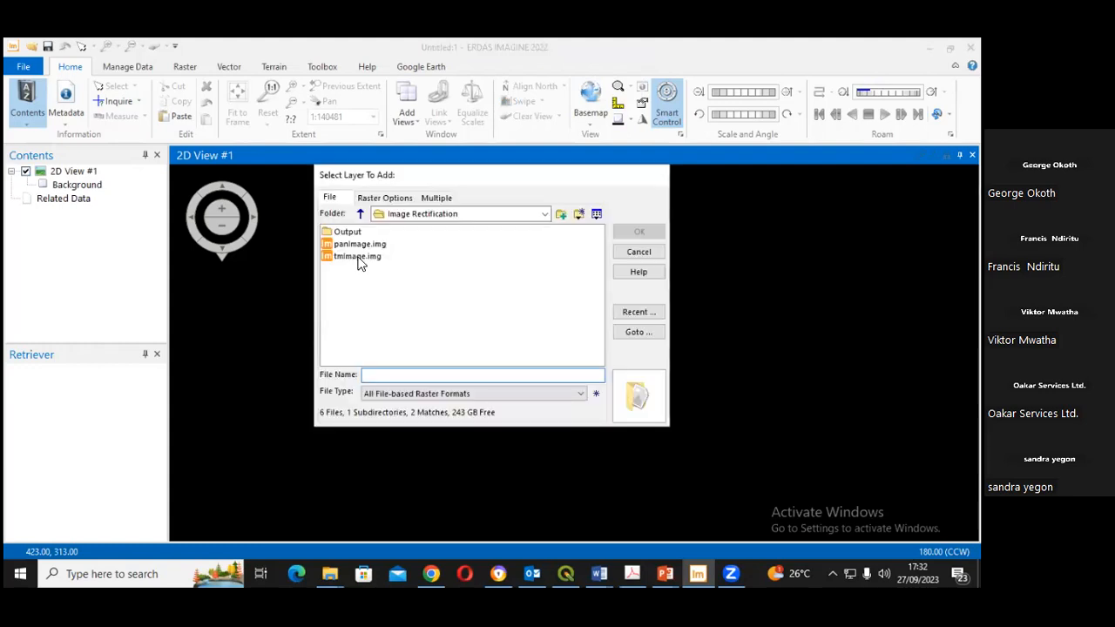
{"action": "left_click", "coordinate": [365, 259]}
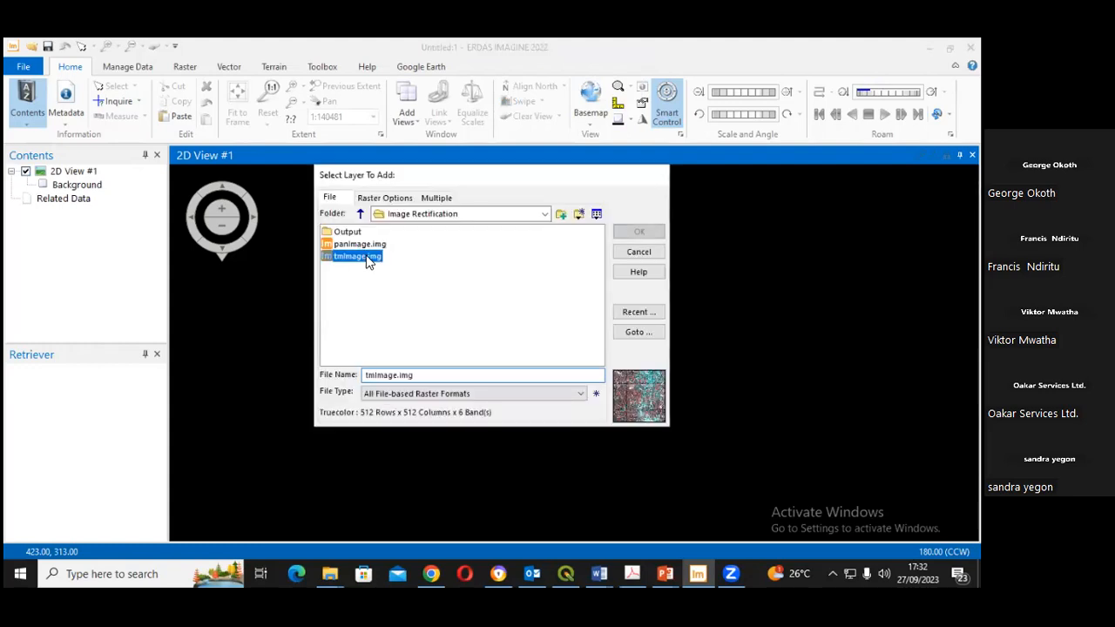
{"action": "left_click", "coordinate": [636, 235]}
{"action": "right_click", "coordinate": [107, 185]}
{"action": "left_click", "coordinate": [392, 301]}
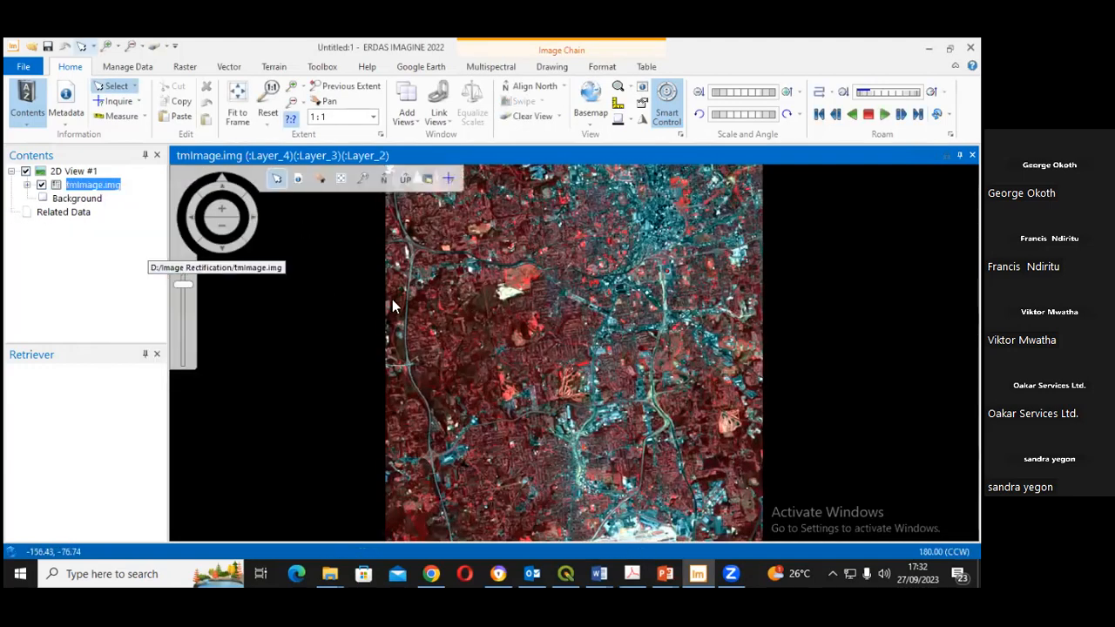
- Load panImage.img from the Image Rectification folder as a raster layer in the empty 2D view
{"action": "right_click", "coordinate": [426, 305]}
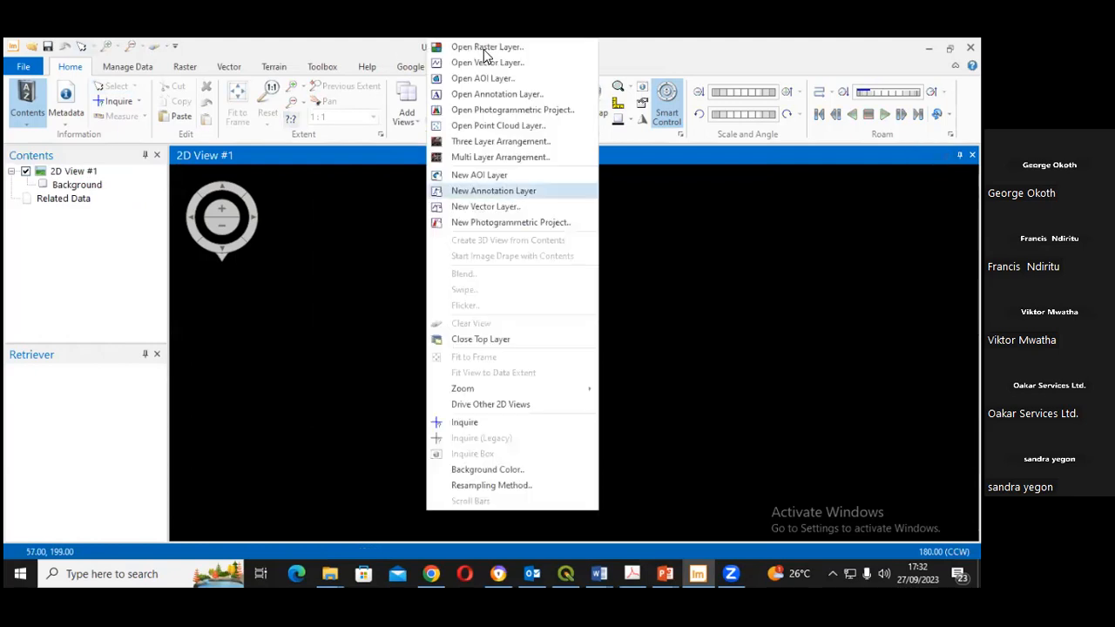
{"action": "left_click", "coordinate": [485, 55]}
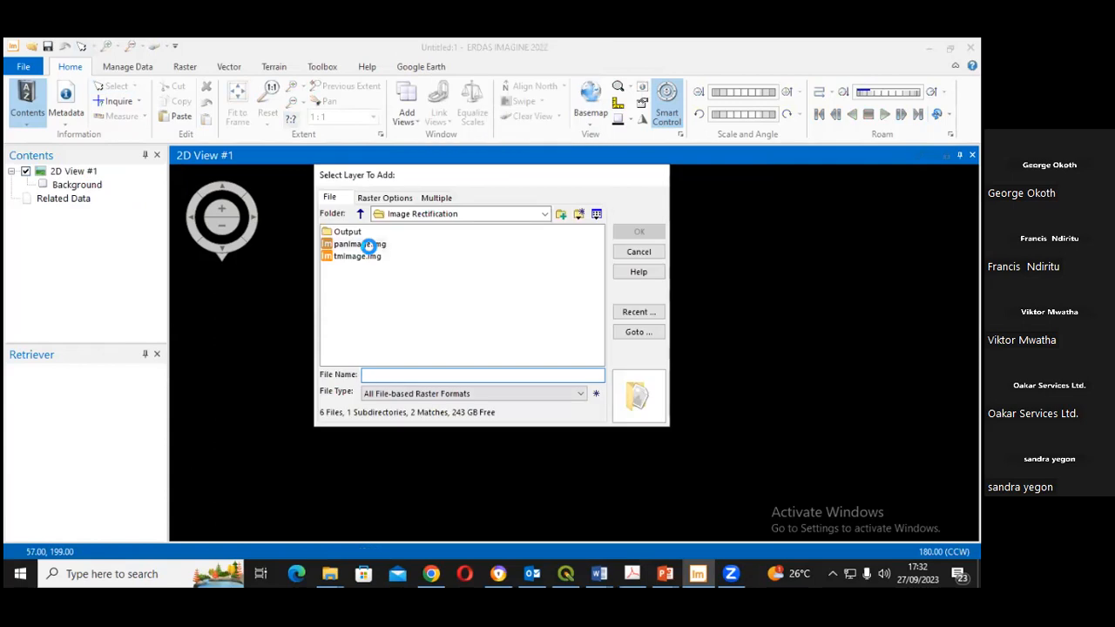
{"action": "left_click", "coordinate": [368, 248]}
{"action": "left_click", "coordinate": [625, 233]}
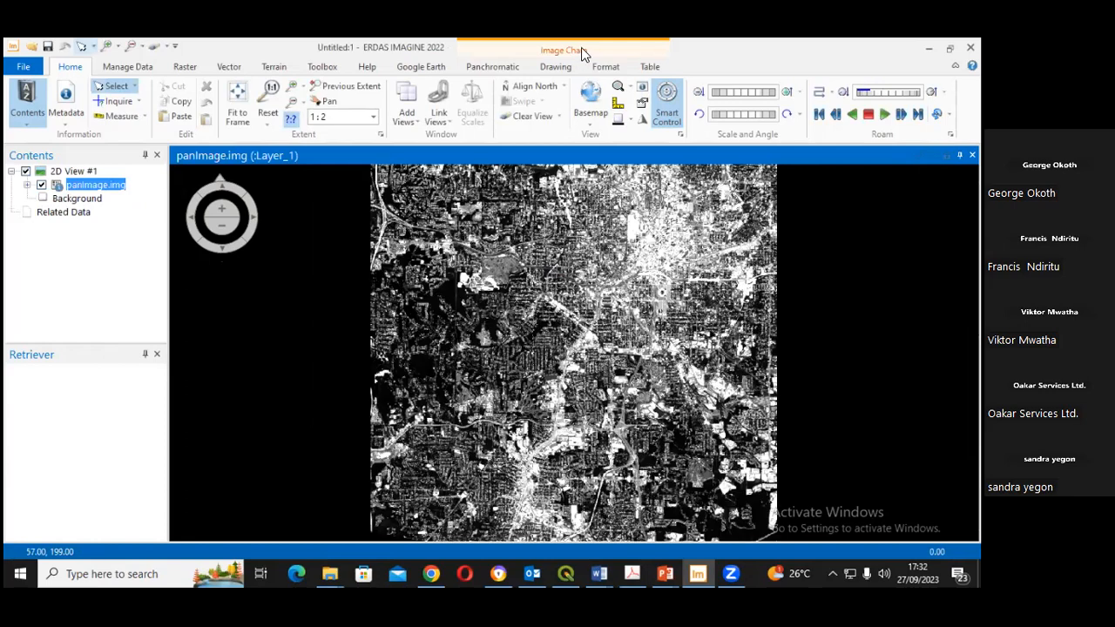
- Add TmImageGeoref.img from the Output folder as a raster layer over panImage.img in the 2D view
{"action": "right_click", "coordinate": [525, 352]}
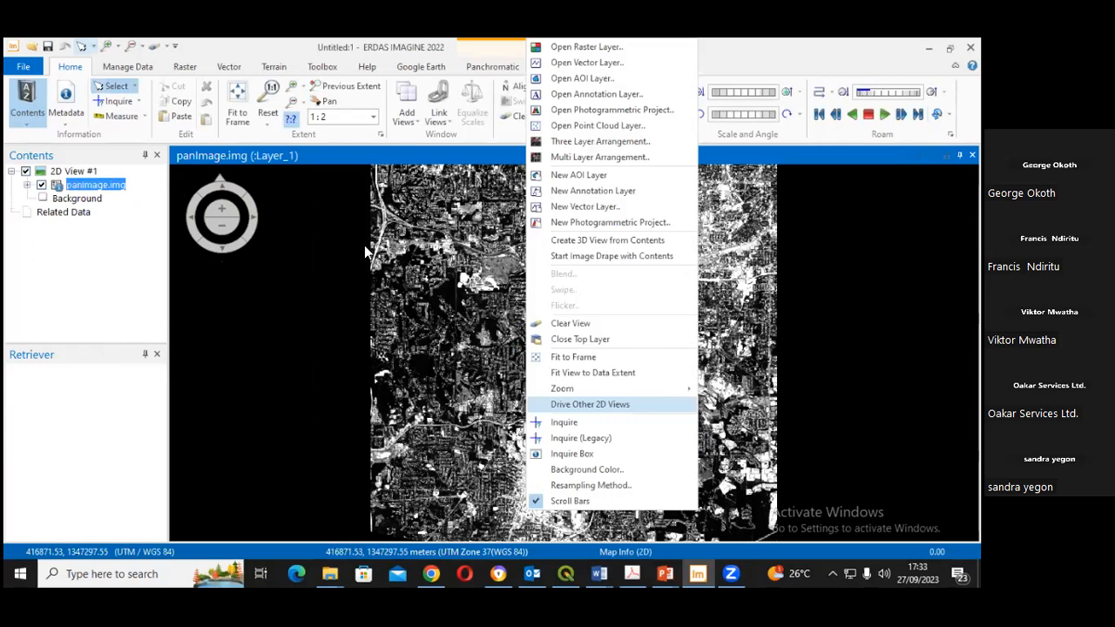
{"action": "double_click", "coordinate": [352, 233]}
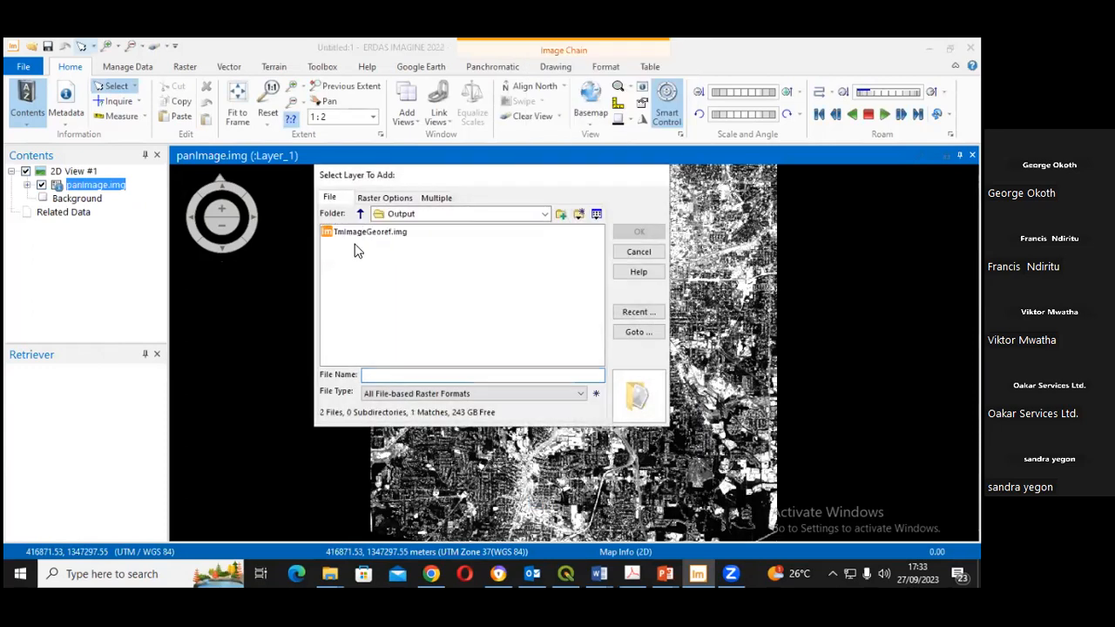
{"action": "left_click", "coordinate": [361, 233]}
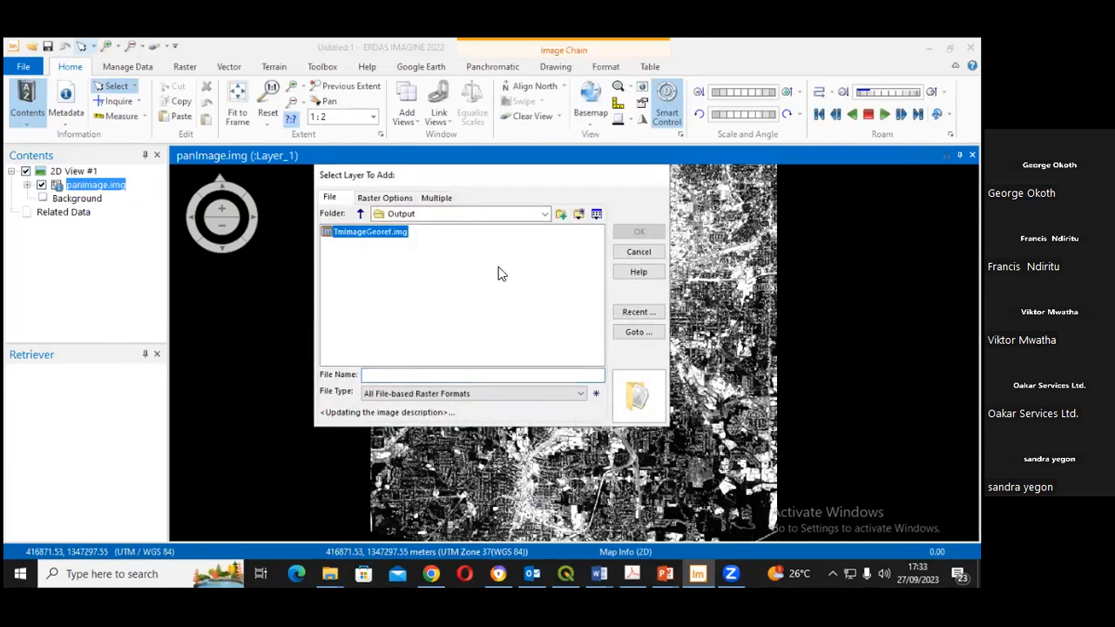
{"action": "left_click", "coordinate": [634, 233]}
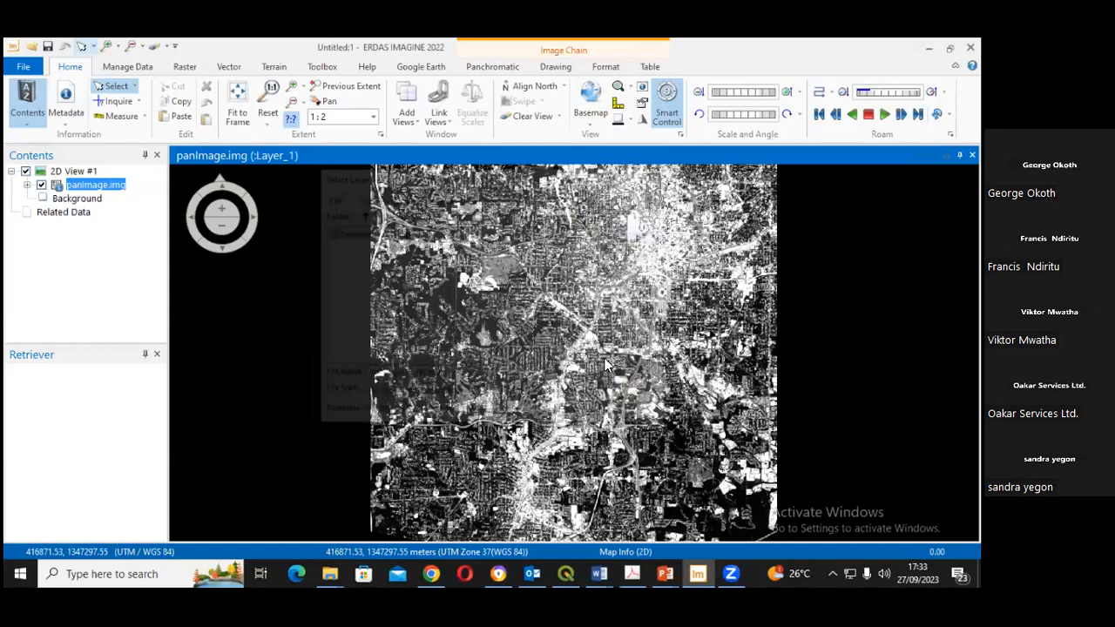
- Compare TmImageGeoref.img with panImage.img by toggling the upper layer's visibility and using Swipe, and fit the imagery to the frame
{"action": "scroll", "coordinate": [610, 272], "scroll_direction": "up", "scroll_amount": 1}
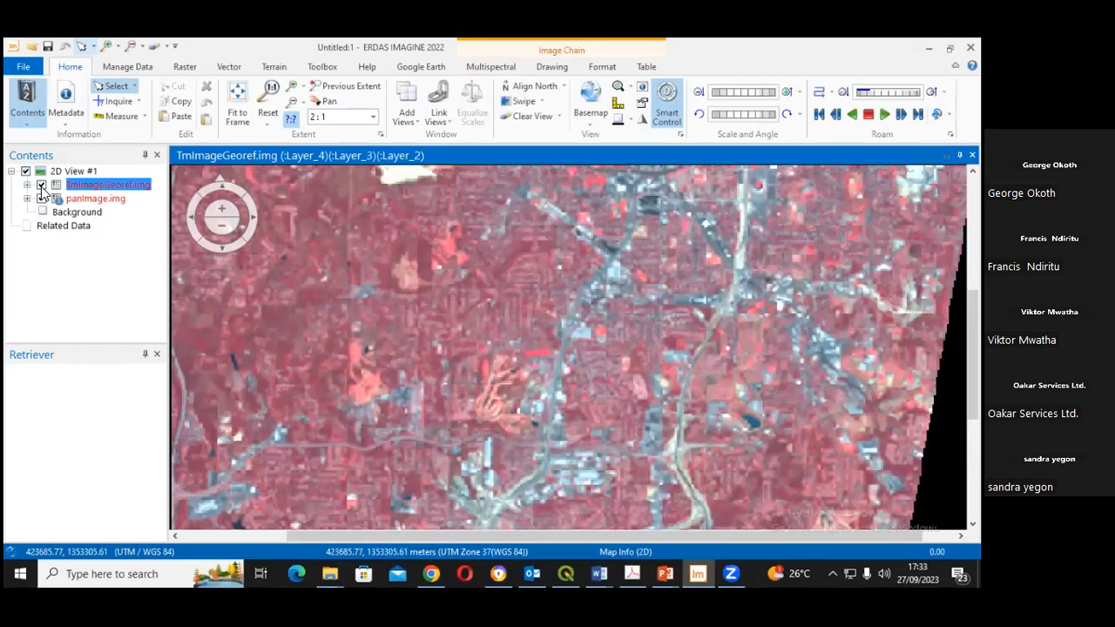
{"action": "left_click", "coordinate": [41, 187]}
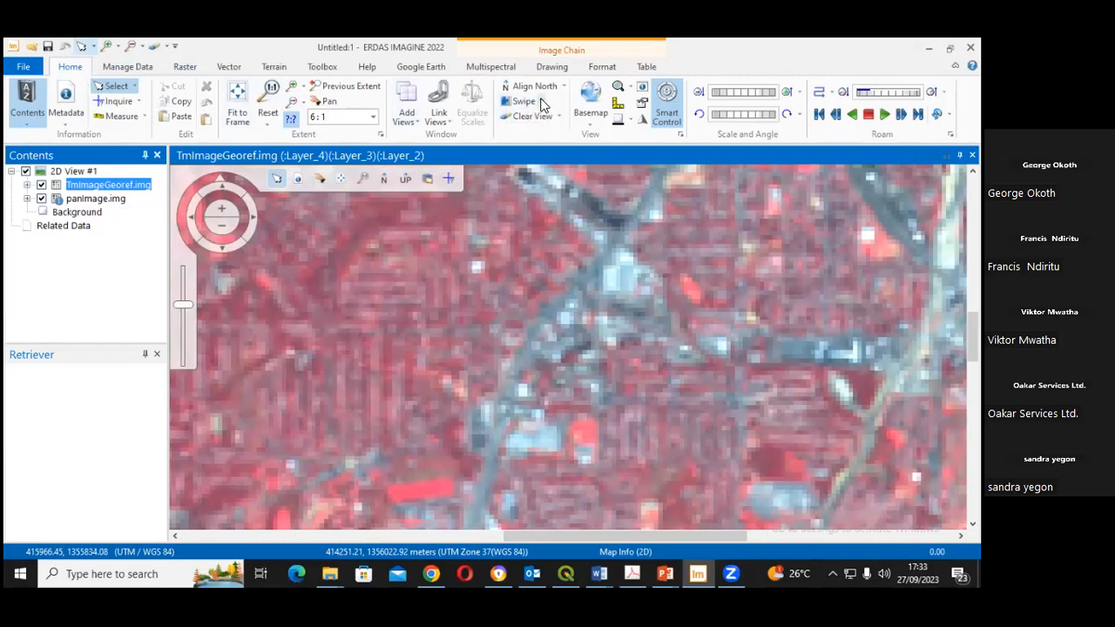
{"action": "left_click", "coordinate": [542, 101]}
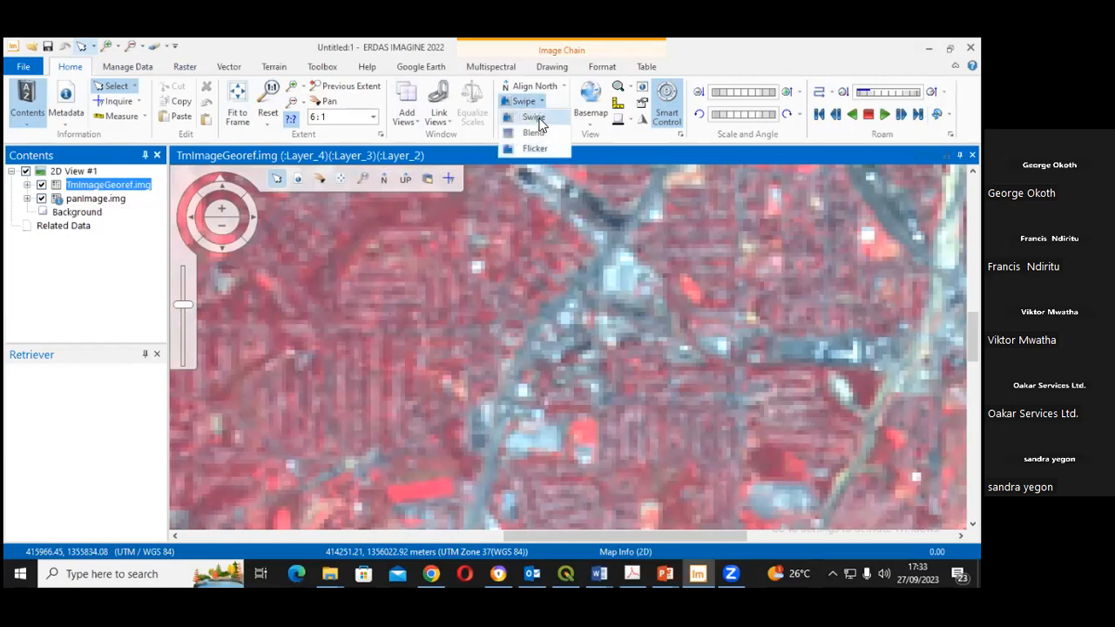
{"action": "left_click_drag", "start_coordinate": [569, 236], "coordinate": [969, 237]}
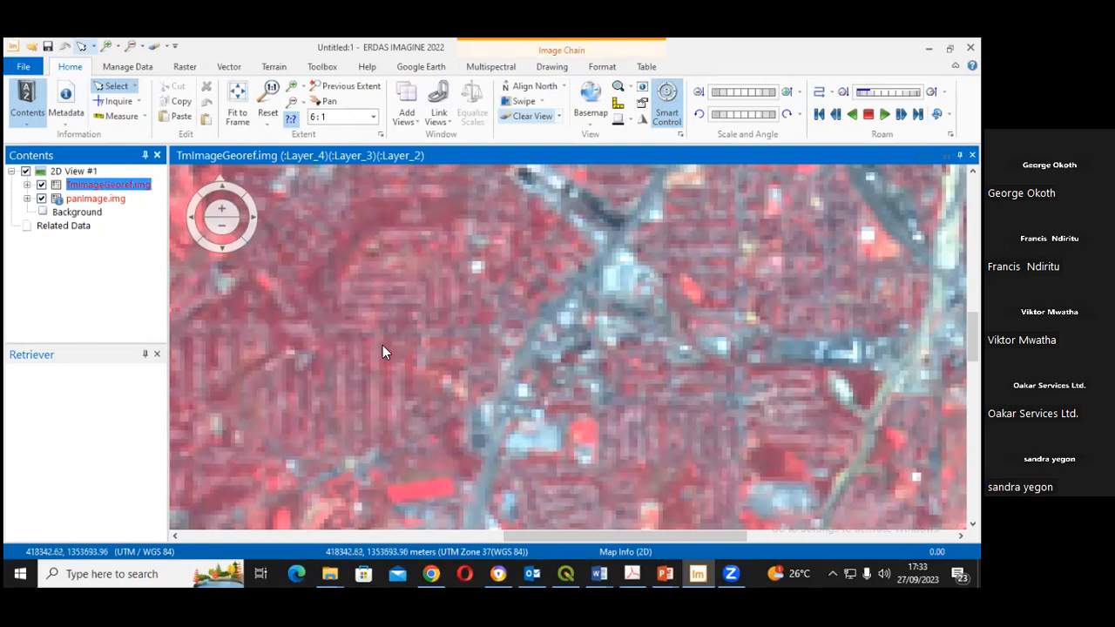
{"action": "right_click", "coordinate": [437, 361]}
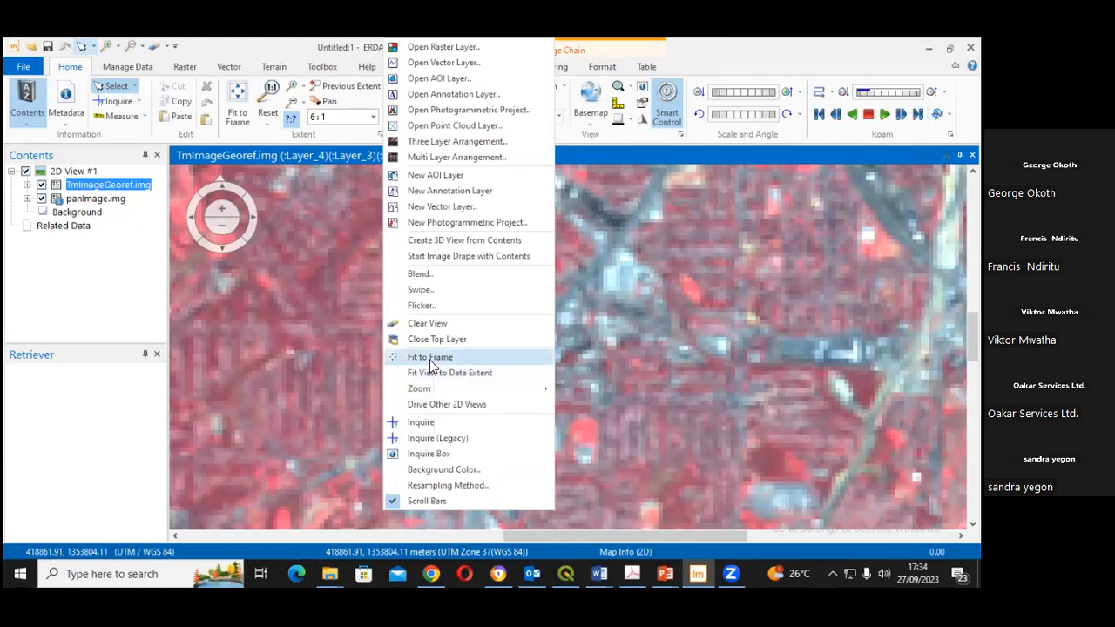
{"action": "left_click", "coordinate": [430, 358]}
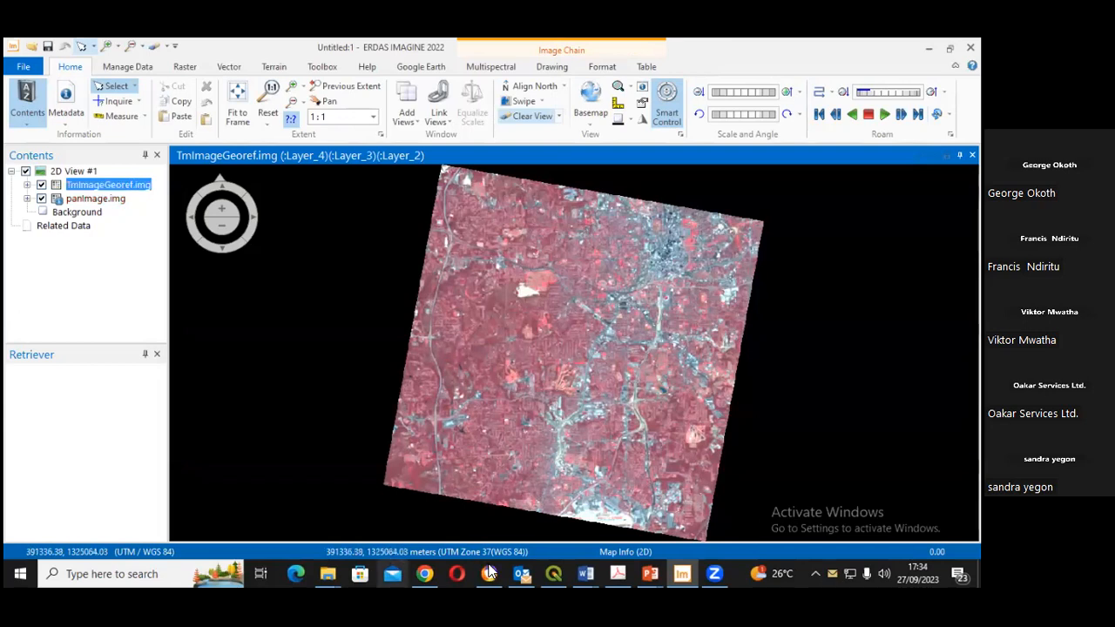
- Switch to Outlook and read the two newest messages in the inbox
{"action": "left_click", "coordinate": [714, 571]}
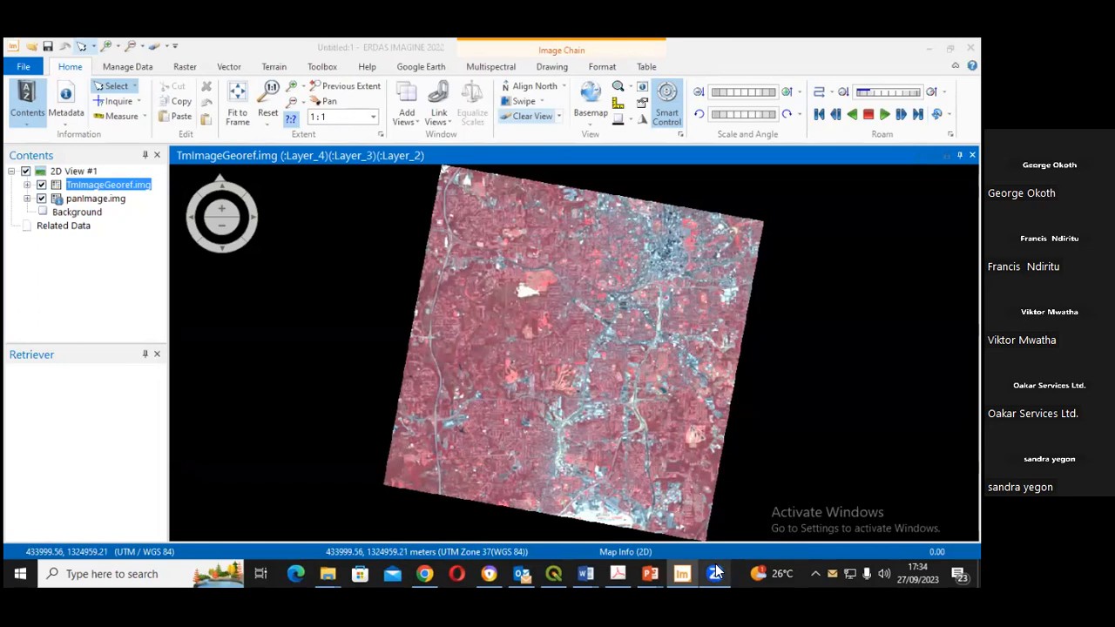
{"action": "left_click", "coordinate": [527, 570]}
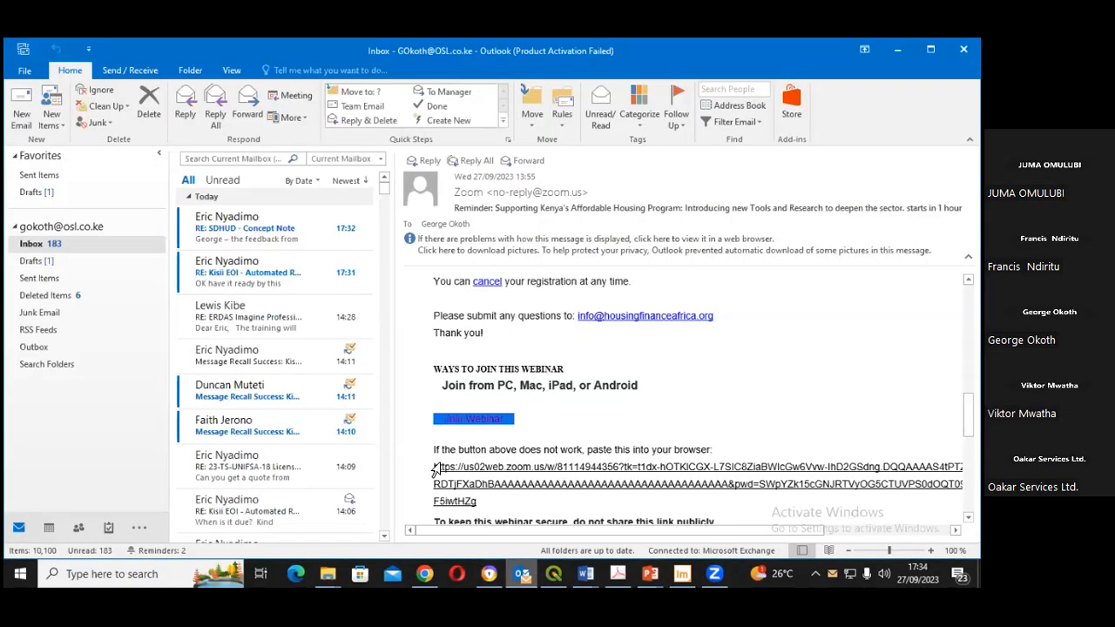
{"action": "left_click", "coordinate": [261, 245]}
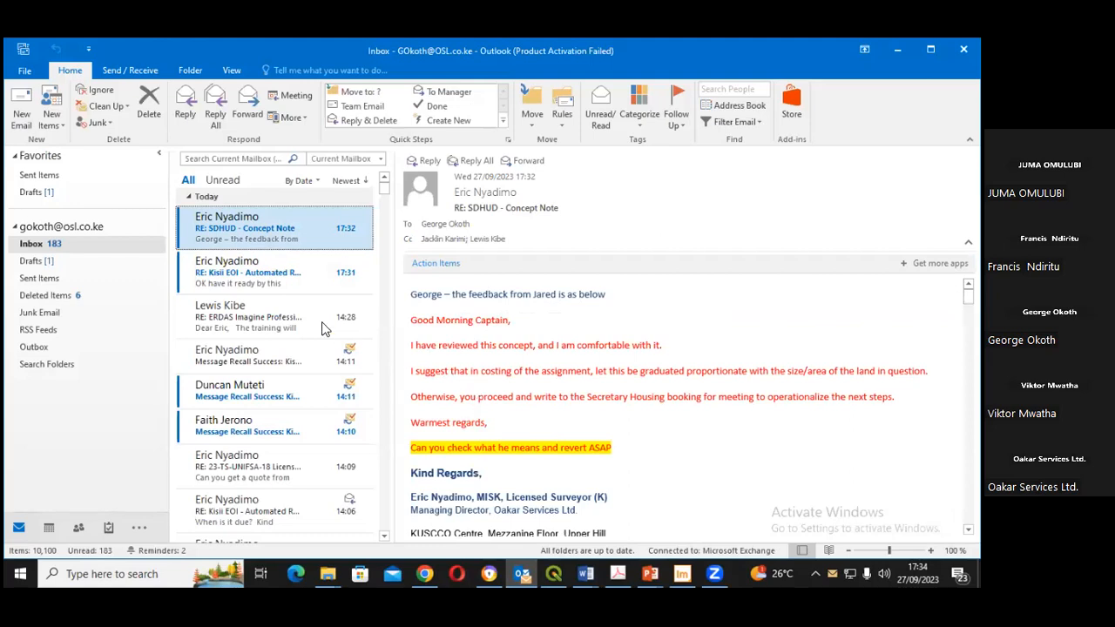
{"action": "left_click", "coordinate": [267, 294]}
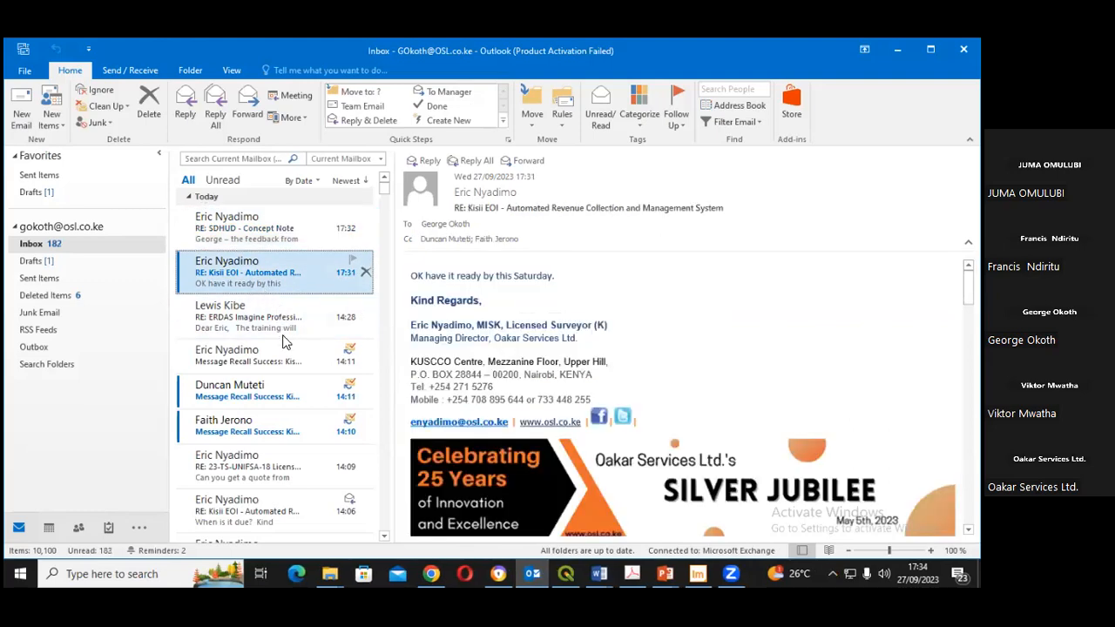